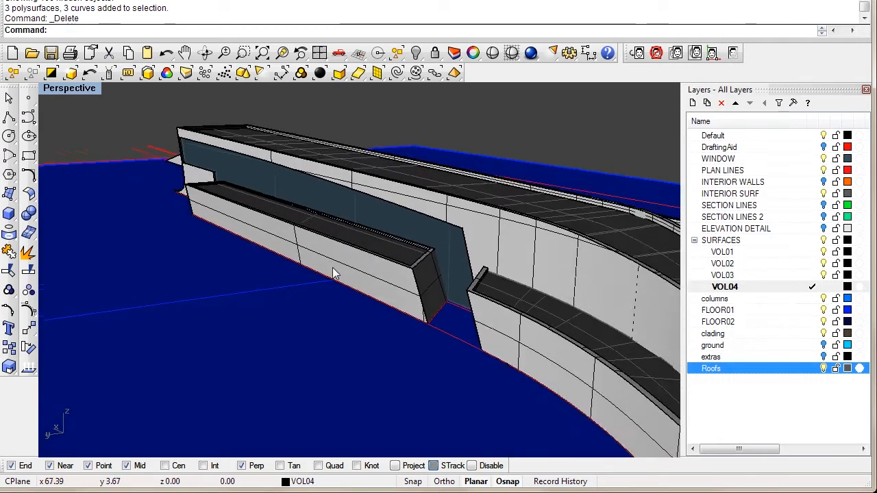
Step: Enlarge the 3D view and orbit the building to inspect the inner and glazed wall panels
left_click_drag(684, 190, 729, 198)
right_click_drag(363, 288, 381, 316)
left_click(361, 249)
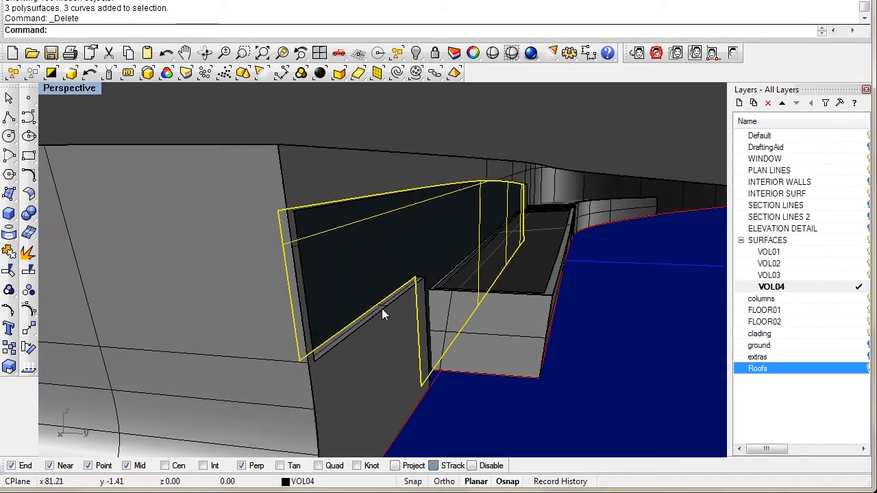
left_click(403, 117)
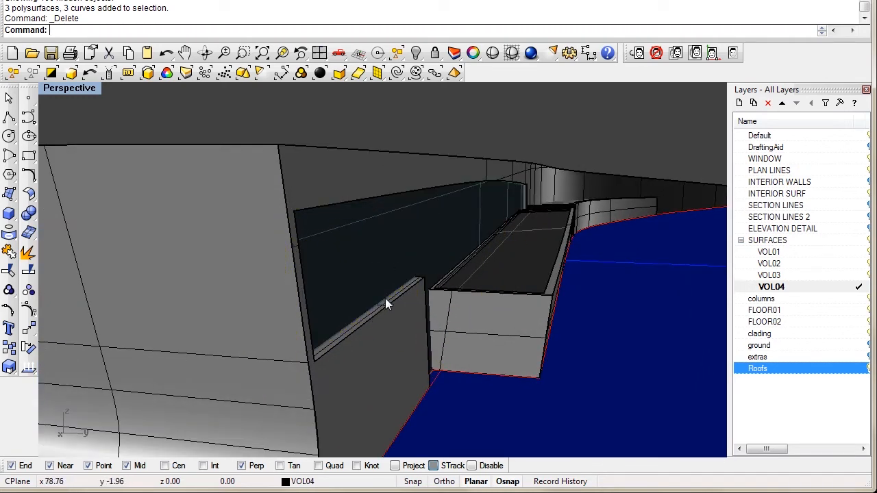
right_click_drag(397, 292, 470, 217)
right_click_drag(550, 259, 341, 259)
left_click(305, 279)
right_click_drag(335, 189, 242, 248)
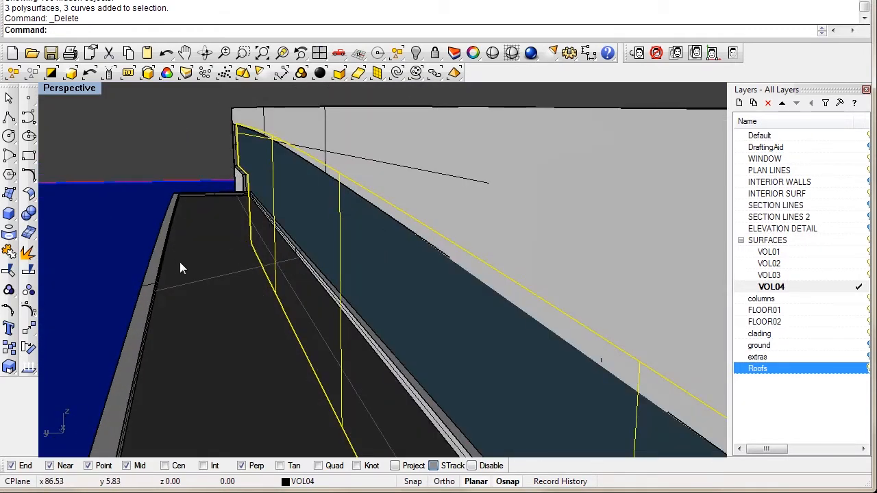
right_click_drag(284, 266, 303, 244)
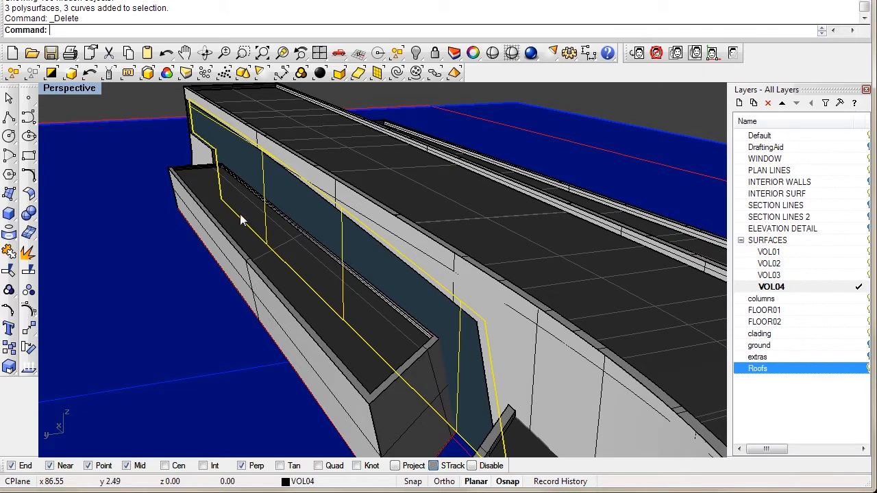
right_click_drag(241, 217, 232, 240)
Step: Select the roof ledge surface and widen the Layers panel to show visibility and colour columns
left_click(207, 200)
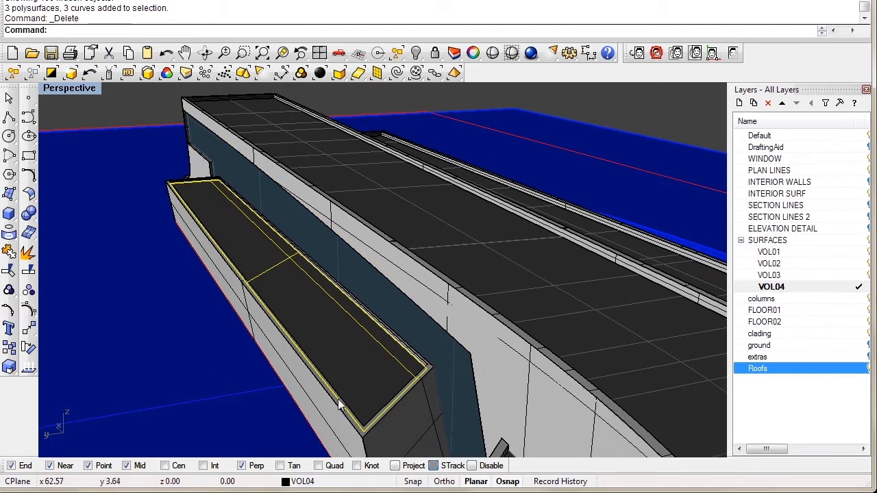
right_click_drag(271, 226, 248, 248)
right_click_drag(368, 292, 349, 274)
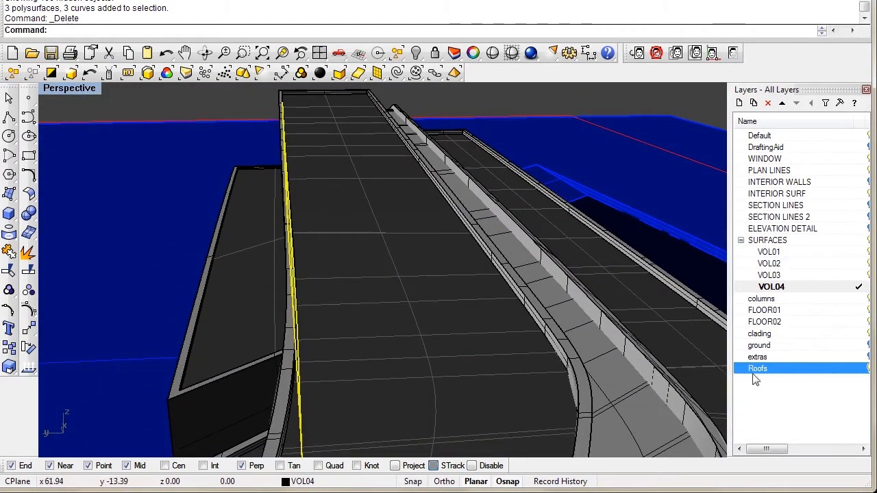
left_click_drag(728, 230, 705, 230)
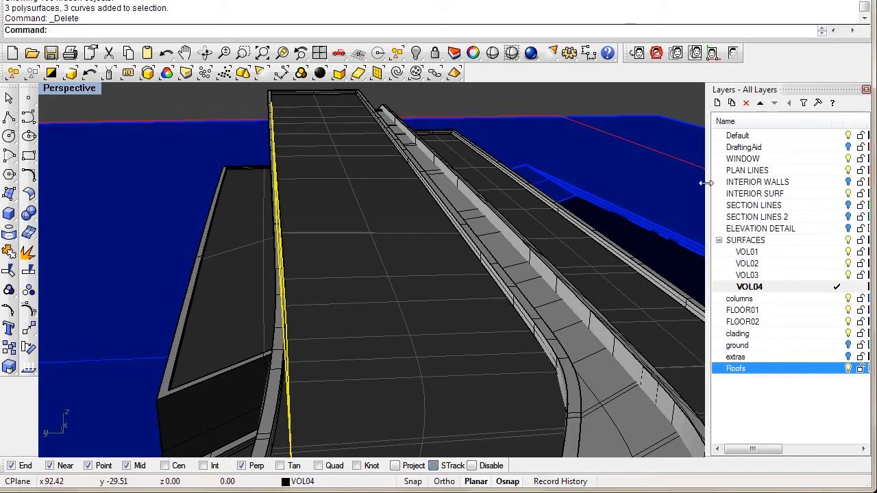
left_click_drag(706, 183, 684, 182)
right_click_drag(194, 281, 196, 329)
scroll(199, 329, "up", 3)
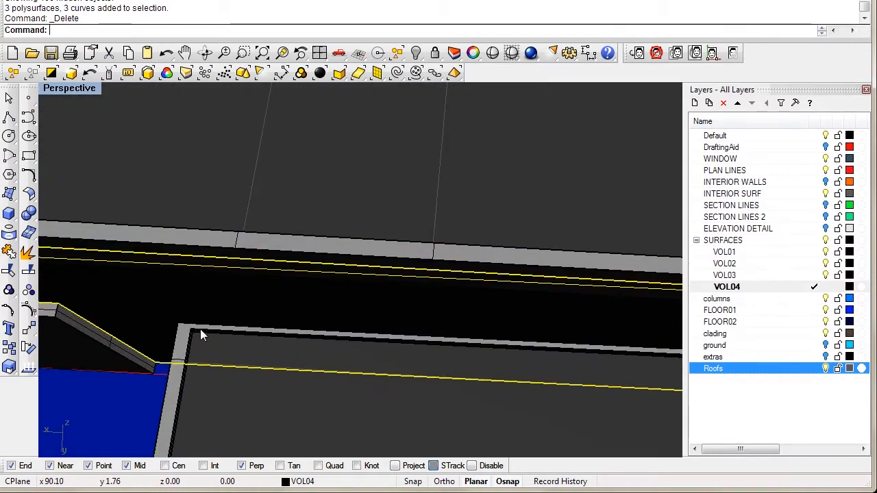
right_click_drag(290, 336, 280, 249)
Step: Turn off the Roofs layer and inspect the ledge block from above
left_click(825, 370)
right_click_drag(667, 351, 281, 335)
left_click(308, 268, "ctrl+shift")
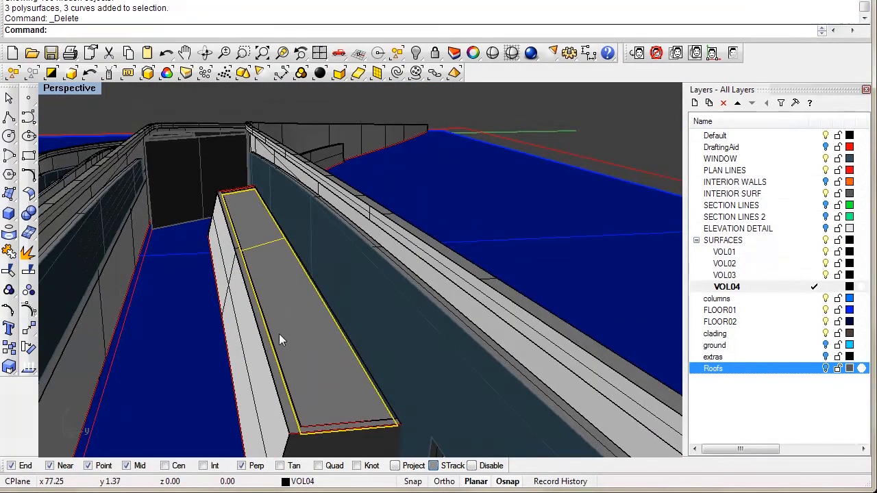
left_click(568, 107)
Step: Save the model as LF0NE 011.3dm
right_click_drag(295, 209, 286, 238)
scroll(298, 288, "up", 2)
right_click_drag(315, 350, 252, 380)
right_click_drag(225, 292, 323, 308, "shift")
scroll(286, 273, "down", 5)
key("ctrl+s")
Step: Show the Top, Perspective, Front and Back viewports together
right_click_drag(405, 258, 347, 301)
right_click_drag(402, 266, 370, 111)
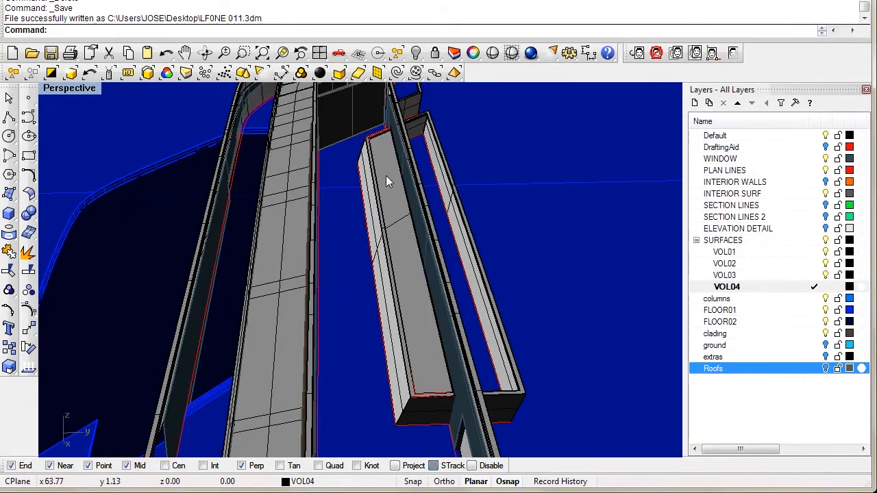
right_click_drag(381, 283, 393, 261)
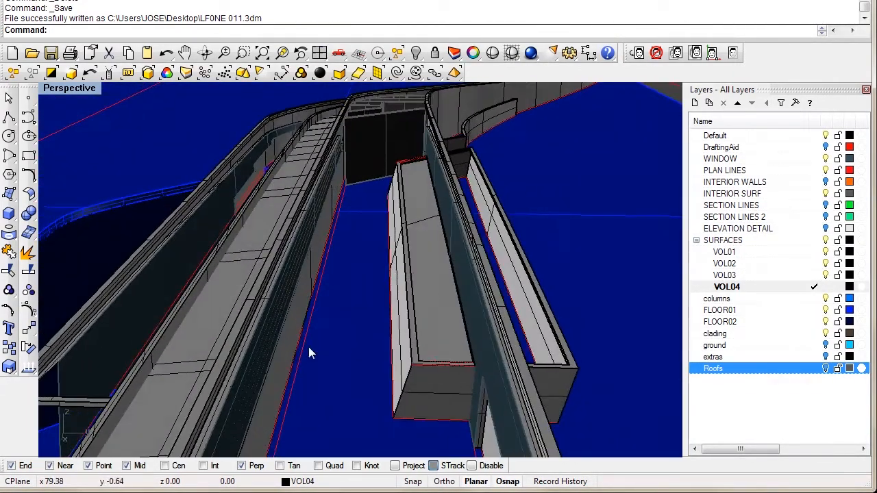
right_click_drag(372, 302, 404, 204, "shift")
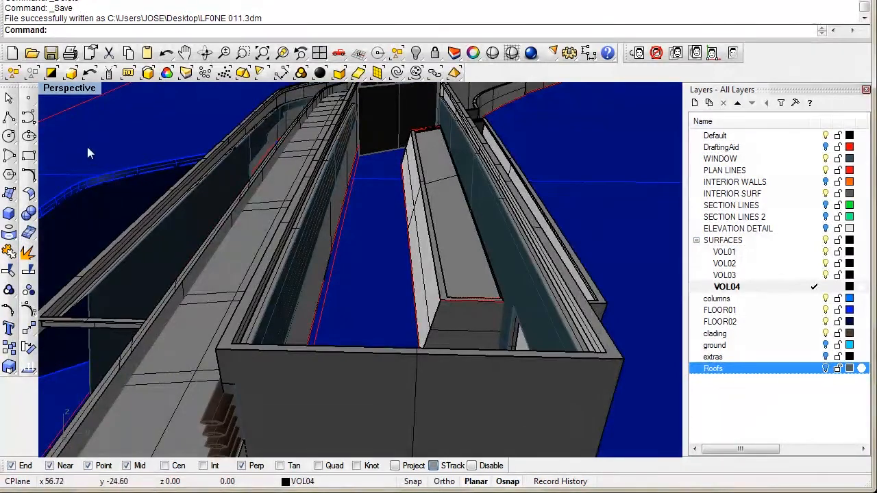
double_click(79, 89)
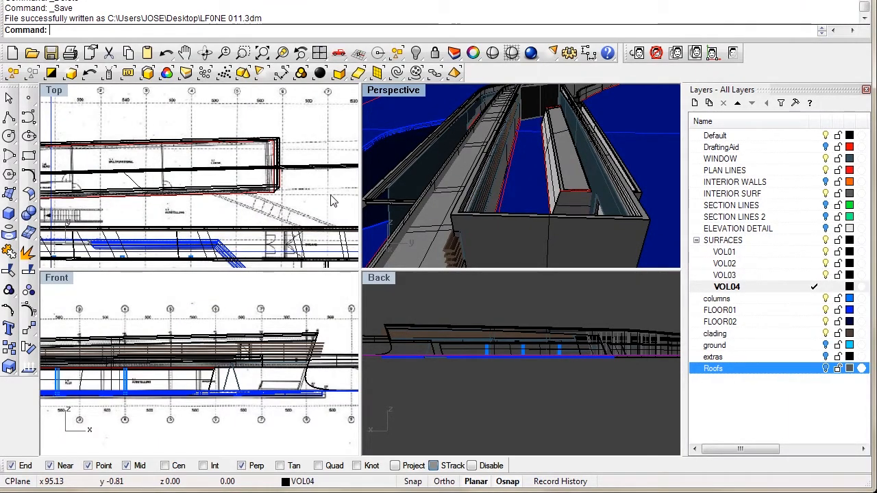
Step: Maximize Perspective and turn off the clading, FLOOR02, FLOOR01, columns and WINDOW layers
double_click(389, 90)
mouse_move(355, 255)
right_mouse_down()
mouse_move(386, 237)
mouse_move(359, 248)
right_mouse_up()
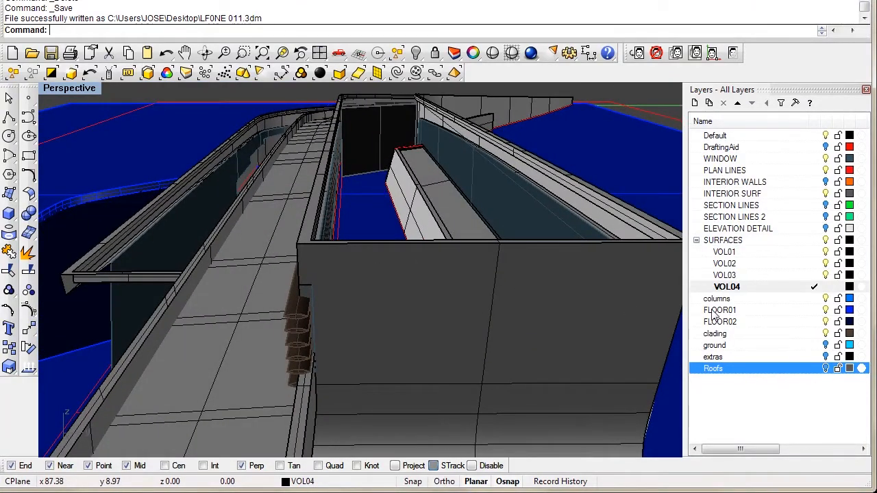
left_click(825, 334)
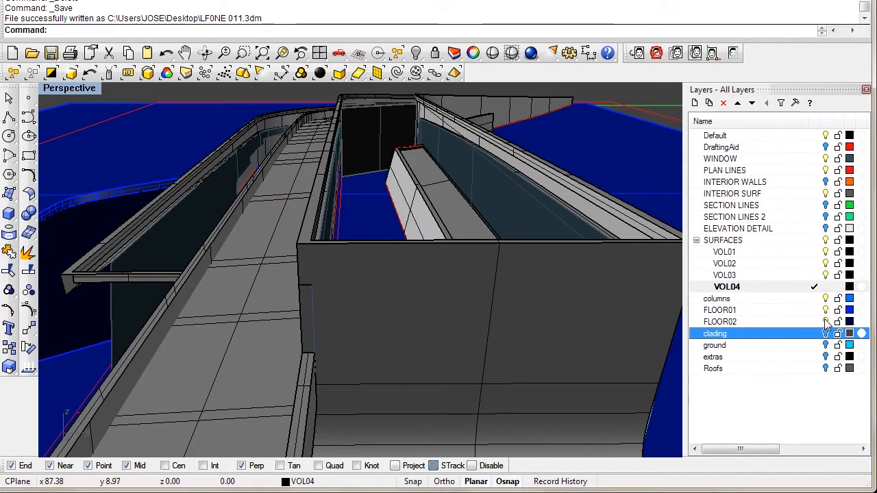
left_click(825, 322)
left_click(826, 311)
left_click(826, 300)
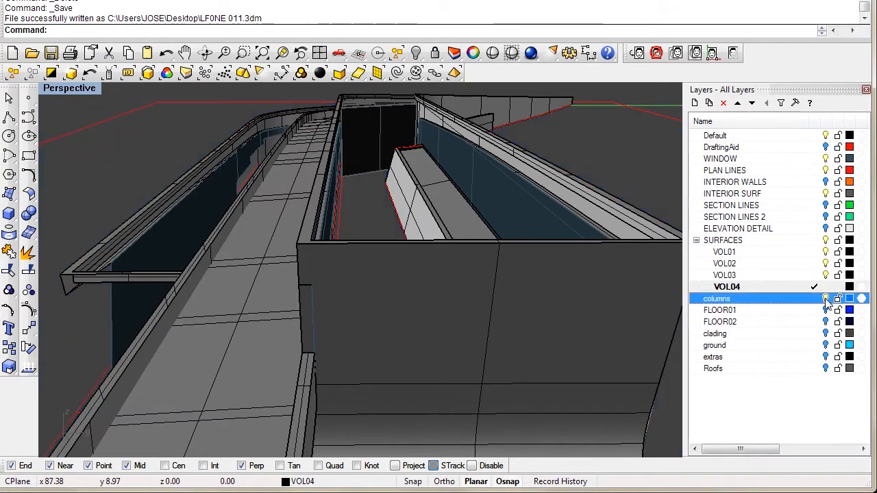
left_click(826, 159)
Step: Select the ramp pieces, invert the selection and hide everything else
right_click_drag(375, 211, 286, 286)
left_click(430, 219)
left_click(267, 268)
right_click_drag(346, 233, 296, 287)
key("ctrl+i")
type("h")
key("Return")
right_click_drag(315, 286, 299, 268)
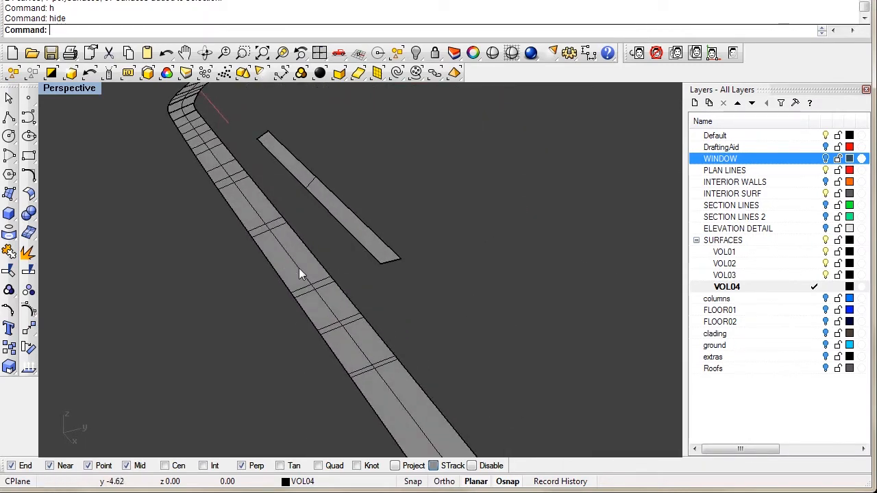
Step: Maximize the Top plan view
double_click(78, 89)
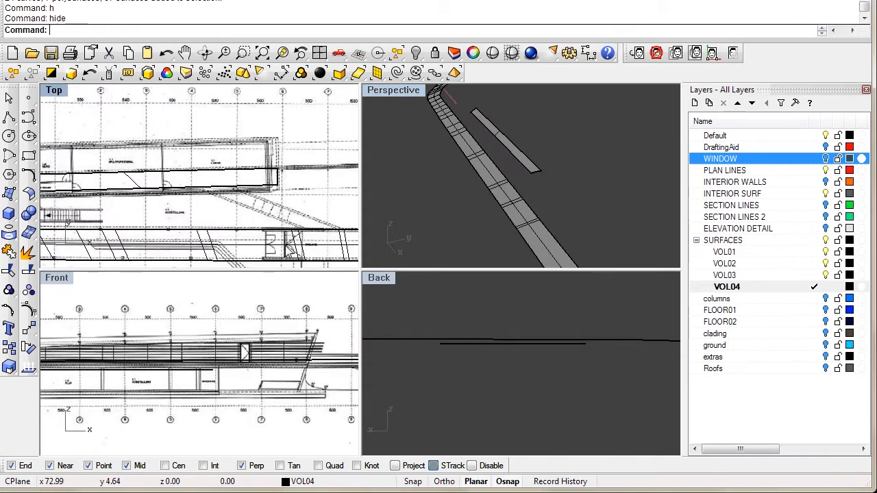
double_click(54, 89)
scroll(345, 241, "up", 5)
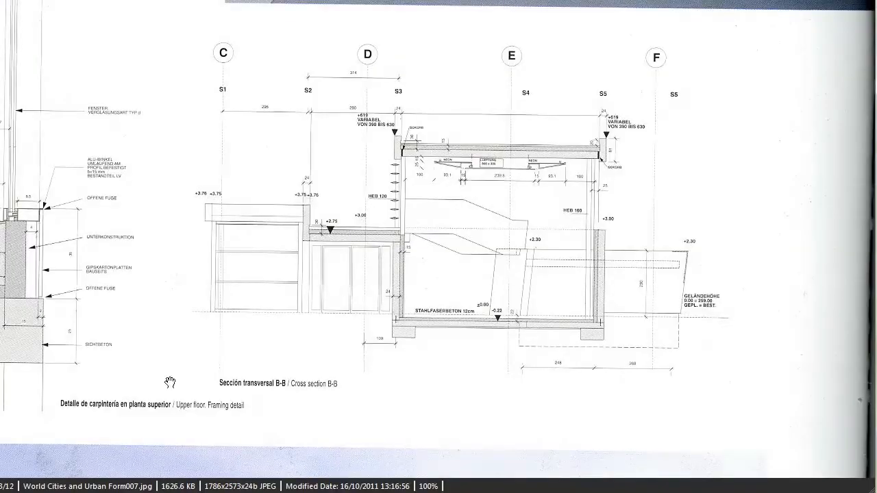
left_click_drag(412, 209, 432, 343)
mouse_move(426, 185)
left_mouse_down()
mouse_move(431, 242)
mouse_move(418, 348)
left_mouse_up()
mouse_move(449, 196)
left_mouse_down()
mouse_move(445, 254)
mouse_move(413, 349)
left_mouse_up()
left_click_drag(318, 121, 310, 227)
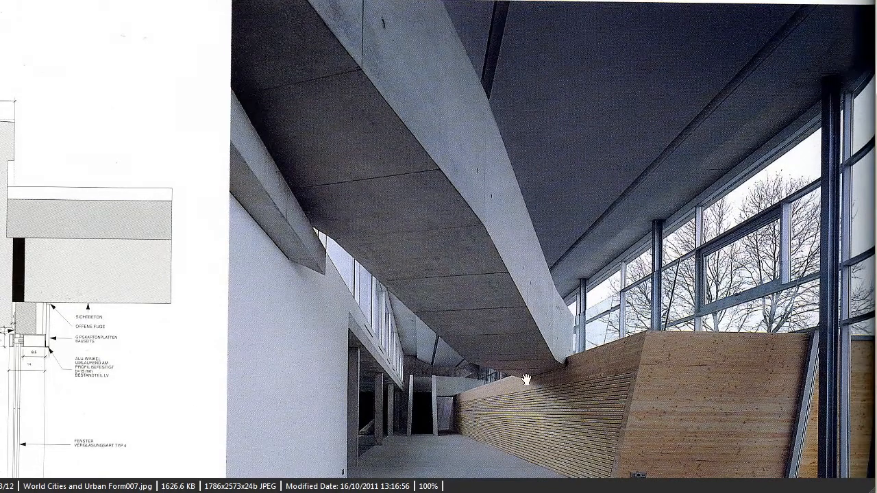
scroll(526, 381, "down", 10)
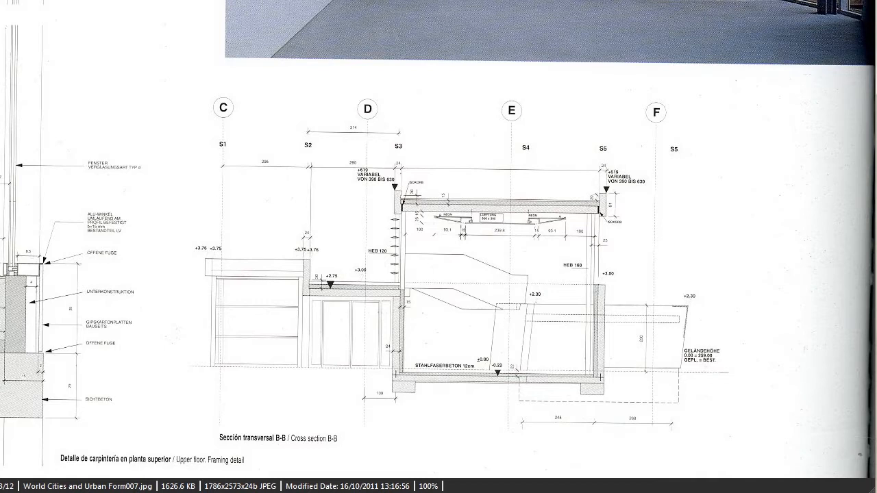
scroll(597, 250, "down", 1)
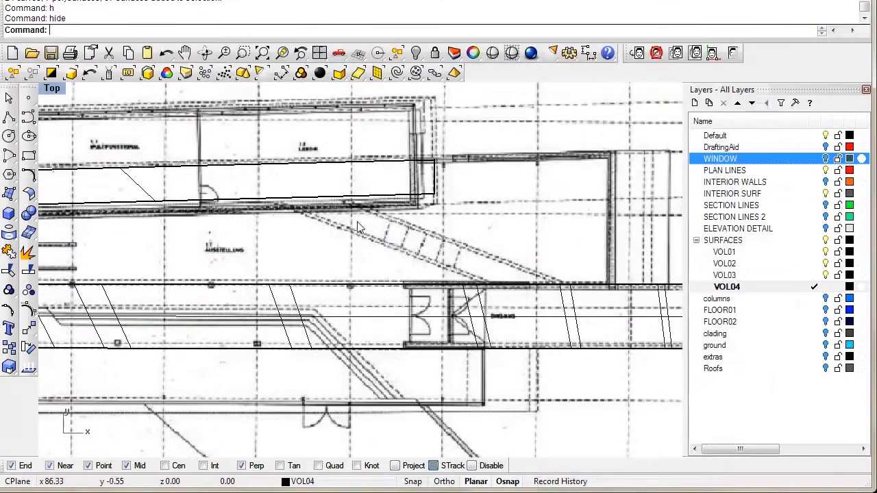
scroll(324, 278, "up", 2)
scroll(362, 272, "up", 3)
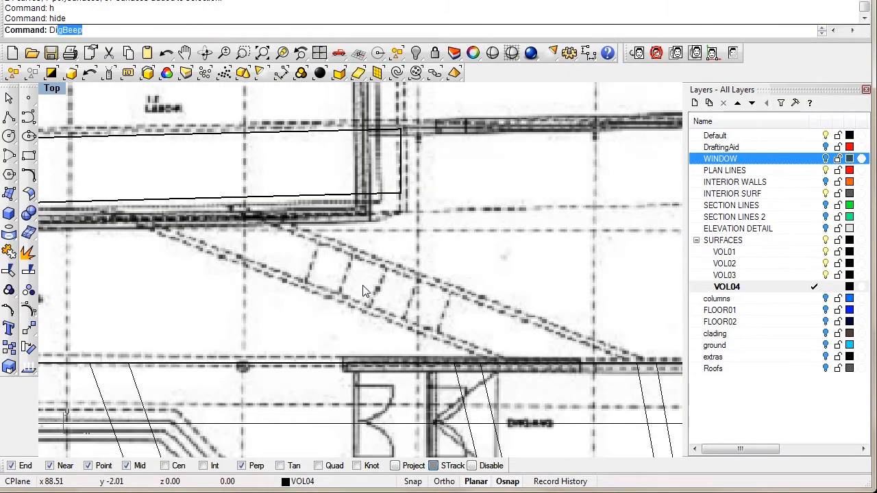
Step: Measure the stair distance on the plan, reading 1.67 meters
key("Return")
left_click(323, 297)
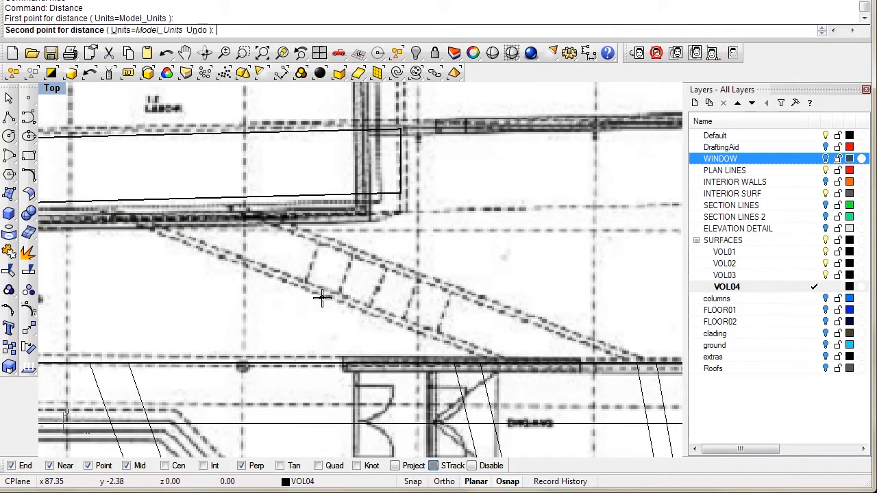
left_click(344, 244)
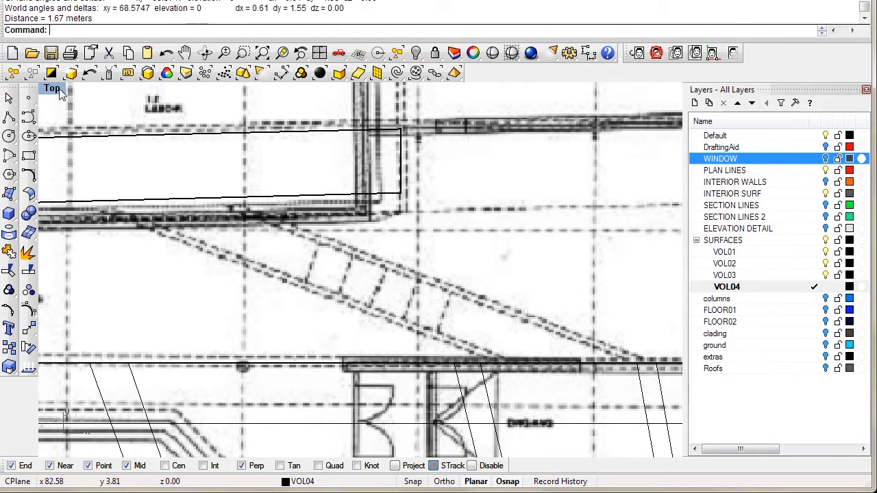
right_click_drag(351, 285, 326, 262)
scroll(342, 274, "up", 2)
scroll(341, 274, "down", 2)
scroll(326, 264, "down", 2)
scroll(310, 251, "down", 2)
right_click_drag(271, 262, 372, 270)
scroll(372, 267, "down", 2)
right_click_drag(319, 283, 281, 319)
right_click_drag(127, 229, 176, 239)
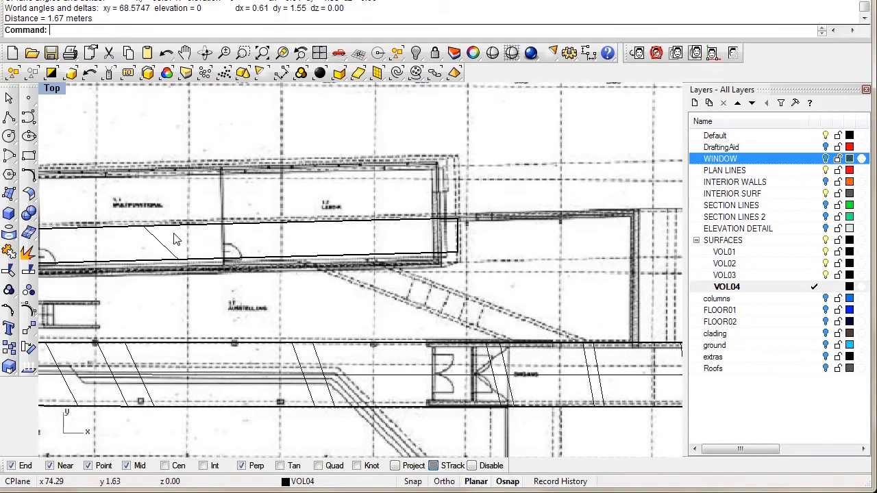
scroll(175, 239, "up", 2)
Step: Draw a 1.7 by 1.2 rectangle on the PLAN LINES layer
left_click(29, 156)
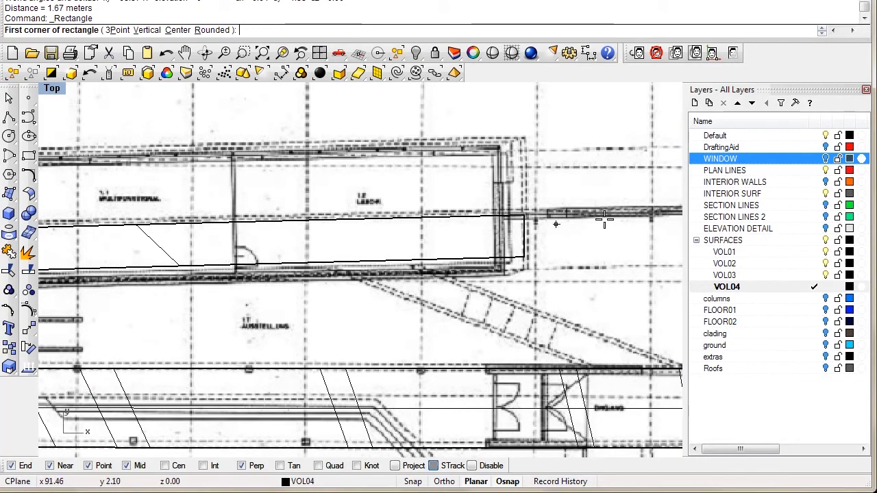
left_click(819, 171)
left_click(815, 171)
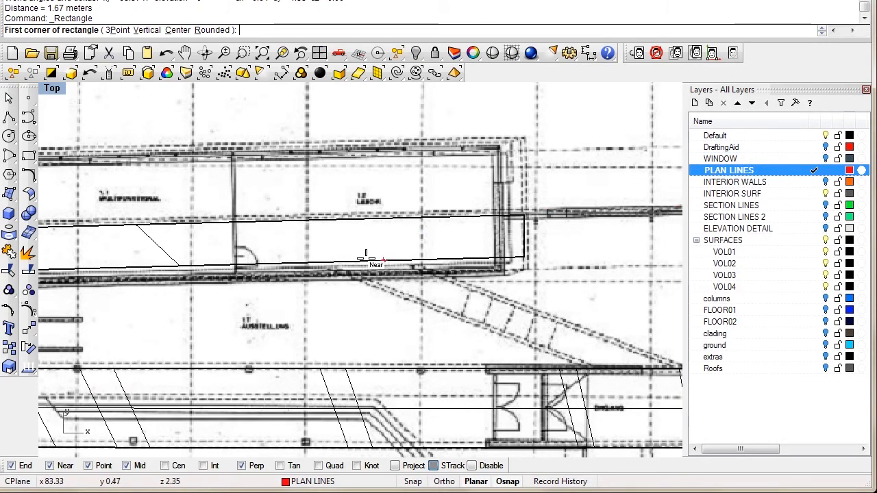
scroll(356, 268, "up", 4)
right_click_drag(343, 317, 274, 255)
left_click(271, 240)
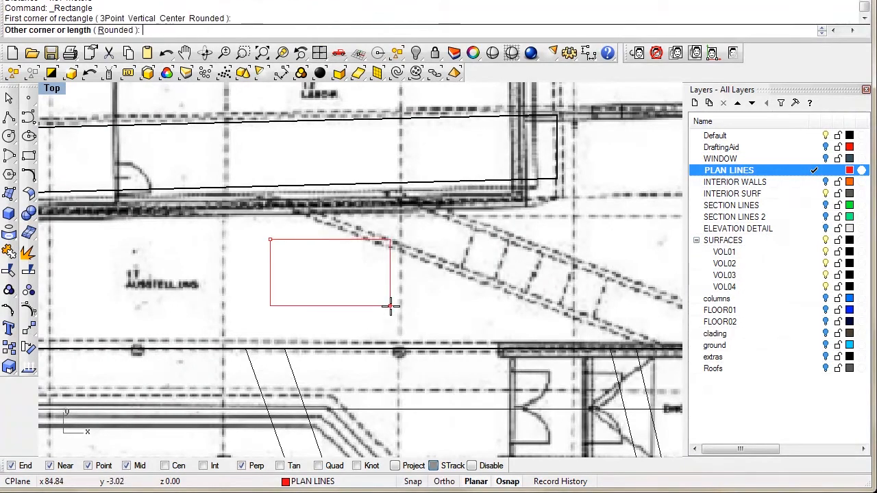
type("1.")
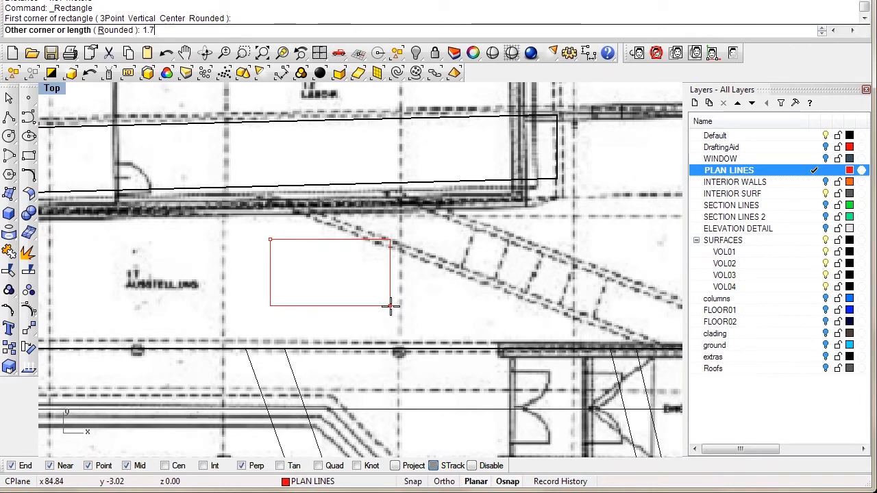
type("7")
key("Return")
type("1")
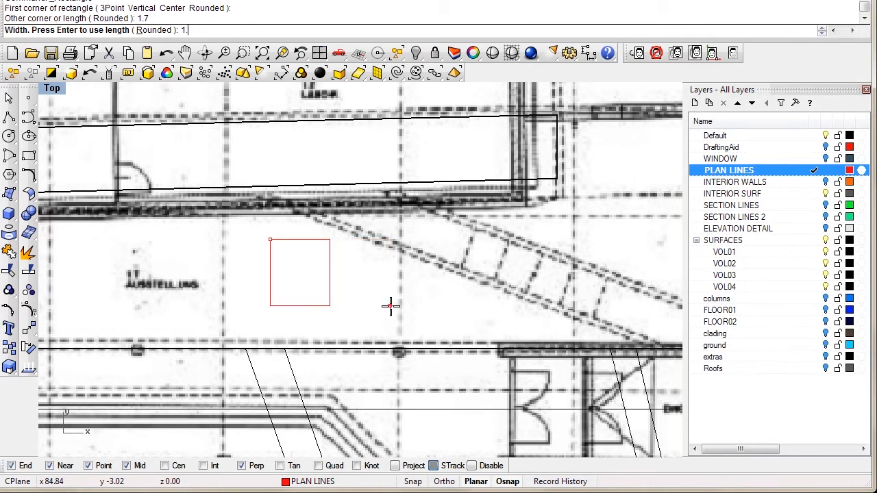
type(".2")
key("Return")
scroll(302, 267, "up", 3)
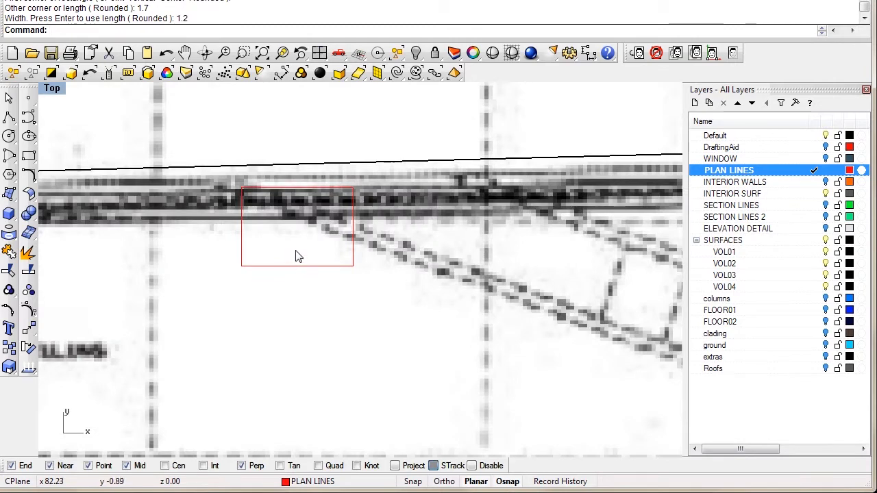
Step: Move the rectangle 2.35 units down and right on the plan
left_click(294, 265)
right_click_drag(285, 305, 273, 264)
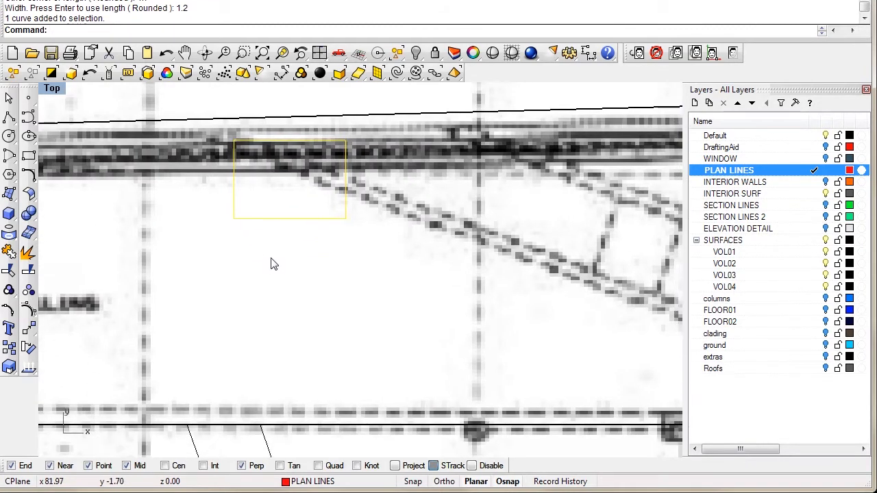
type("m")
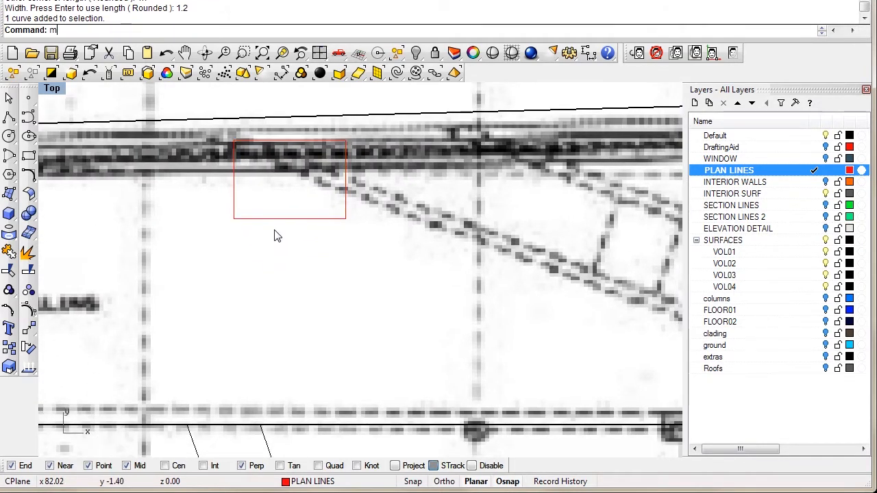
key("Return")
left_click(282, 218)
key("Return")
left_click(281, 236)
left_click(336, 353)
Step: Offset the rectangle 0.12 inward to create an inner outline
scroll(309, 284, "up", 4)
right_click_drag(332, 348, 257, 269)
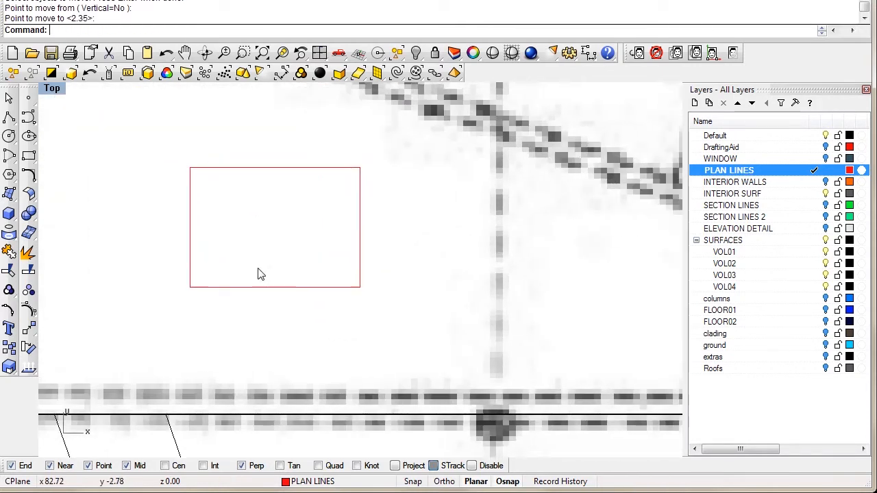
type("offset")
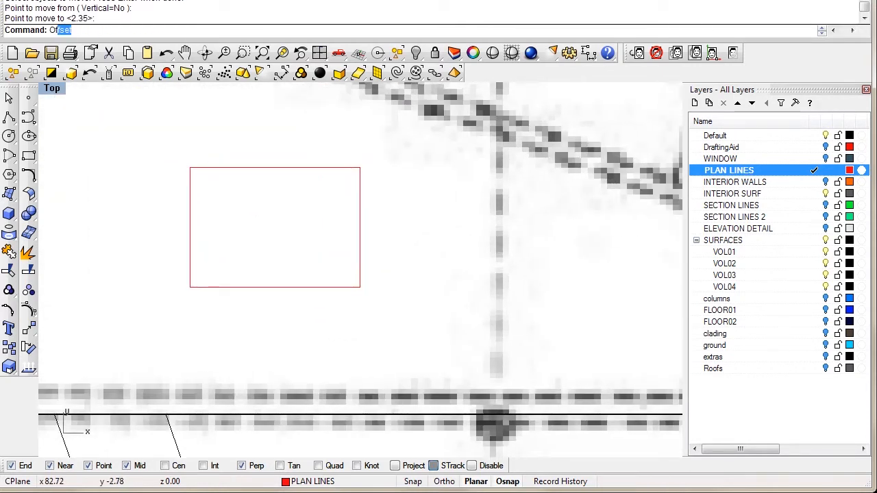
key("Return")
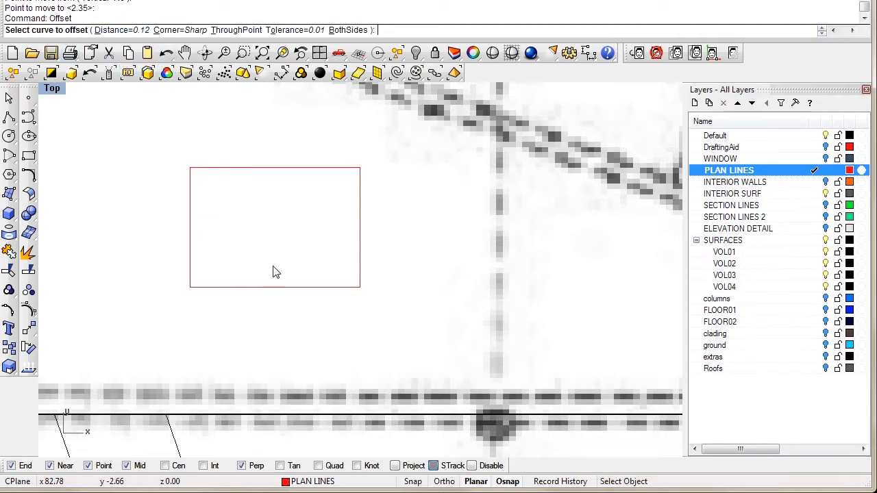
left_click(192, 236)
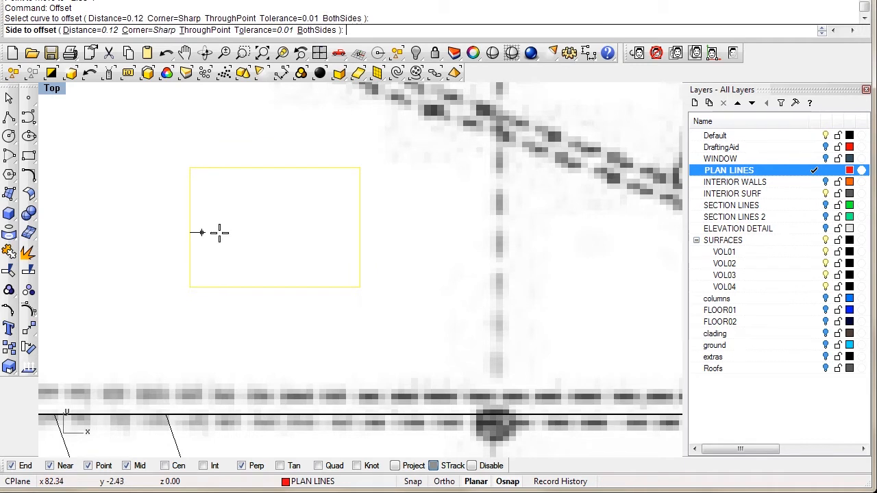
left_click(232, 238)
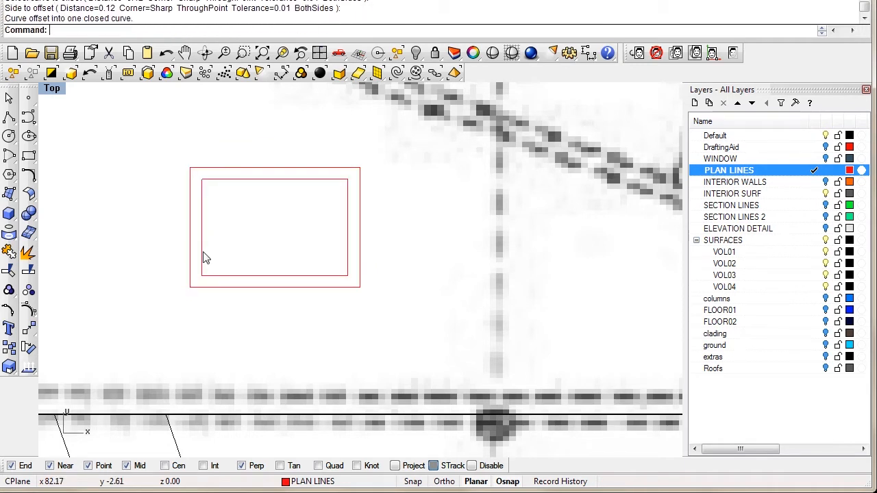
Step: Explode both rectangles into lines and delete the inner top edge
left_click_drag(284, 139, 190, 256)
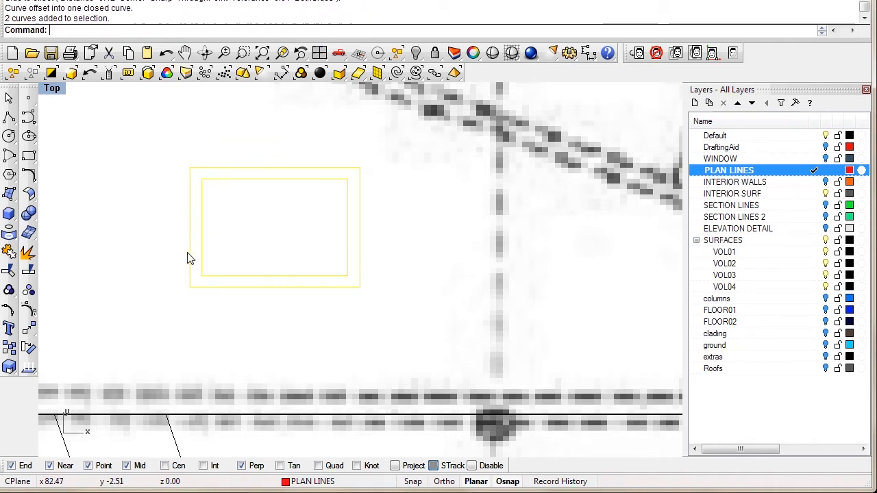
left_click(28, 252)
key("Escape")
left_click_drag(254, 120, 232, 198)
key("Escape")
left_click(249, 181)
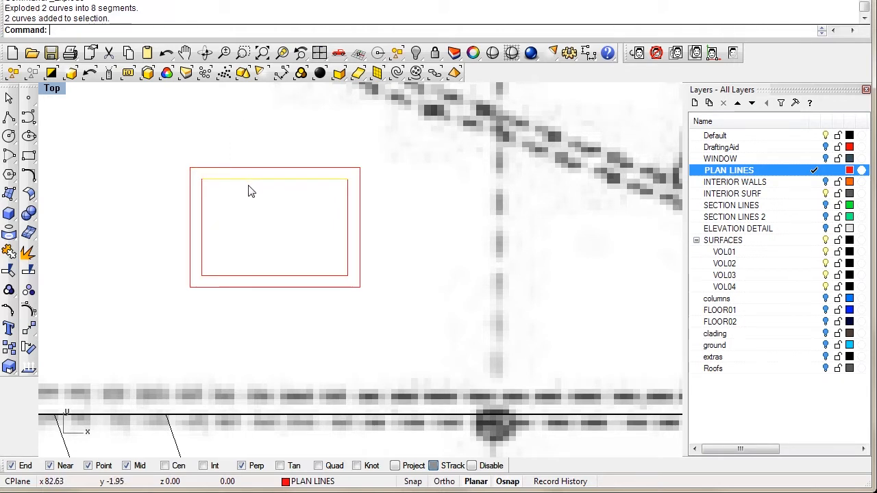
key("Delete")
Step: Extend both inner vertical sides up to the outer top edge
type("Extend")
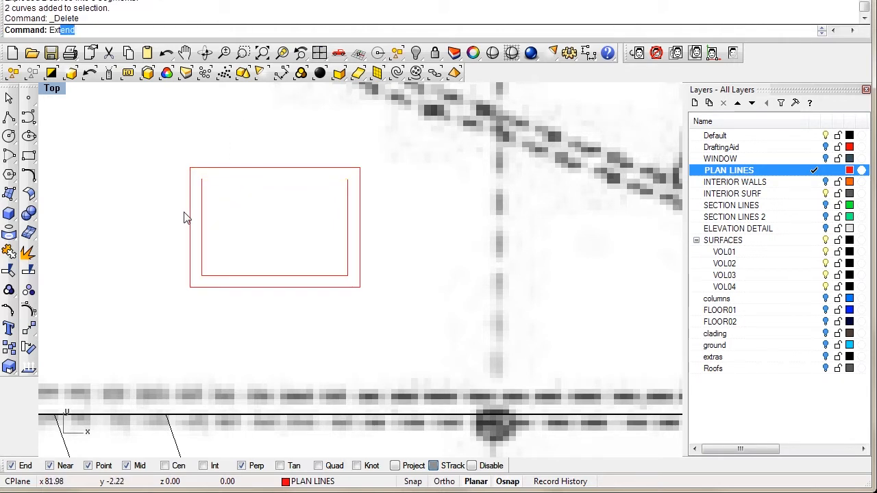
key("Return")
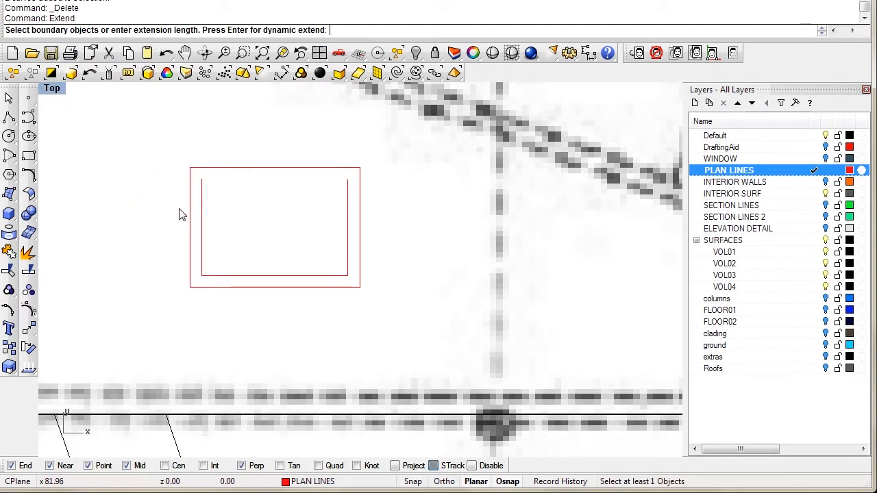
left_click_drag(228, 193, 228, 193)
key("Return")
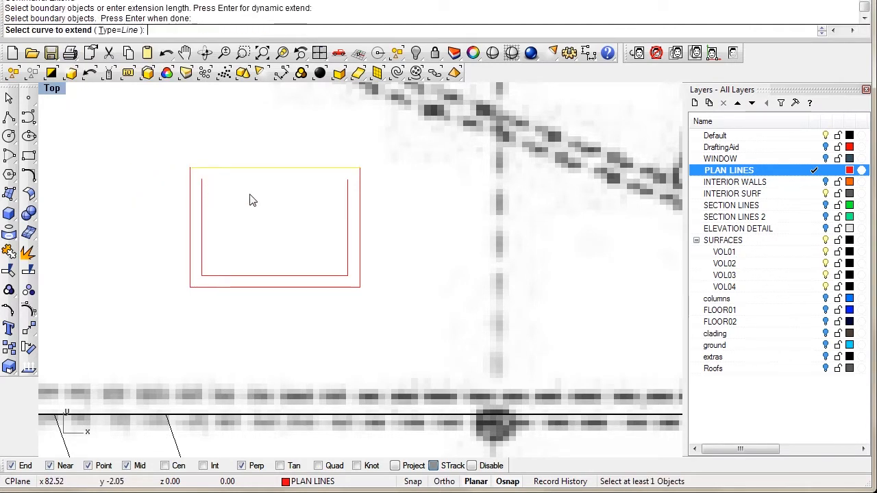
left_click(348, 197)
left_click(202, 195)
key("Return")
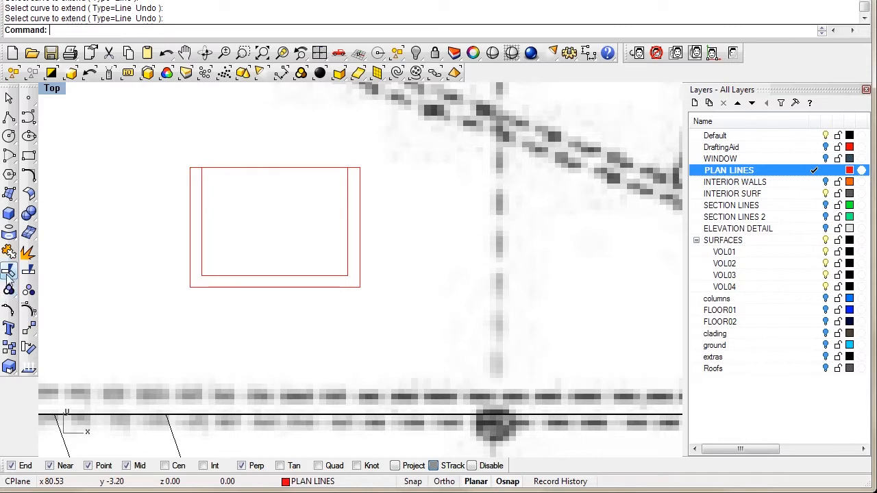
Step: Trim the top edge between the inner sides and join all lines into one closed curve
left_click(9, 273)
left_click_drag(372, 142, 198, 216)
key("Return")
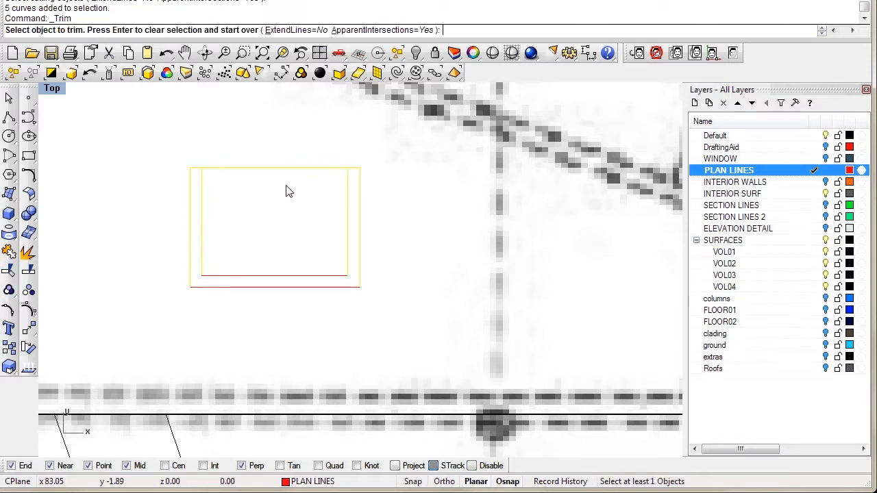
key("Return")
key("Return")
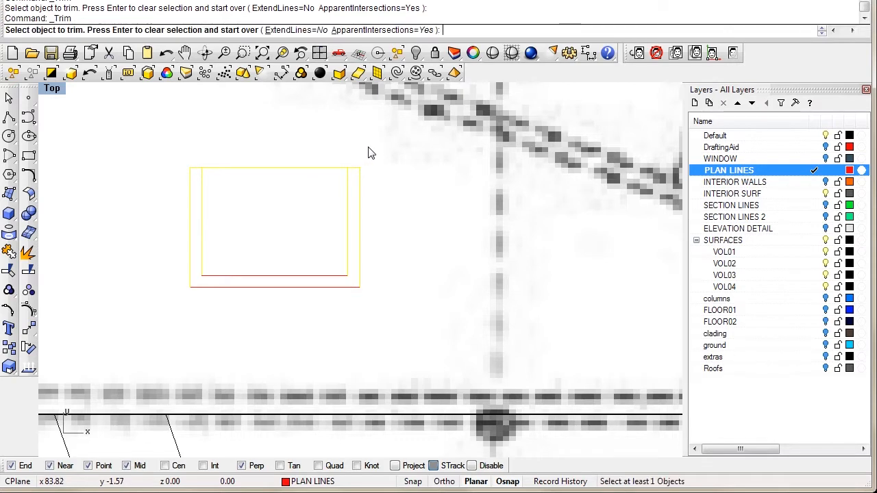
left_click(272, 176)
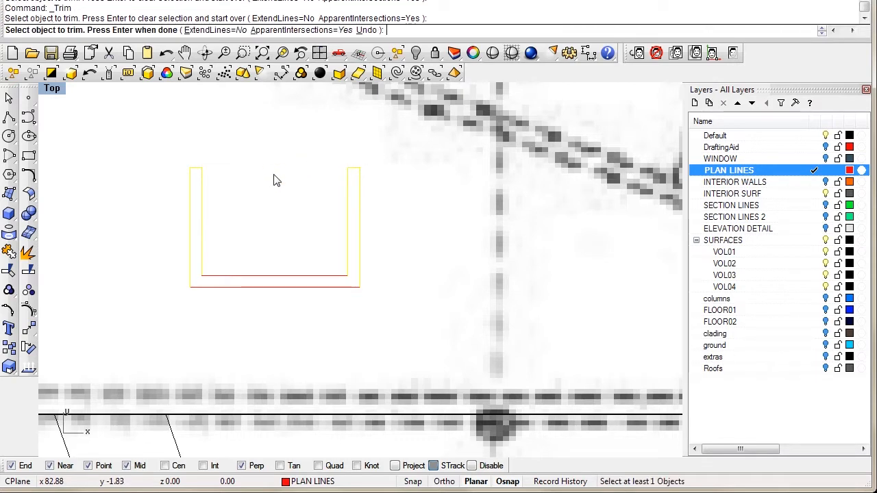
key("Return")
key("ctrl+a")
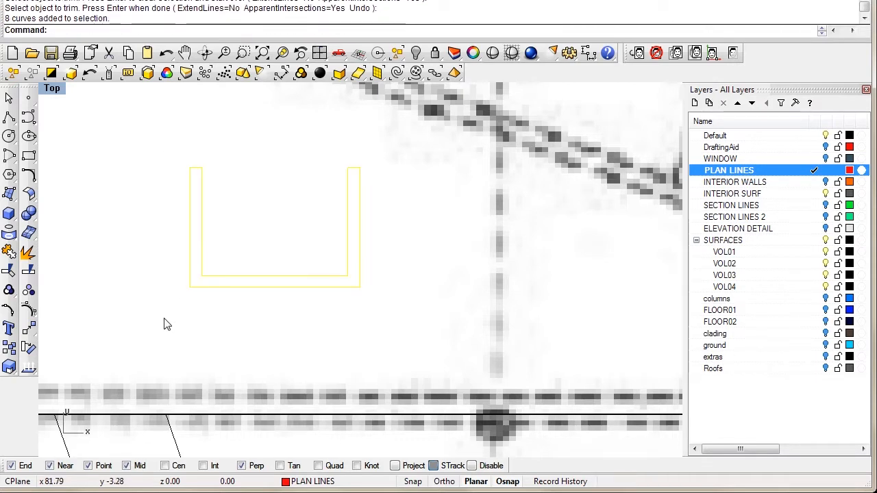
key("ctrl+j")
Step: Draw a straight four-point horizontal polyline across the upper wall area
left_click(251, 226)
scroll(250, 226, "down", 6)
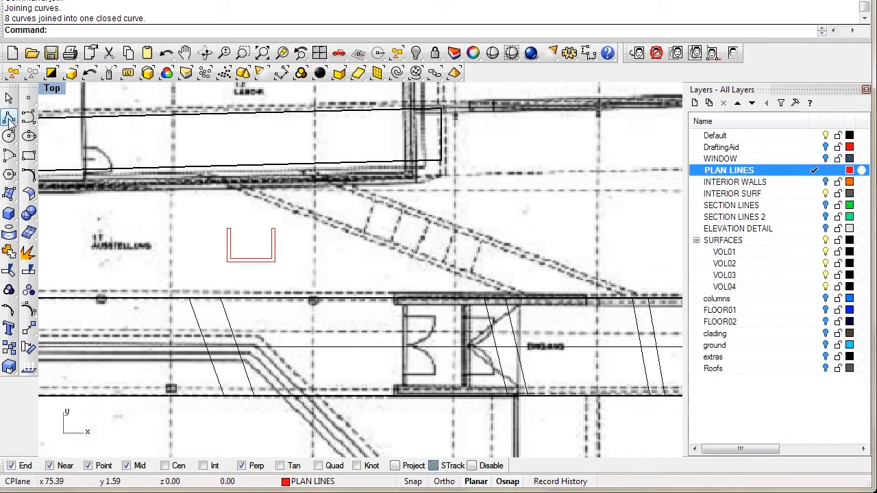
left_click(10, 119)
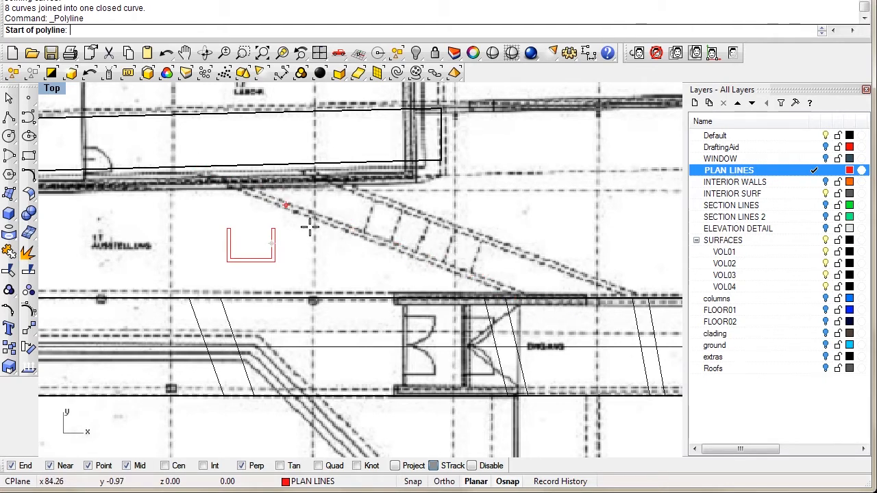
scroll(352, 265, "up", 2)
right_click_drag(339, 271, 335, 289)
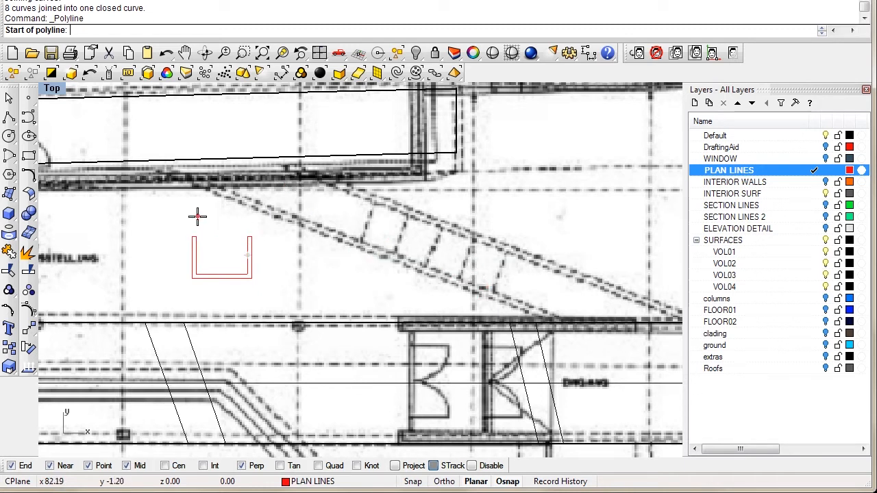
left_click(155, 145)
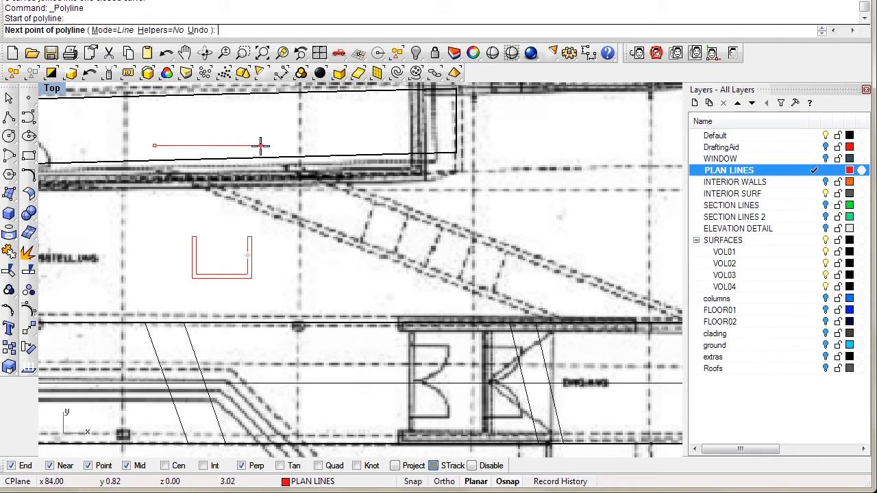
left_click(268, 146)
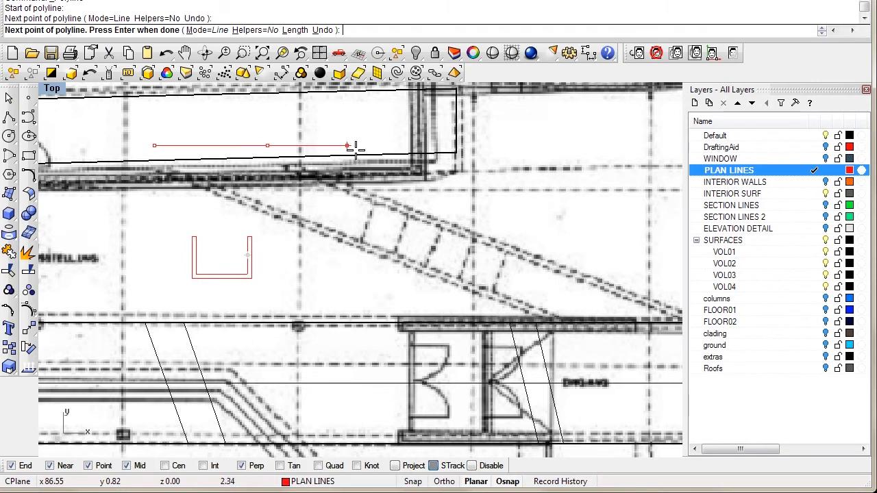
left_click(390, 145)
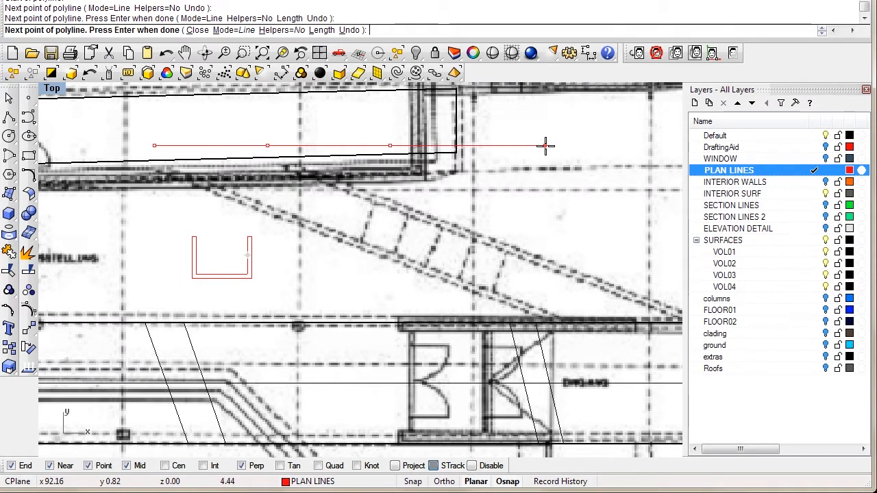
left_click(545, 145)
key("Return")
Step: Select the U-shaped outline on the plan
right_click_drag(356, 288, 402, 299)
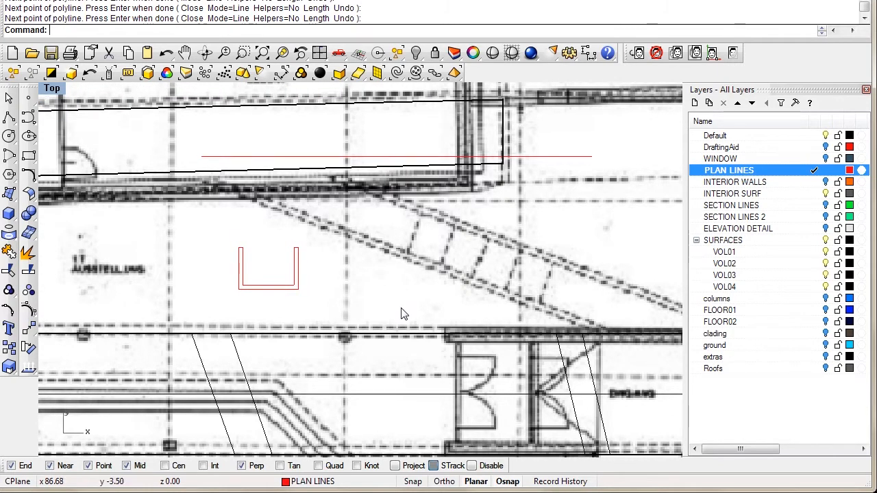
right_click_drag(382, 300, 397, 307)
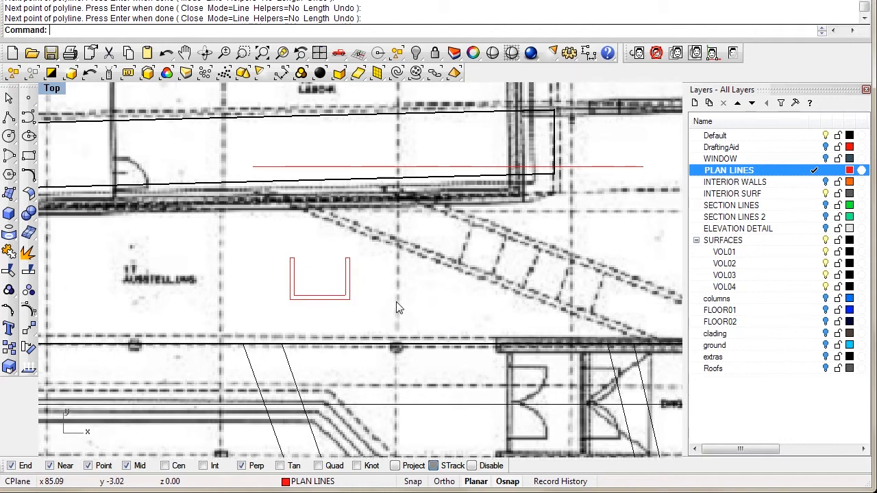
left_click(325, 301)
left_click(308, 272)
left_click(308, 296)
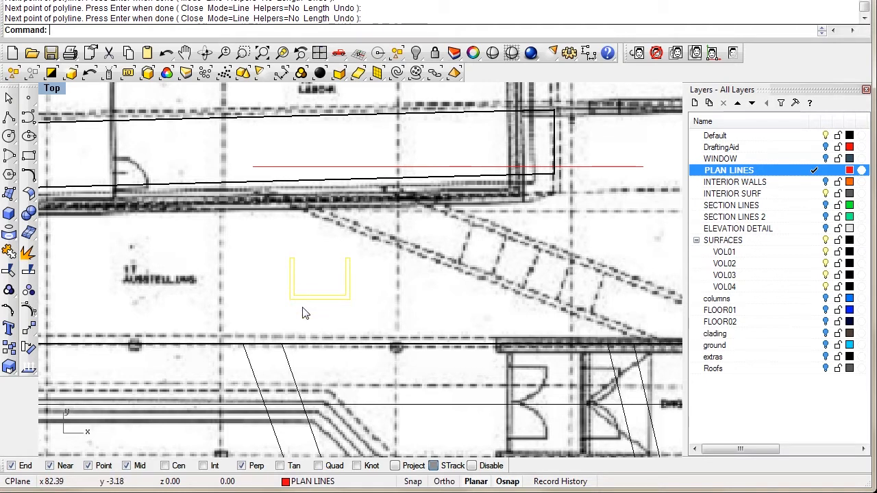
Step: Move the U outline 1.96 units from its lower-left corner onto the horizontal line
type("move")
key("Return")
left_click(291, 299)
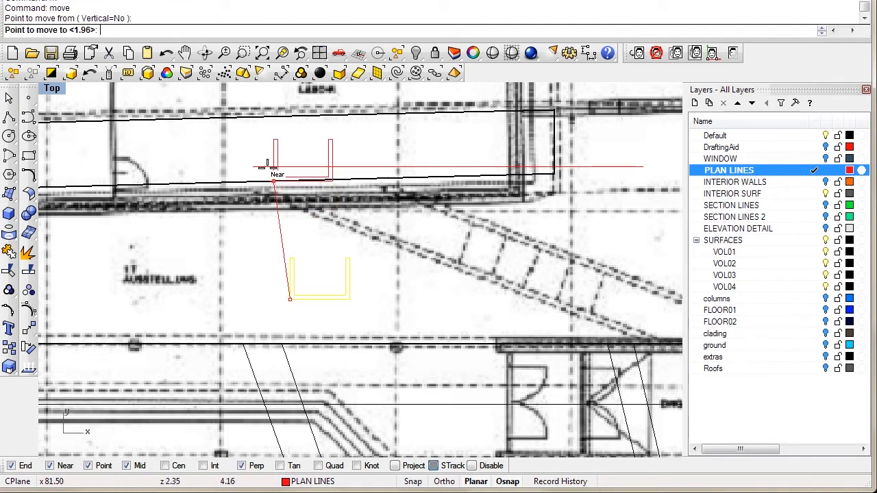
left_click(254, 166)
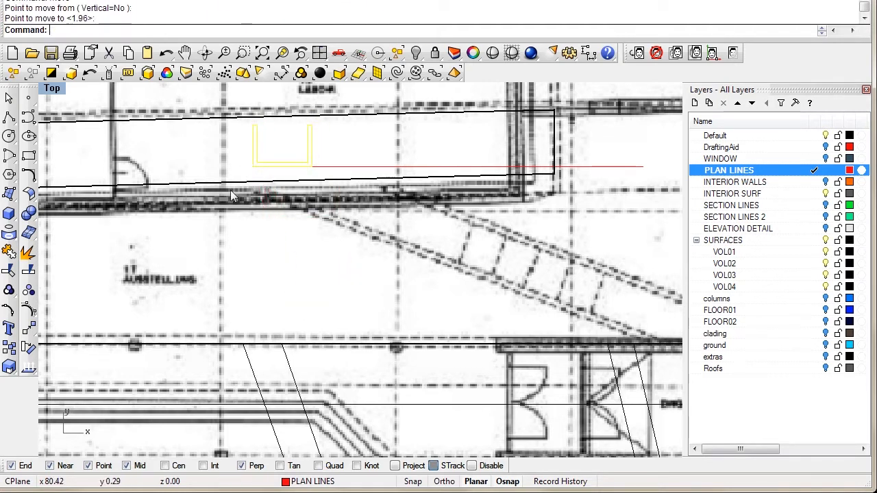
Step: Maximize the Perspective view and orbit to inspect the U on the slab
double_click(54, 89)
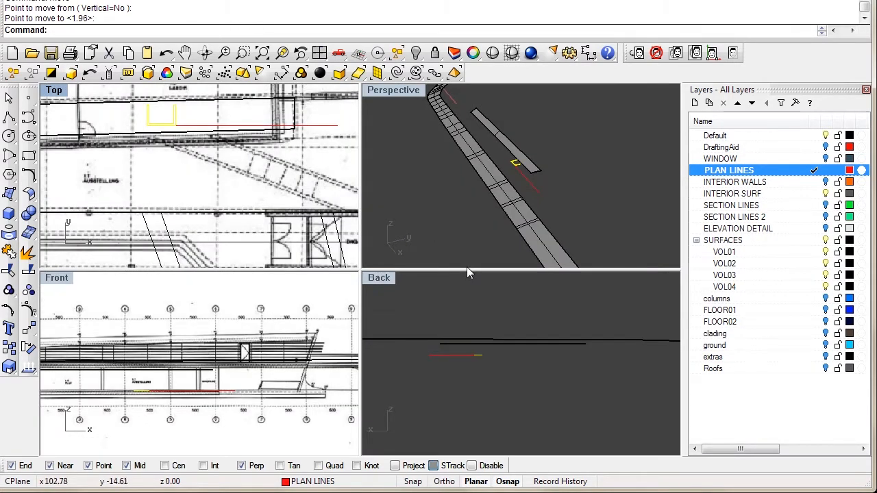
double_click(395, 89)
scroll(411, 274, "up", 3)
right_click_drag(384, 257, 428, 281)
right_click_drag(371, 205, 405, 267)
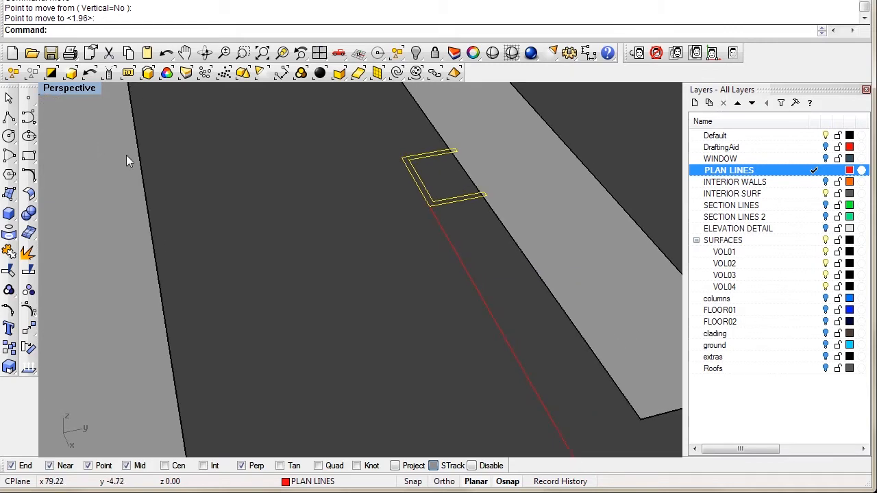
Step: Rotate the U profile 90° about its end point with Ro
type("R")
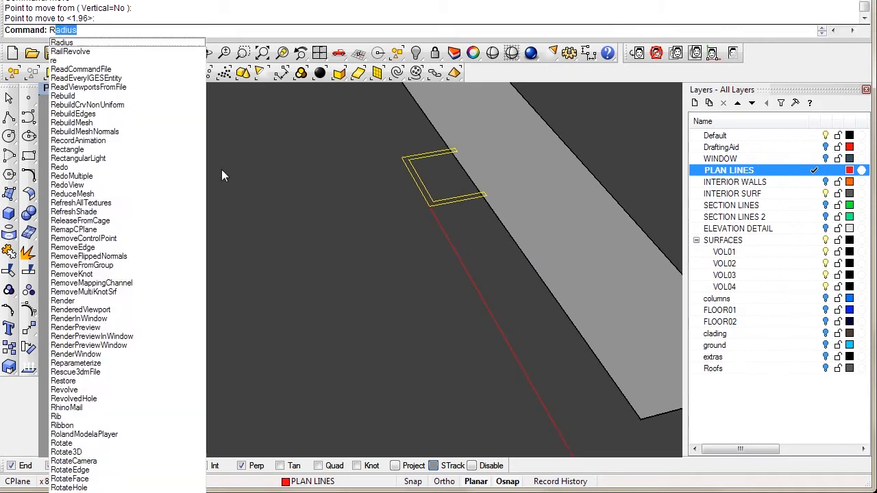
type("o")
key("Return")
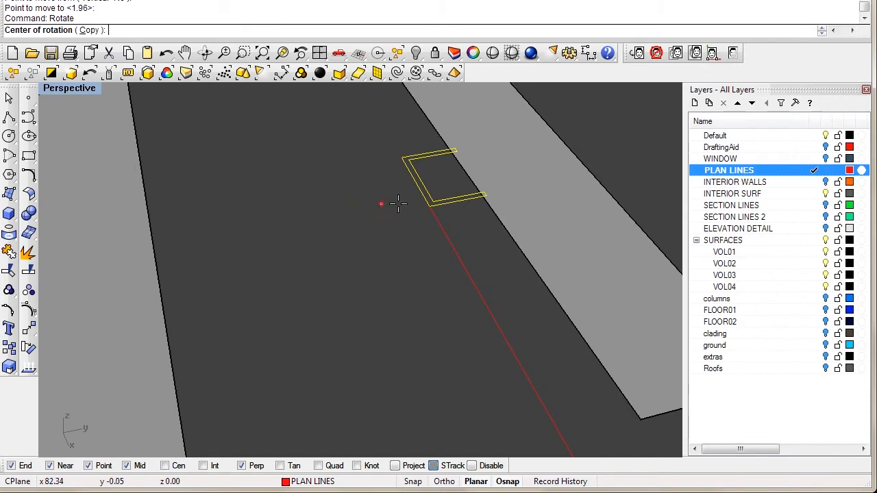
left_click(431, 205)
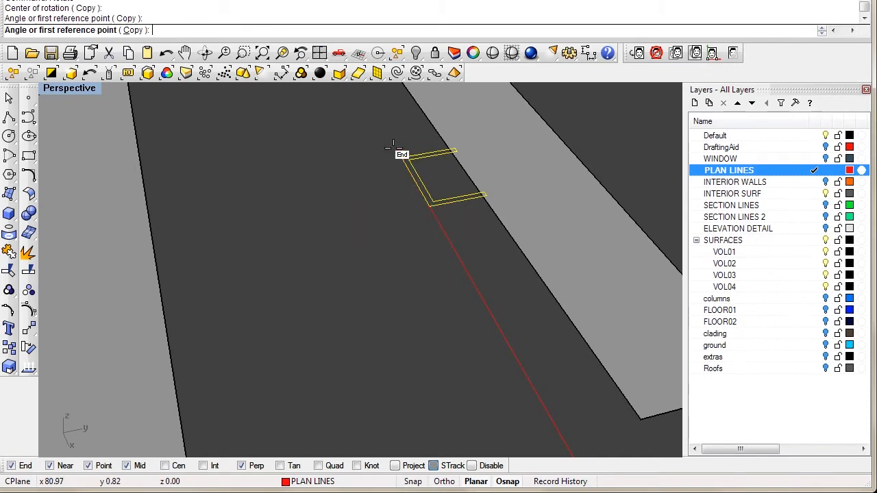
left_click(394, 148)
left_click(340, 249)
right_click_drag(357, 277, 480, 277)
right_click_drag(374, 255, 408, 248)
scroll(404, 270, "down", 4)
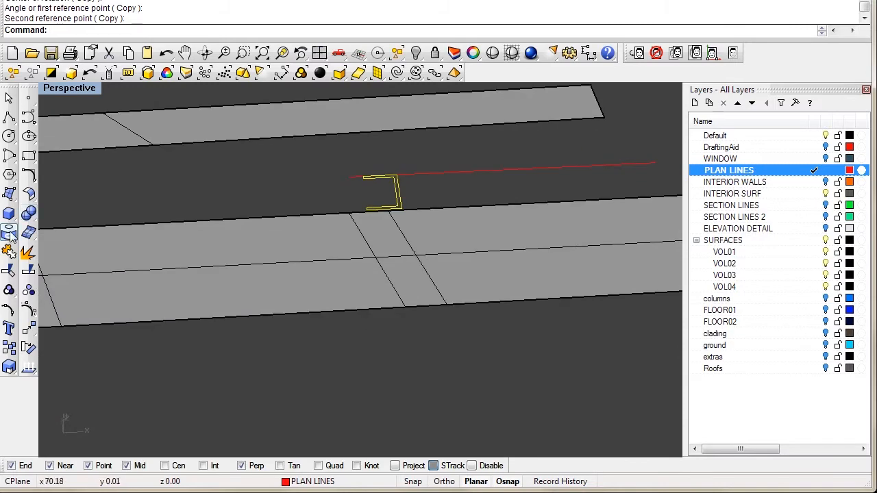
Step: In the Front view, rotate the profile about the red line so it stands vertical
double_click(66, 88)
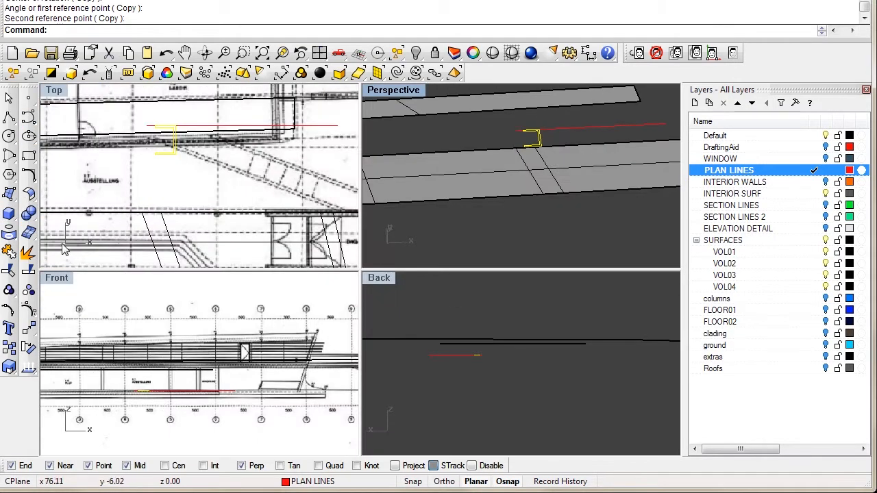
left_click(58, 279)
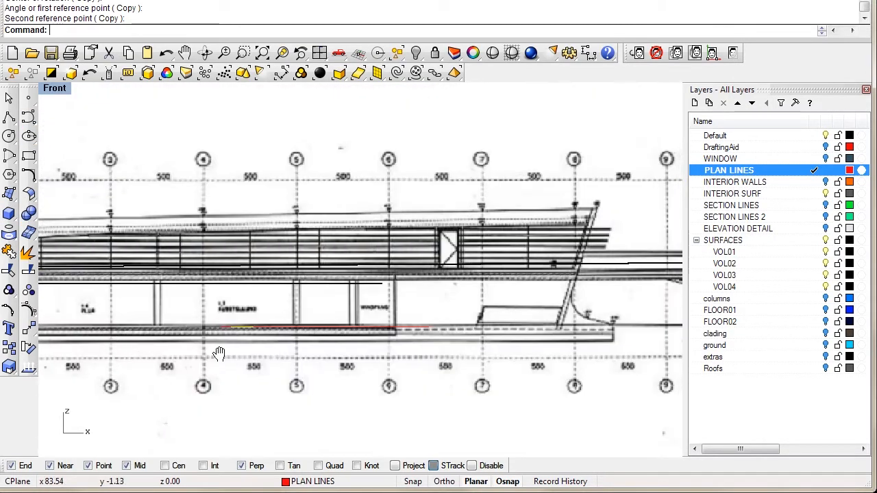
scroll(281, 342, "up", 6)
right_click(181, 342)
left_click(185, 318)
left_click(141, 317)
left_click(201, 261)
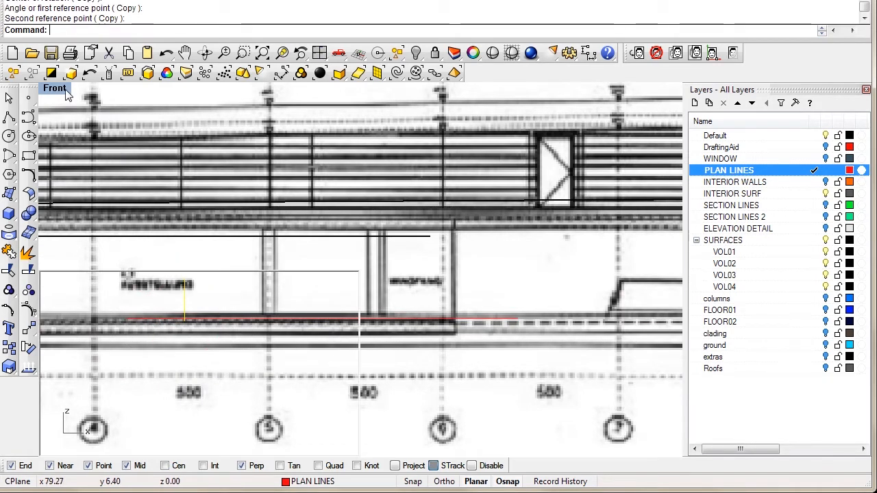
double_click(55, 88)
double_click(390, 90)
right_click_drag(458, 218, 417, 261)
Step: Move the upright profile 3.95 units in the Perspective view
type("m")
key("Return")
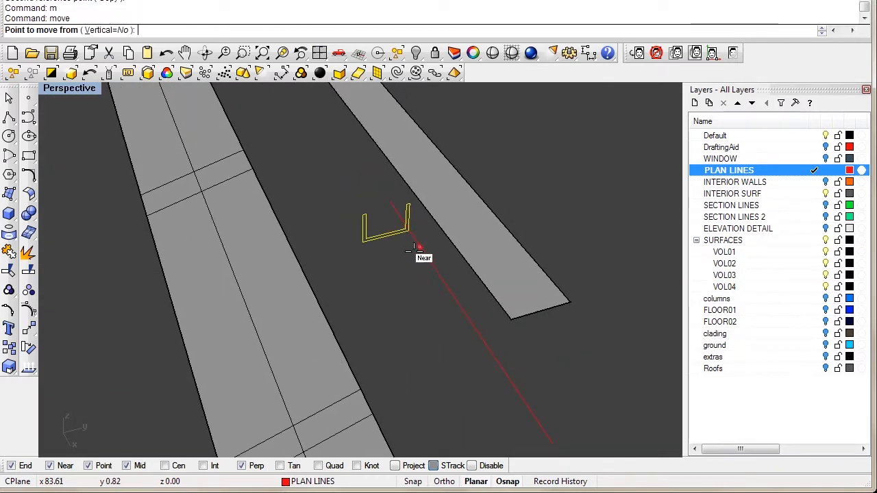
left_click(414, 248)
left_click(392, 206)
right_click_drag(386, 229, 492, 239)
key("Escape")
Step: In the Top view, move the profile and long line 1.62 units onto the walkway edge
left_click(447, 180)
left_click(478, 192, "shift")
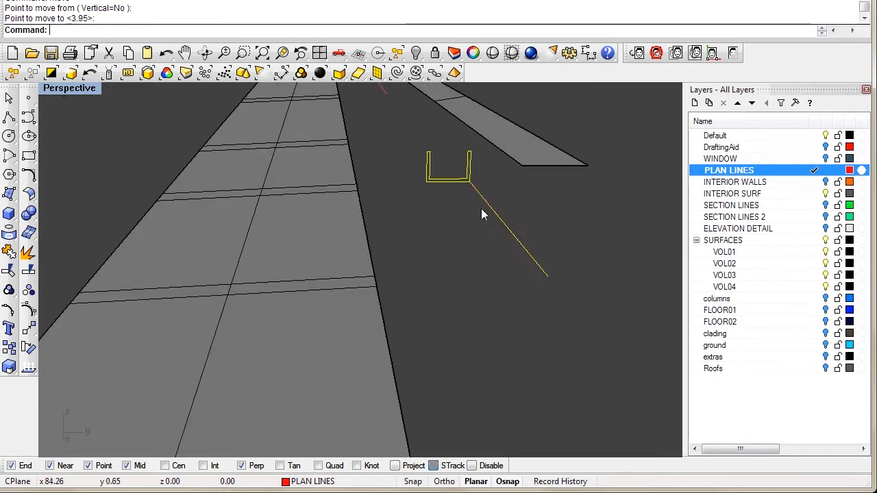
double_click(89, 89)
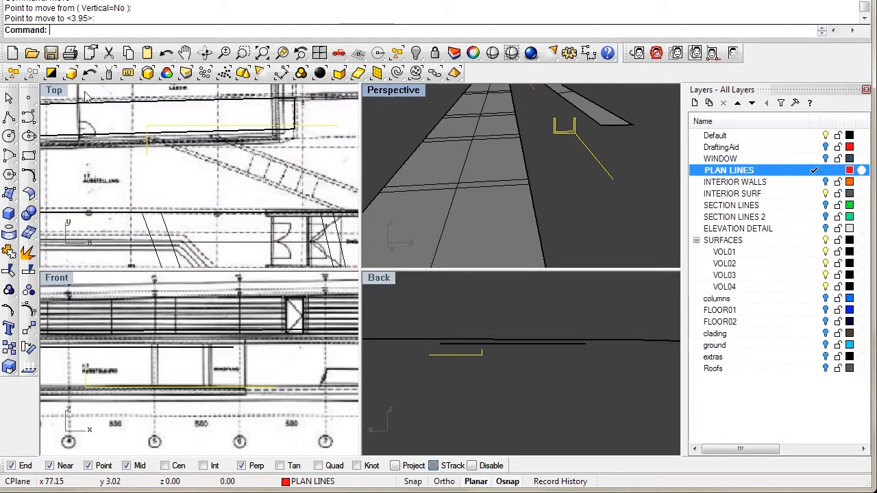
double_click(59, 92)
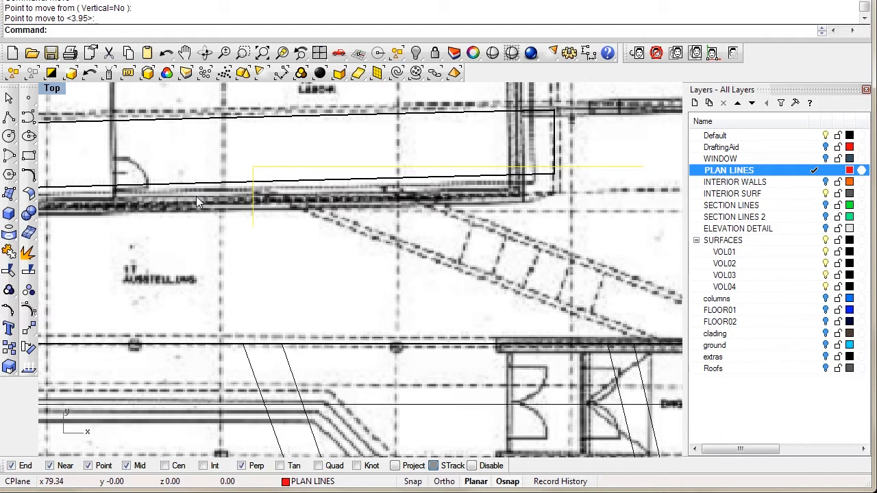
type("m")
key("Return")
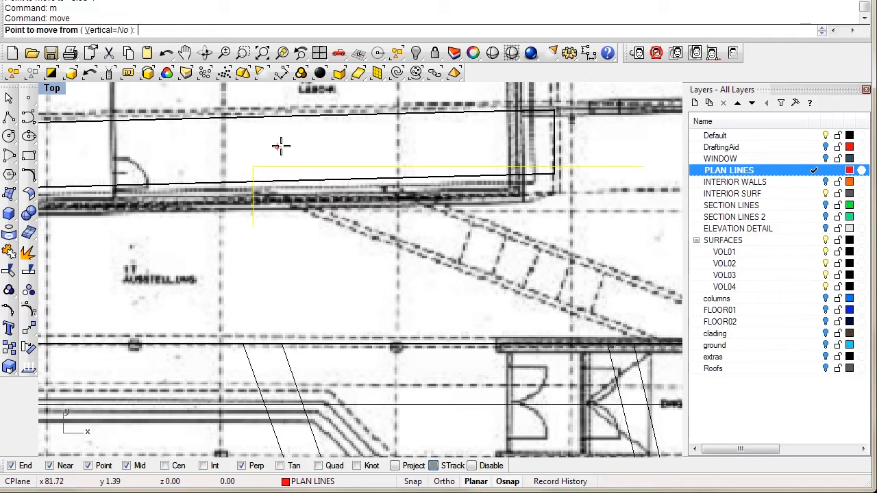
left_click(252, 167)
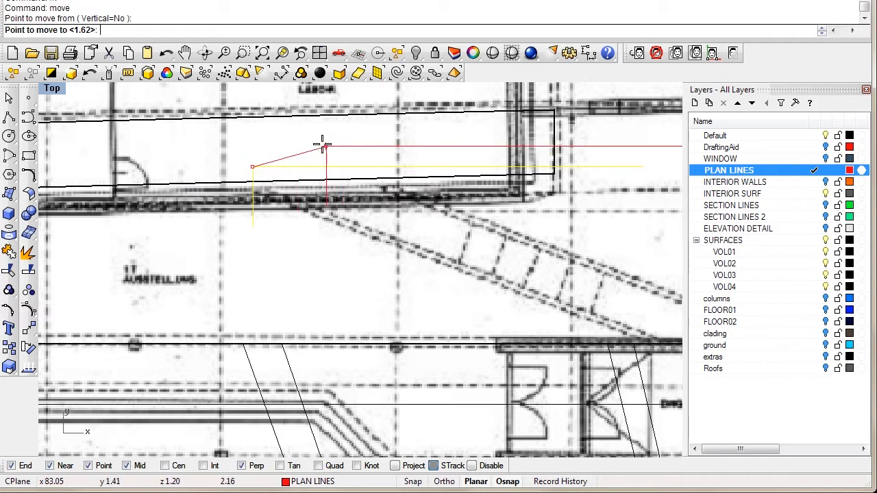
left_click(278, 125)
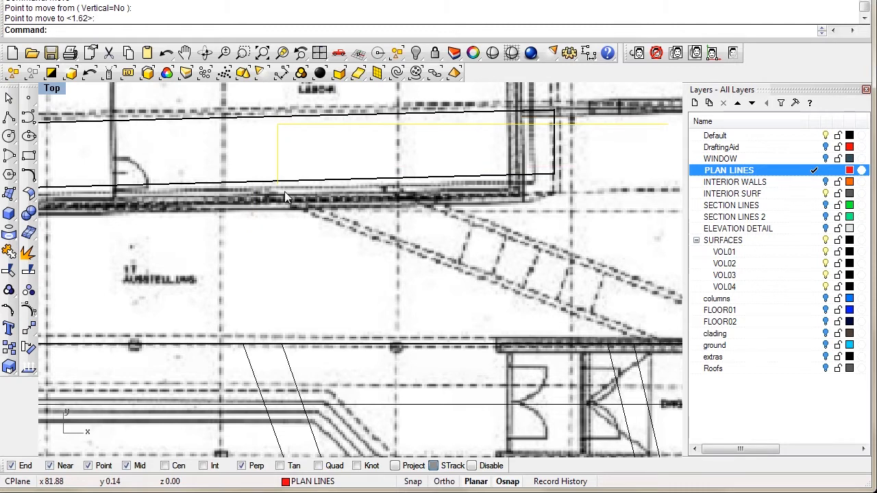
Step: Check a curve's radius with Radius, then select the rectangle's left edge
type("Radius")
key("Return")
left_click(278, 126)
right_click_drag(311, 152, 309, 224)
left_click(267, 203)
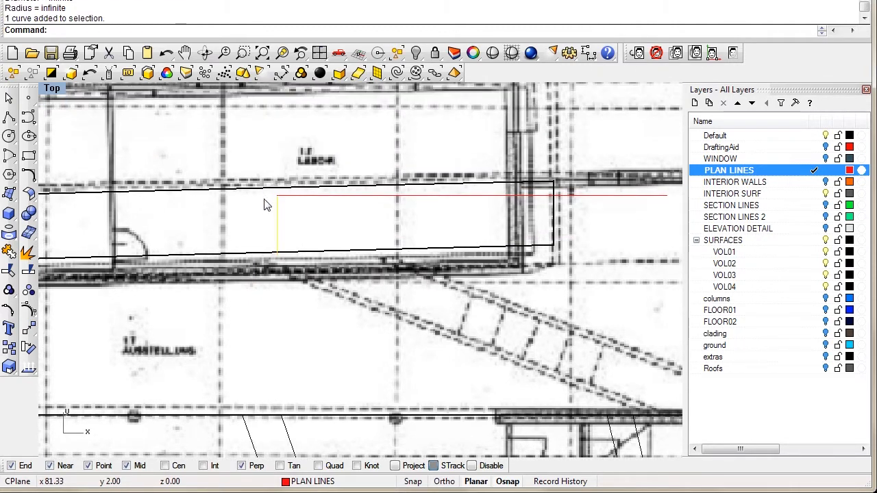
Step: Rotate the left and top edges about their corner endpoint to follow the diagonal ramp
left_click(304, 198, "shift")
type("Rot")
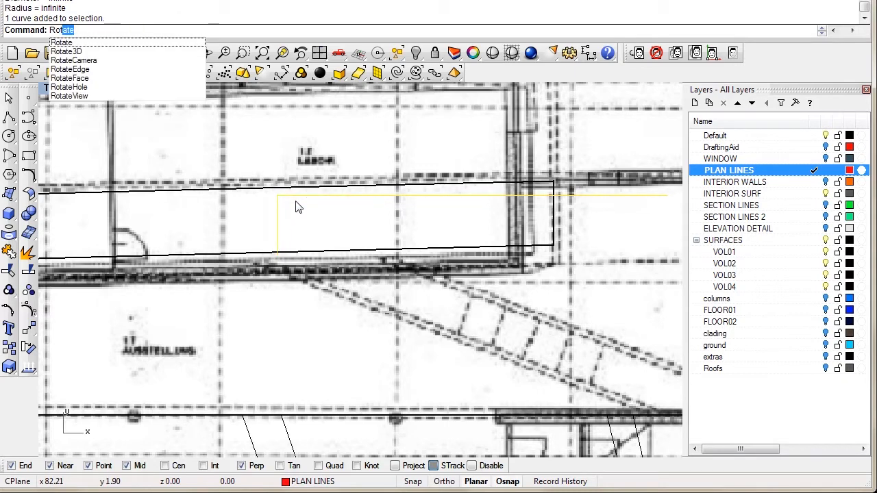
key("Return")
scroll(277, 196, "up", 3)
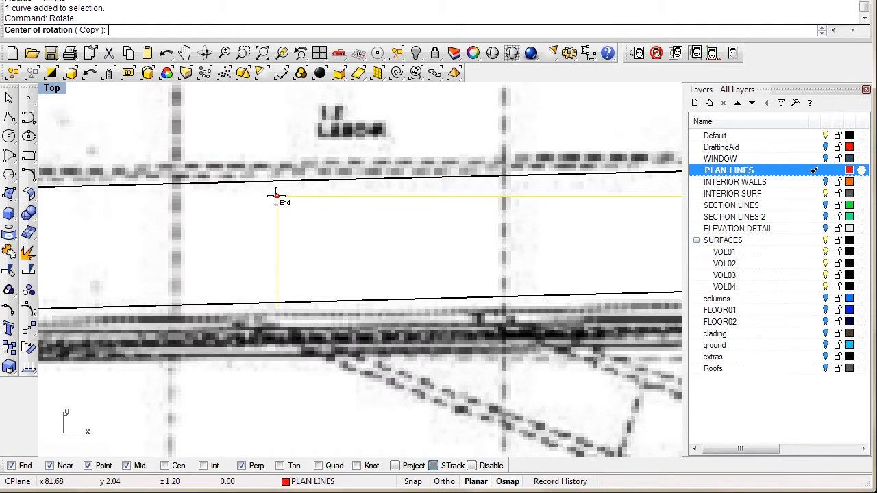
left_click(277, 196)
left_click(518, 196)
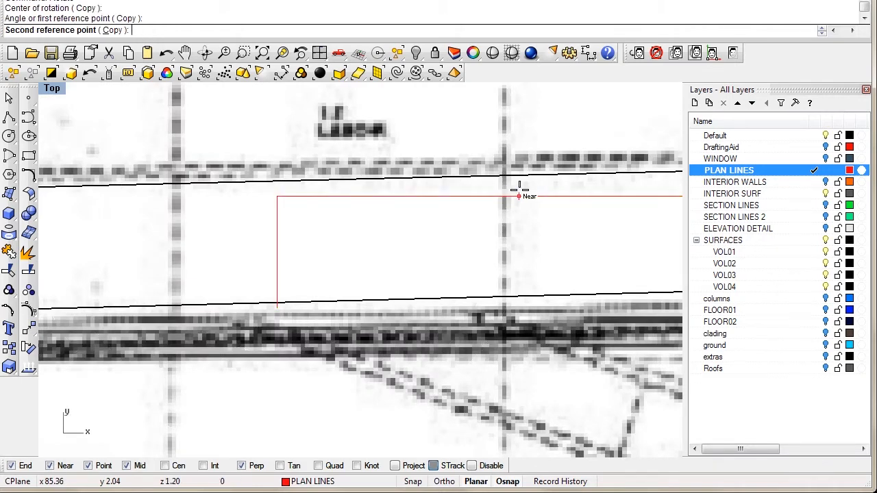
scroll(543, 322, "down", 8)
right_click_drag(539, 311, 382, 255)
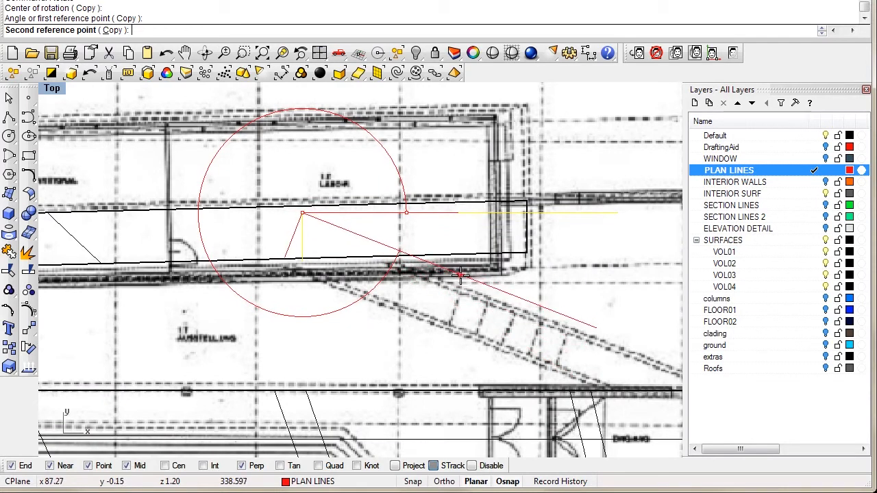
left_click(631, 342)
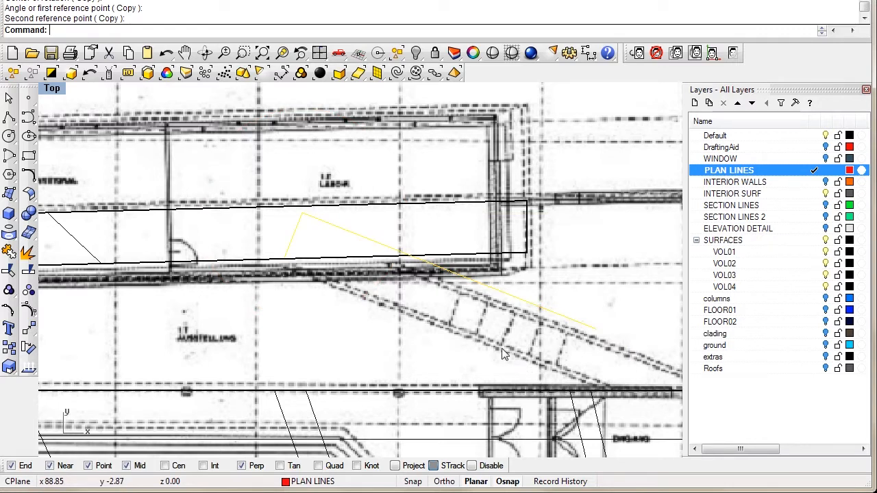
right_click_drag(485, 328, 483, 298)
right_click_drag(390, 293, 373, 276)
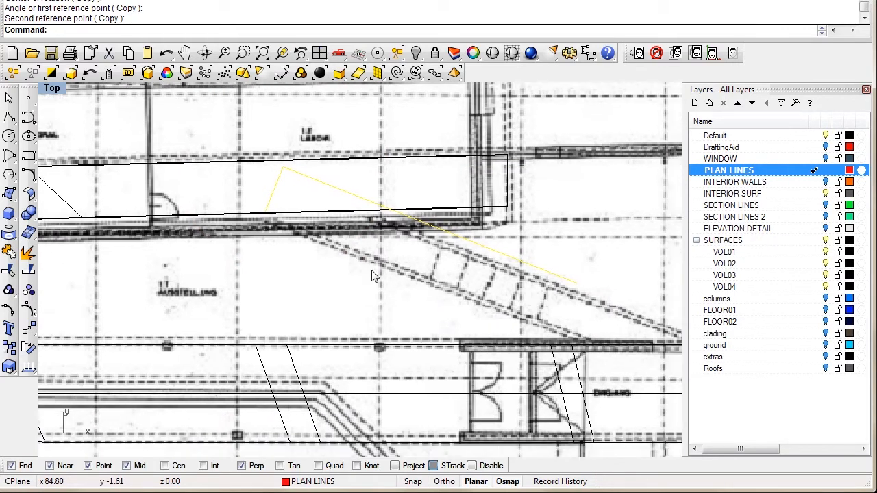
Step: Begin moving the rotated lines, using their corner endpoint as base point
type("m")
key("Return")
left_click(282, 166)
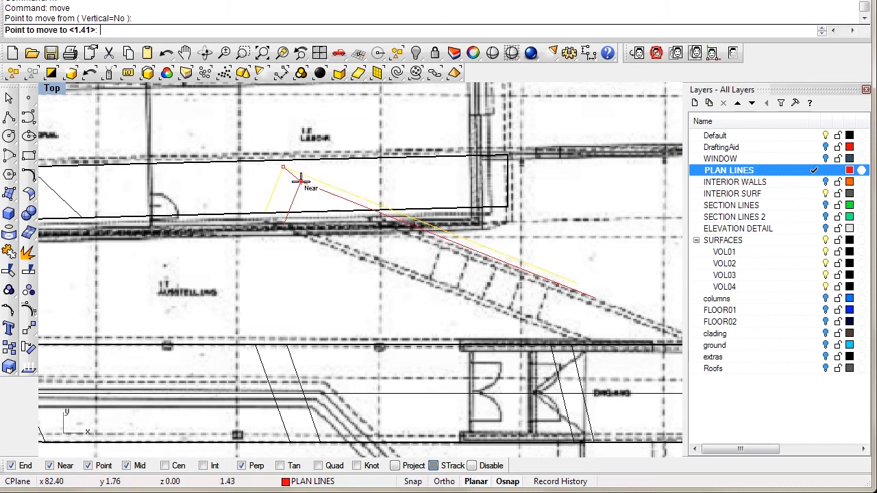
Step: Drop the rotated lines 1.41 units onto the wall line, then select the long diagonal line
scroll(309, 190, "up", 2)
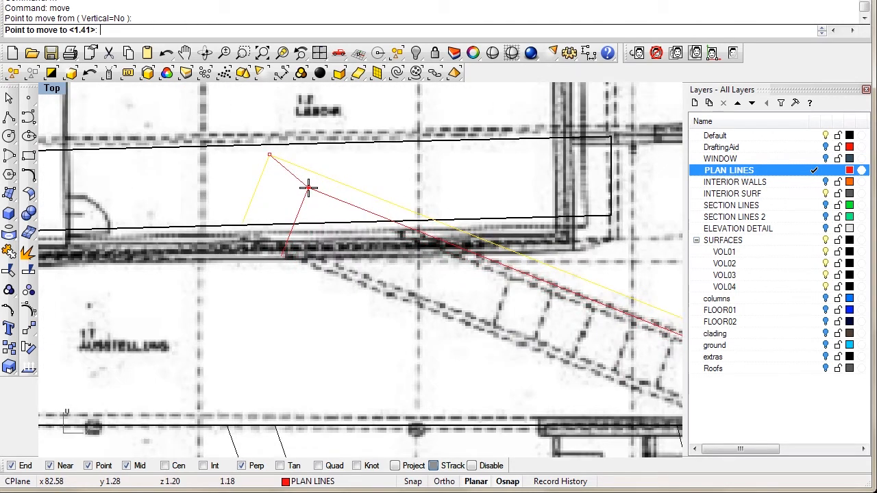
scroll(316, 192, "down", 3)
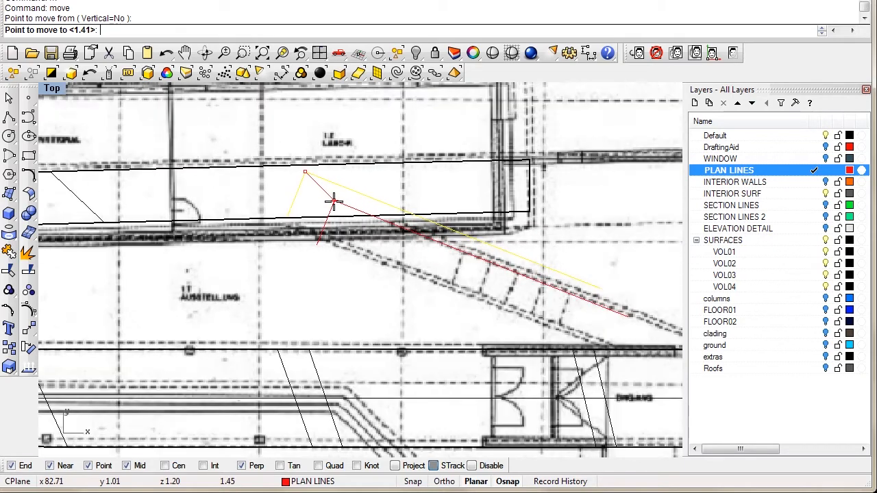
scroll(328, 213, "up", 4)
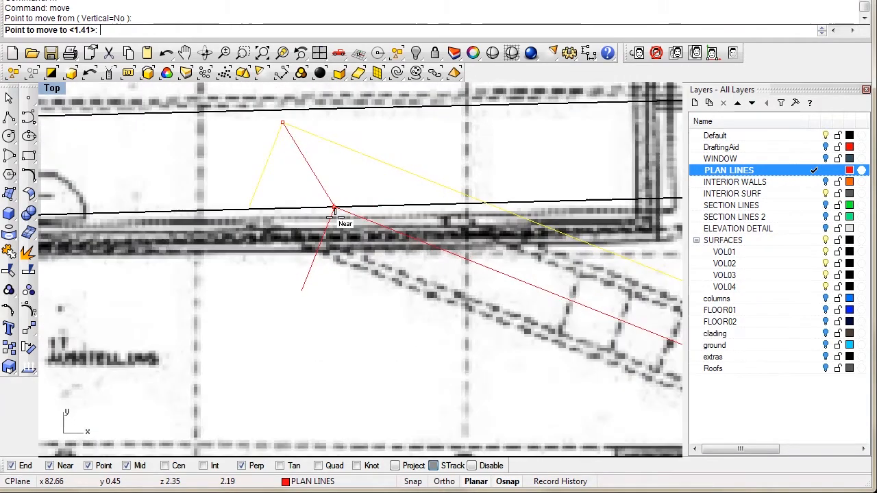
right_click_drag(357, 198, 284, 196)
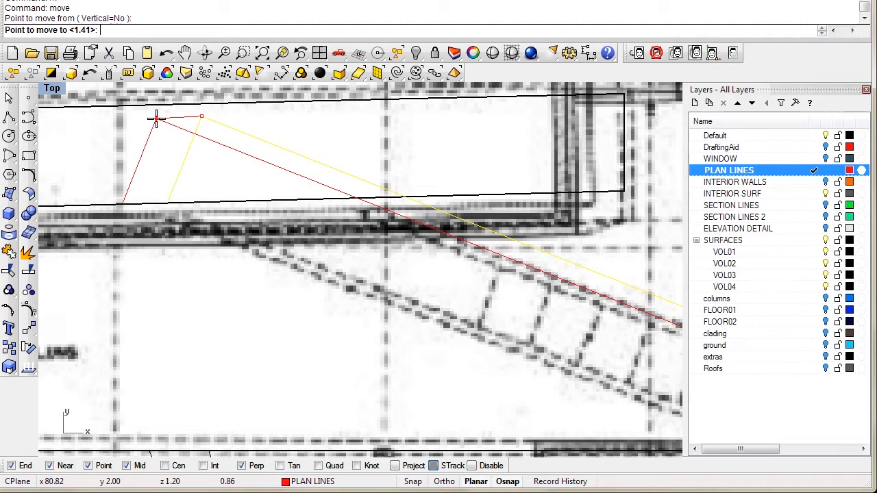
left_click(156, 119)
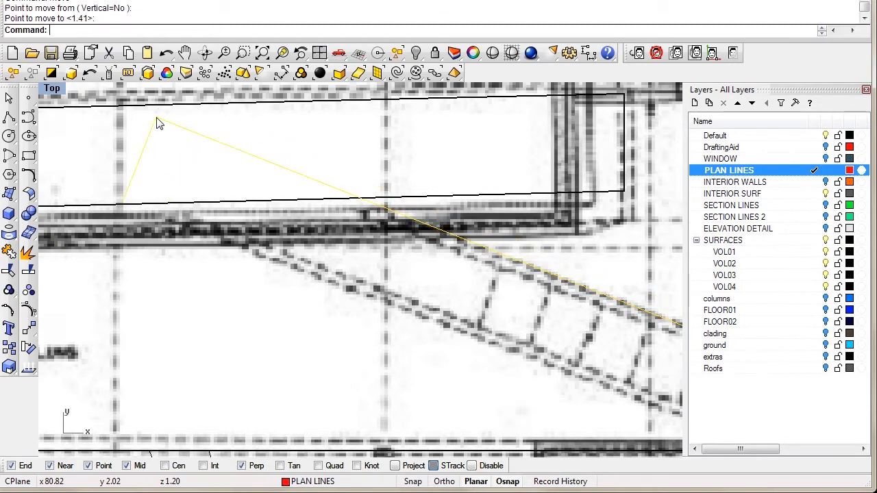
scroll(241, 228, "down", 3)
right_click_drag(375, 266, 414, 272)
scroll(504, 281, "up", 2)
key("Escape")
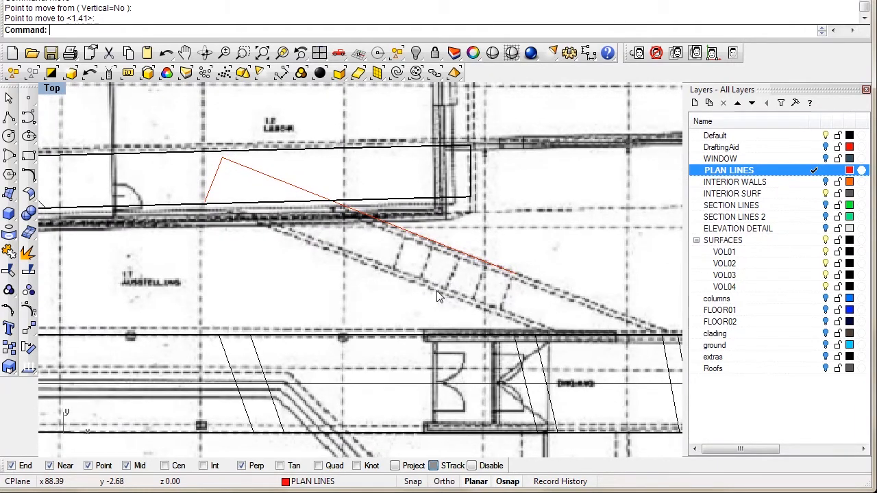
right_click_drag(449, 290, 371, 254)
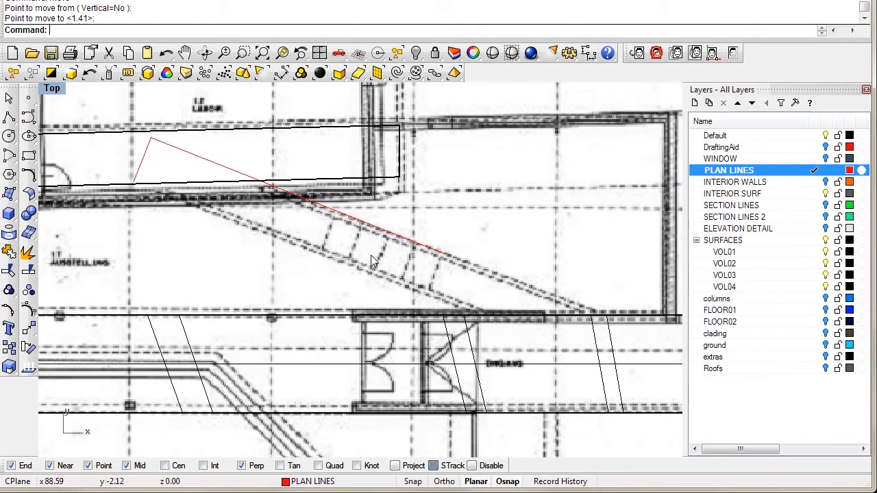
left_click(206, 160)
Step: Scale the long diagonal line from its start so it reaches the stair's lower end
key("Return")
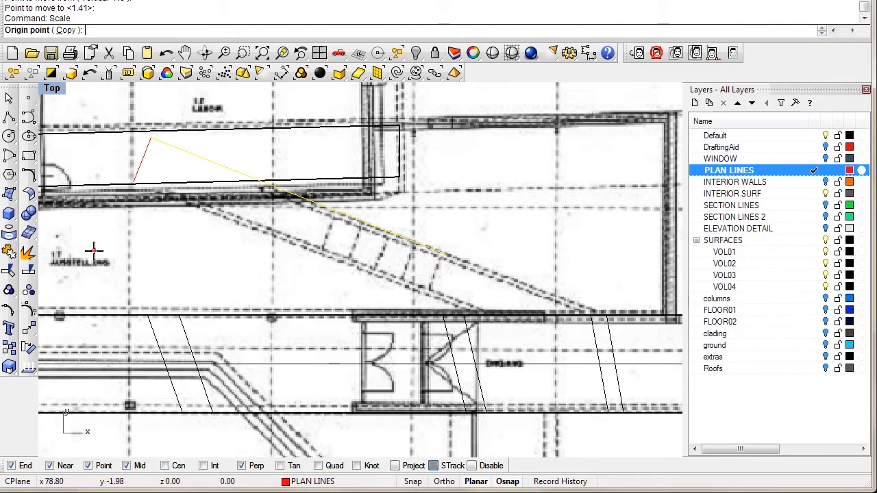
left_click(150, 138)
left_click(576, 303)
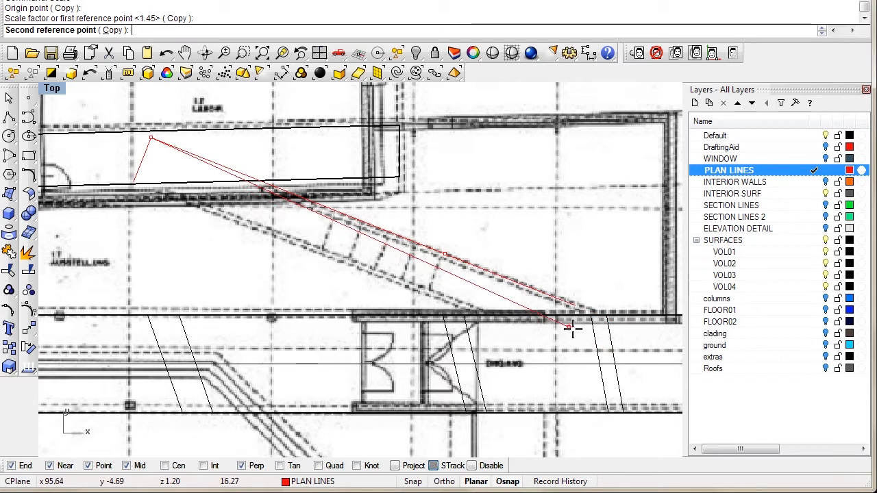
left_click(616, 347)
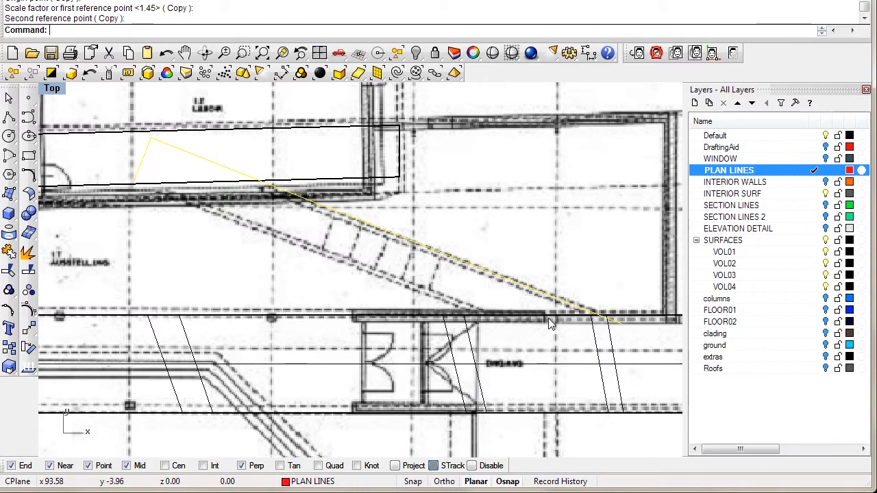
scroll(538, 306, "up", 3)
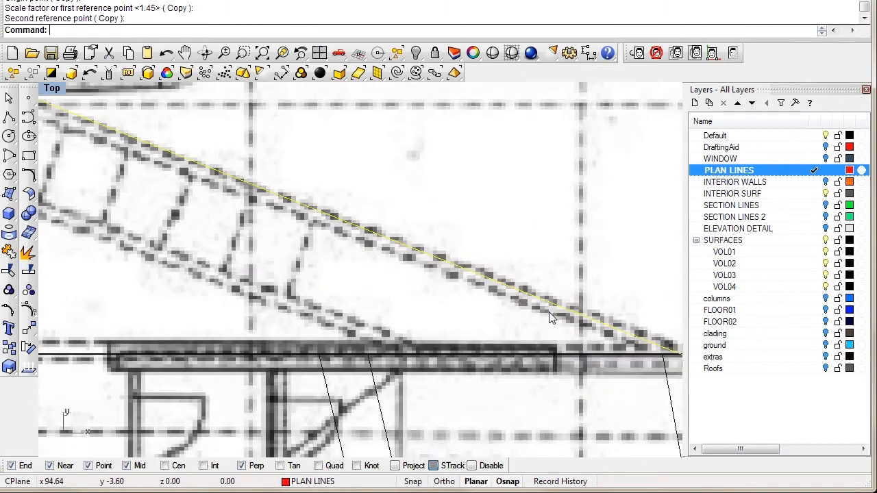
scroll(523, 300, "down", 2)
scroll(396, 274, "down", 2)
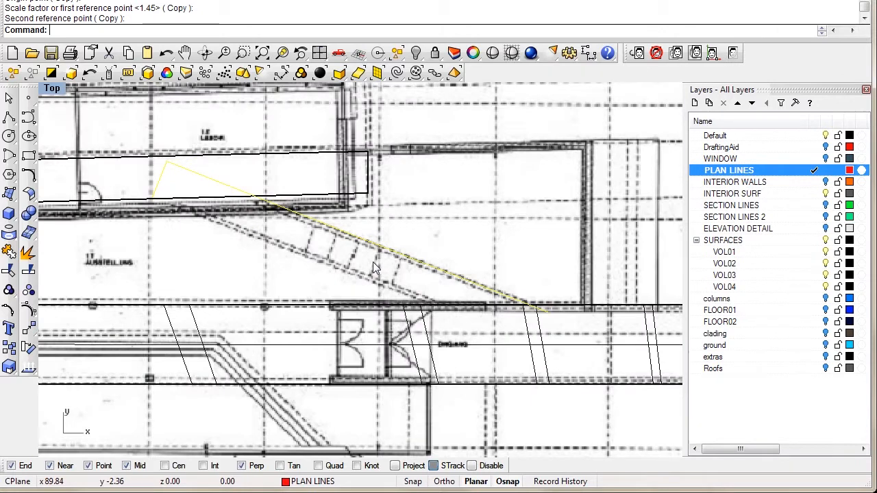
right_click_drag(391, 289, 409, 273)
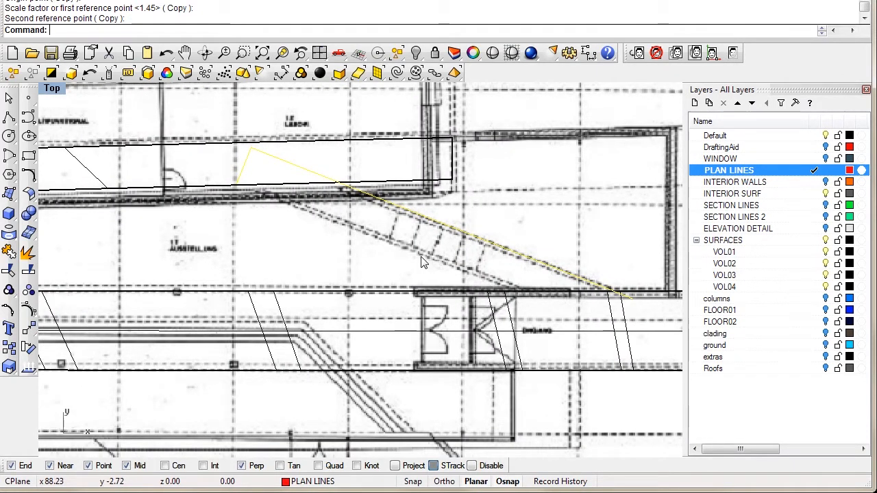
key("Escape")
Step: Turn on the polyline's control points and move one 0.86 units onto the wall line
left_click(424, 222)
left_click(28, 290)
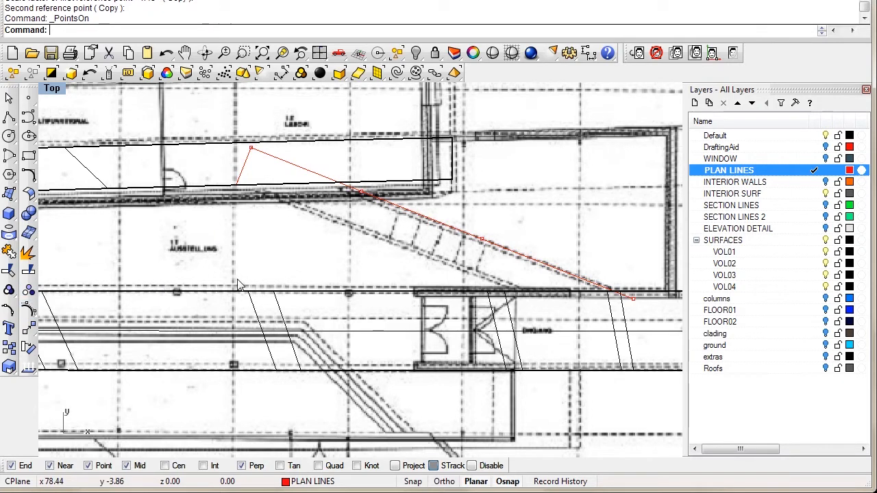
scroll(302, 197, "up", 3)
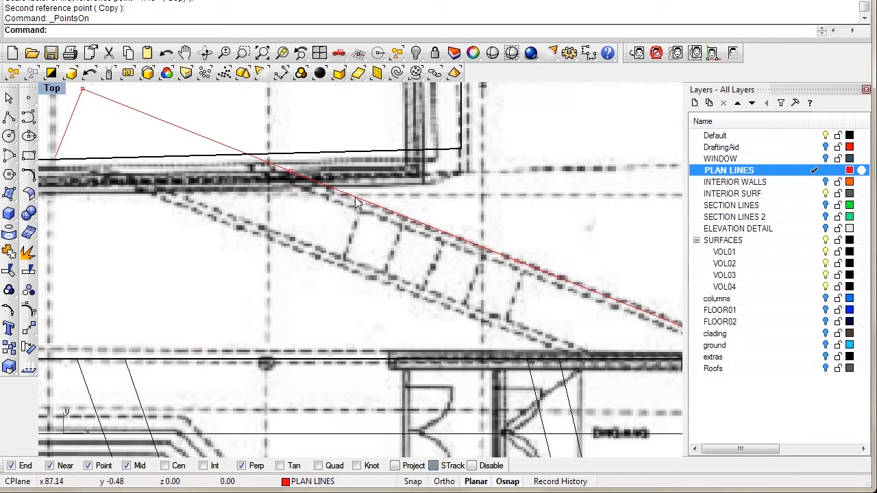
type("m")
key("Return")
left_click(290, 171)
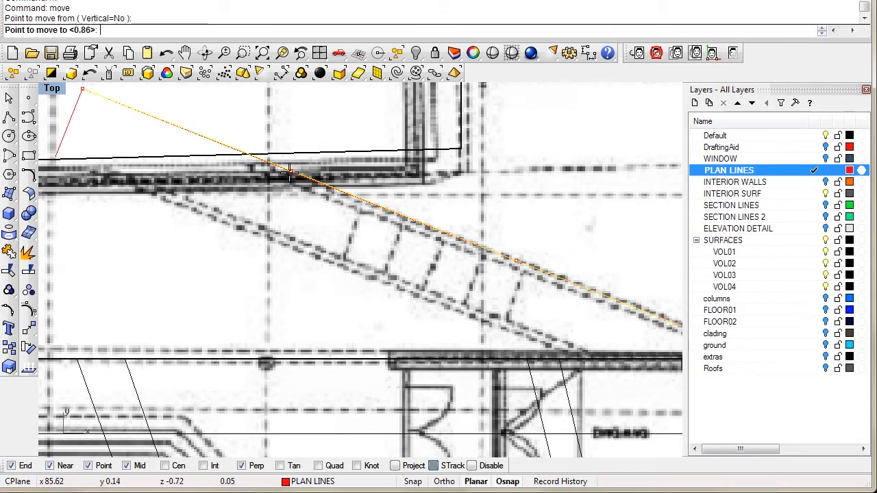
left_click(363, 199)
Step: Move the next control point 1.82 units onto the stair edge line
left_click(525, 271)
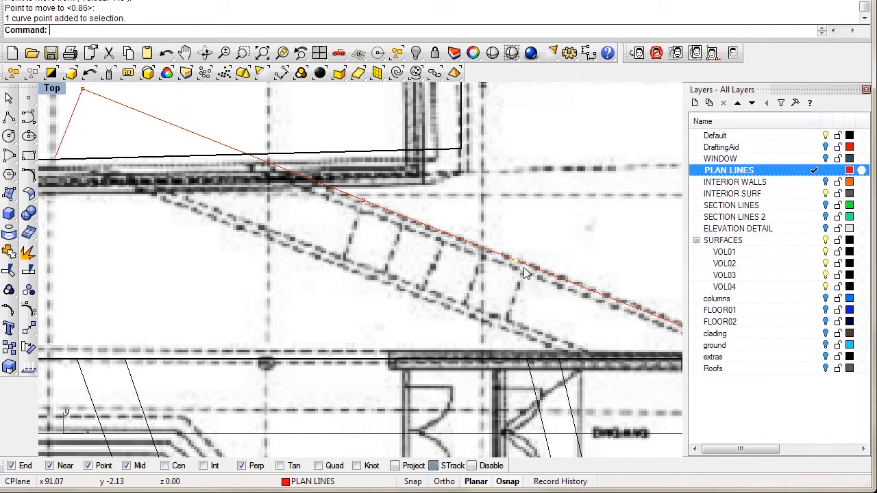
key("Return")
left_click(518, 261)
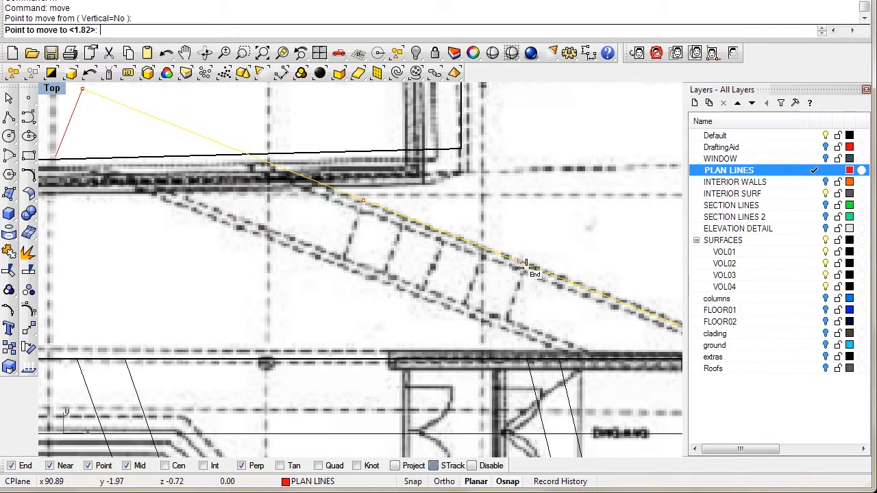
scroll(519, 261, "up", 6)
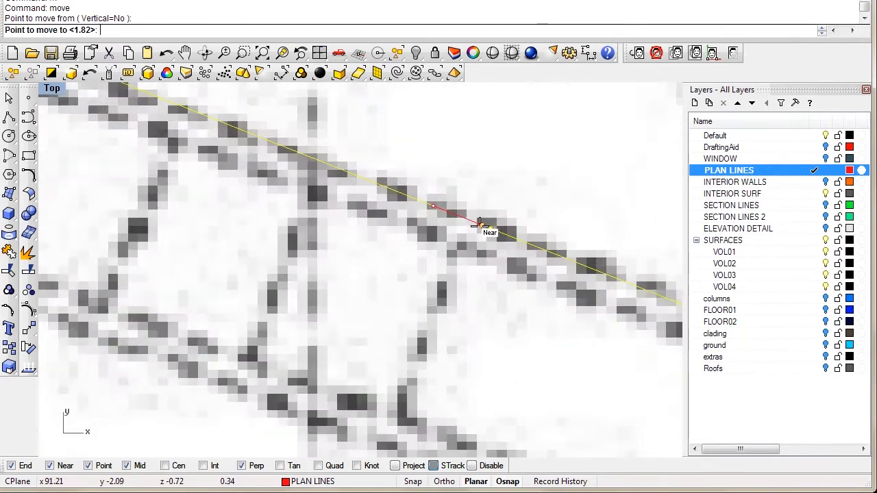
left_click(471, 219)
scroll(404, 264, "down", 6)
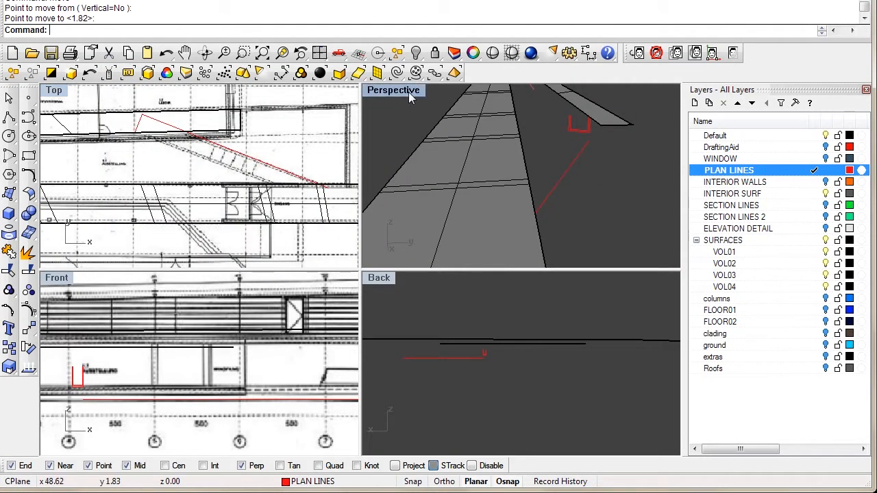
Step: Turn on the red walkway line's points and lift two of them vertically to a snapped end
double_click(408, 92)
right_click_drag(500, 276, 535, 237)
right_click_drag(435, 259, 503, 255)
left_click_drag(372, 358, 370, 354)
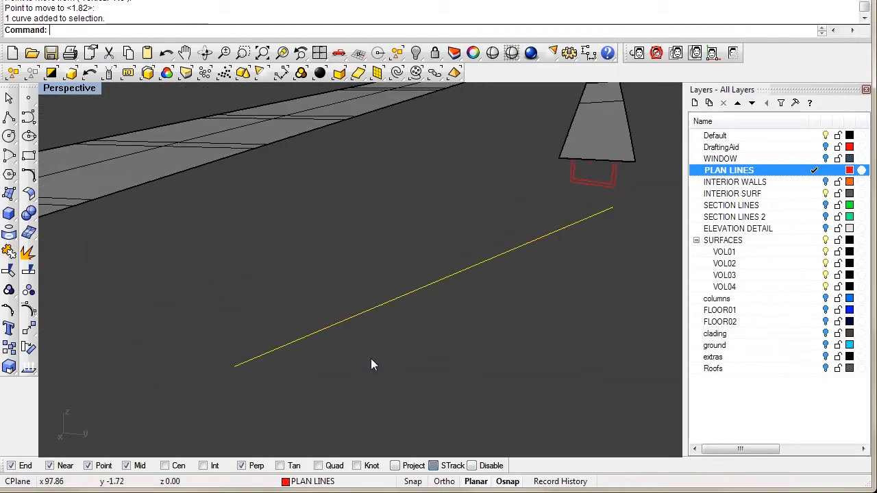
left_click(31, 312)
left_click_drag(180, 239, 466, 409)
right_click_drag(403, 359, 403, 324)
type("move")
key("Return")
type("v")
key("Return")
left_click(331, 315)
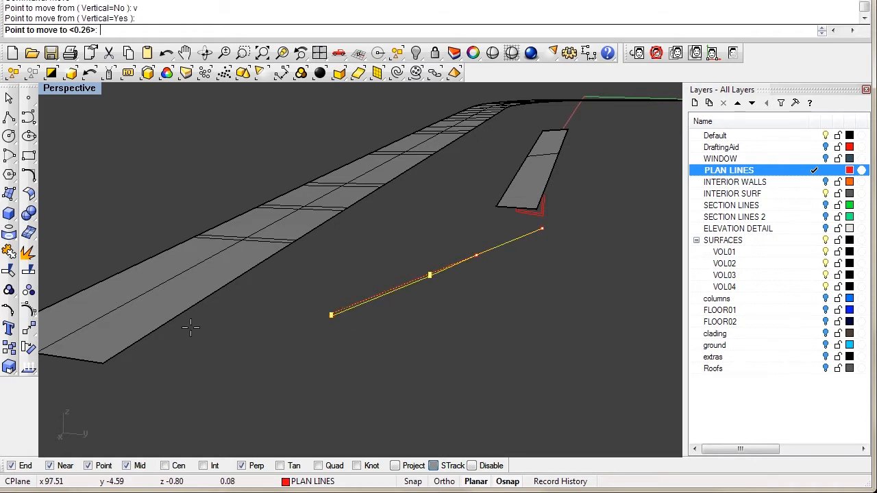
left_click(104, 362)
right_click_drag(172, 344, 249, 223)
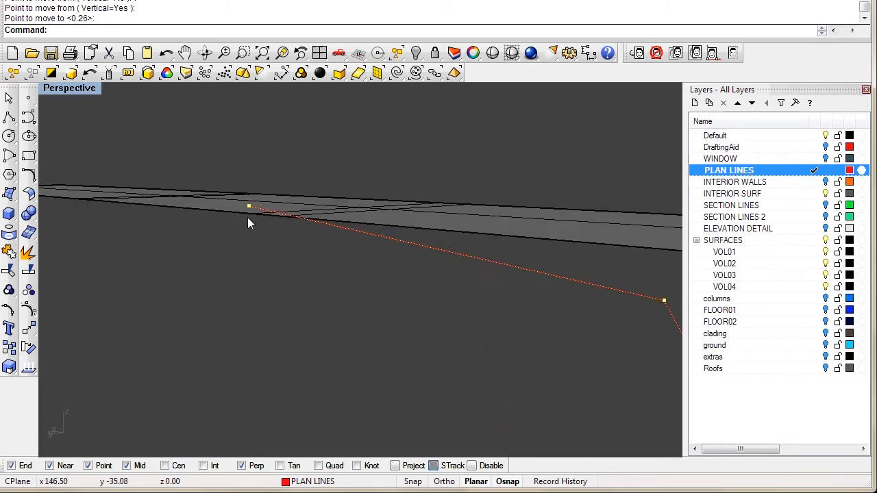
Step: Move the selected points vertically again to the snapped intersection height
type("m")
key("Return")
type("v")
key("Return")
left_click(249, 207)
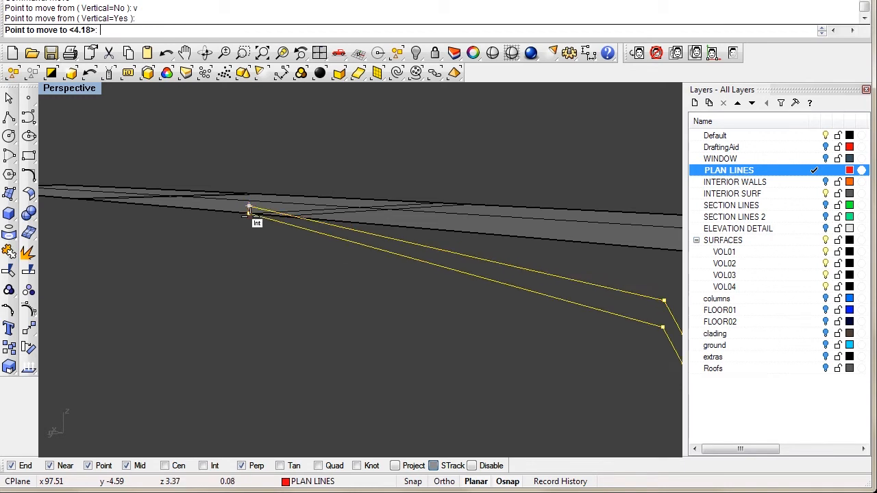
left_click(250, 218)
right_click_drag(249, 220, 290, 272)
scroll(168, 220, "up", 2)
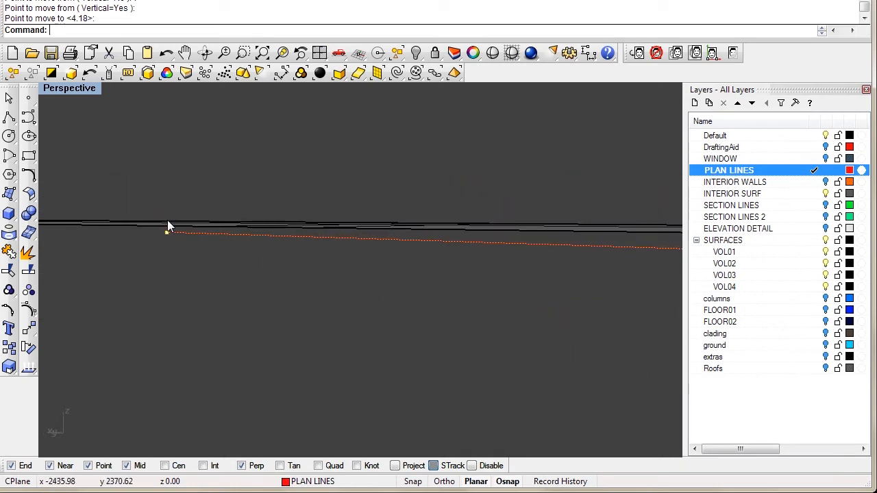
right_click_drag(176, 261, 103, 429)
Step: Disable Mid and Point osnaps, then move the line's end point vertically onto the slab edge
left_click(127, 467)
left_click(89, 467)
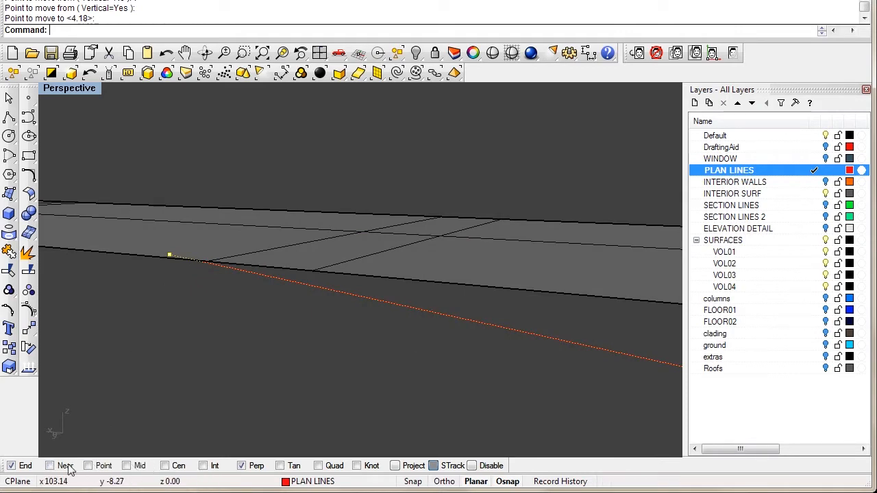
type("m")
key("Return")
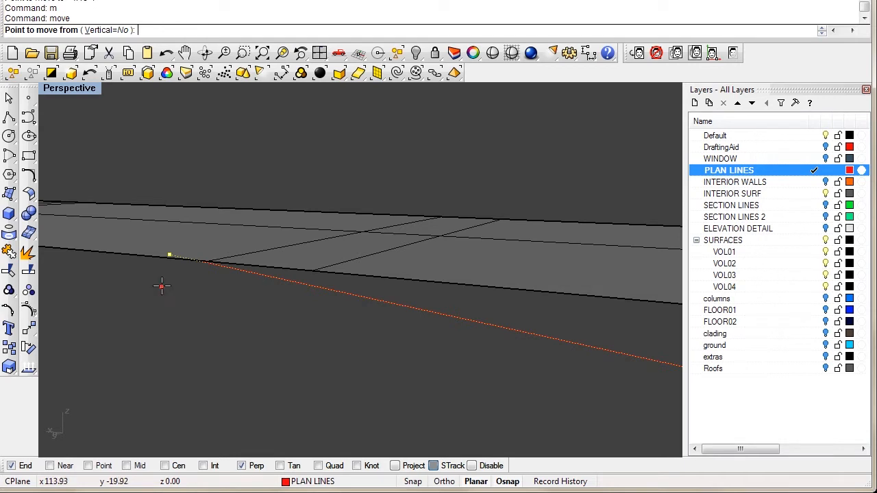
right_click_drag(162, 287, 166, 264)
left_click(179, 197)
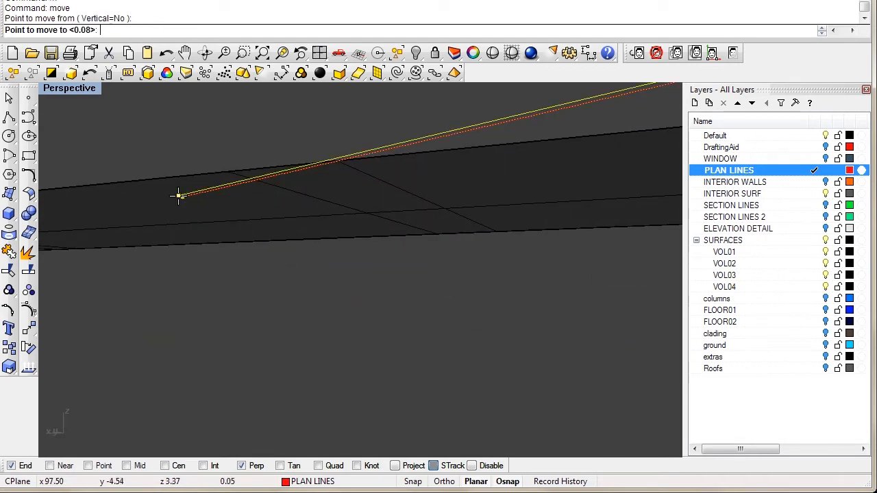
key("Escape")
type("m")
key("Return")
type("v")
key("Return")
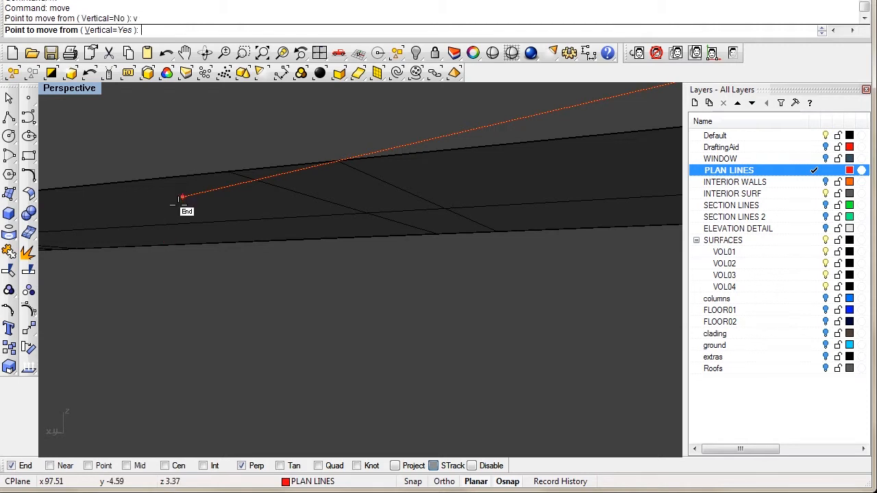
left_click(183, 196)
right_click_drag(181, 178, 188, 227)
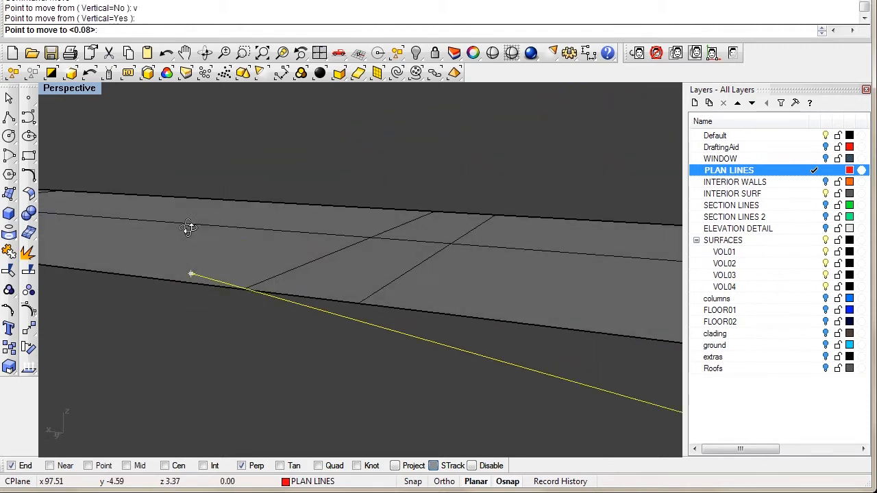
right_click_drag(194, 277, 333, 252)
left_click(245, 291)
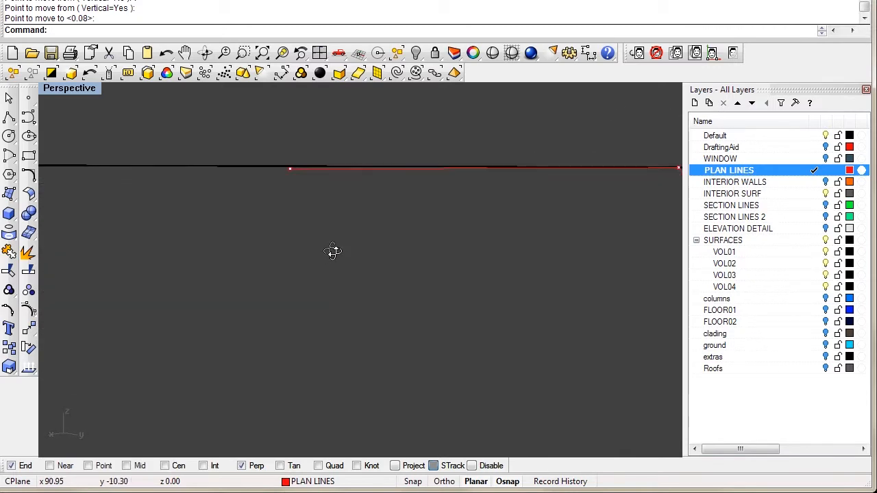
Step: Draw a short vertical line up from the walkway line's end in the back view
double_click(69, 87)
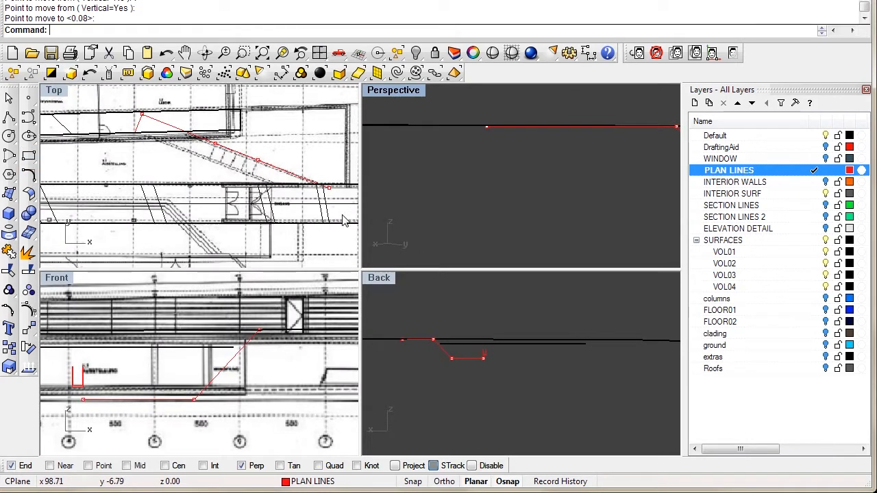
left_click(8, 118)
right_click_drag(509, 174, 516, 205)
scroll(460, 203, "up", 3)
right_click_drag(437, 201, 469, 144)
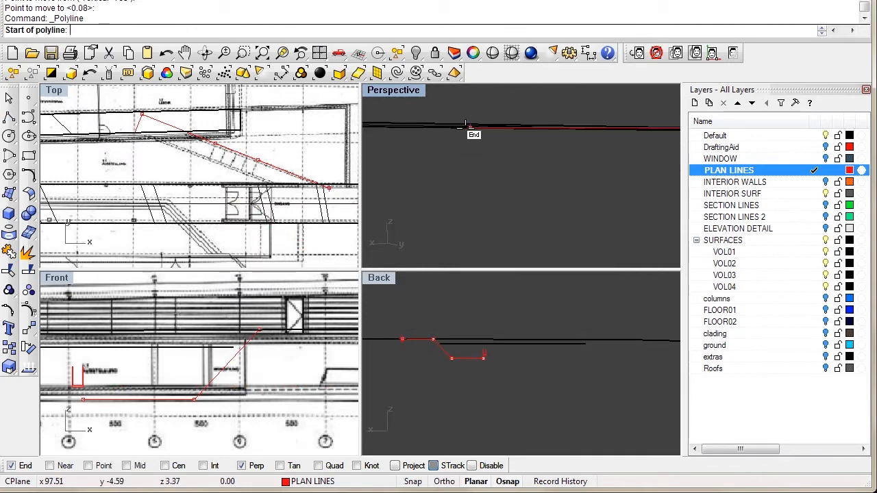
left_click(469, 126)
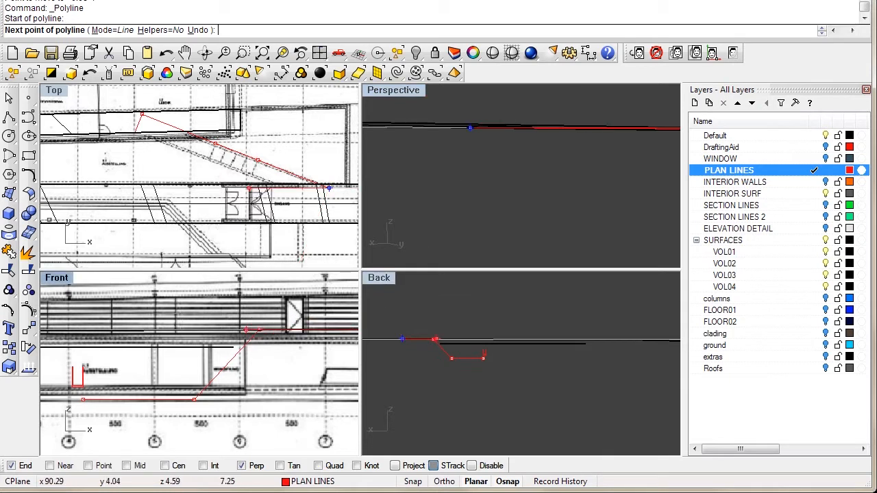
scroll(454, 302, "up", 4)
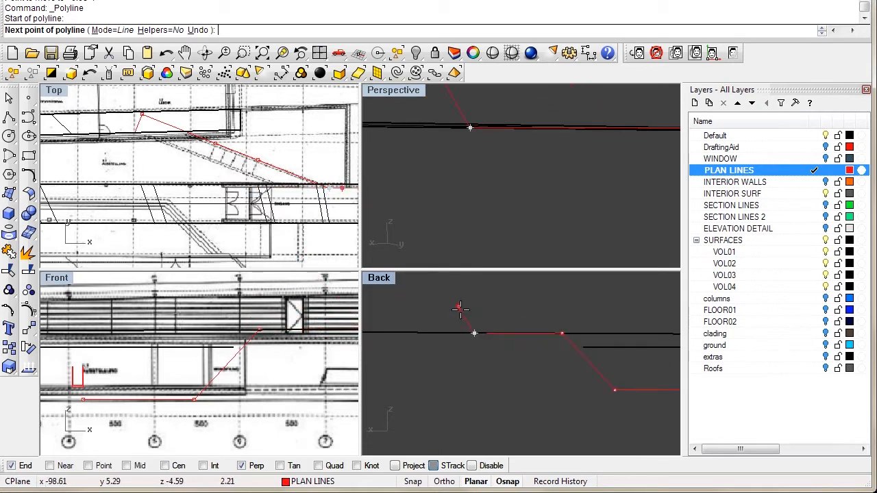
left_click(479, 324)
key("Return")
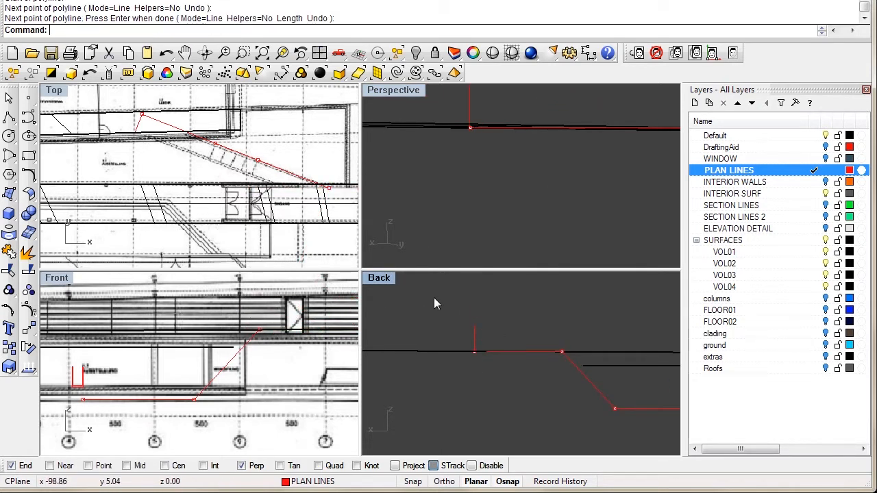
Step: Trim away the vertical line's upper part, using the plan lines as cutting edges
double_click(390, 91)
scroll(400, 253, "up", 6)
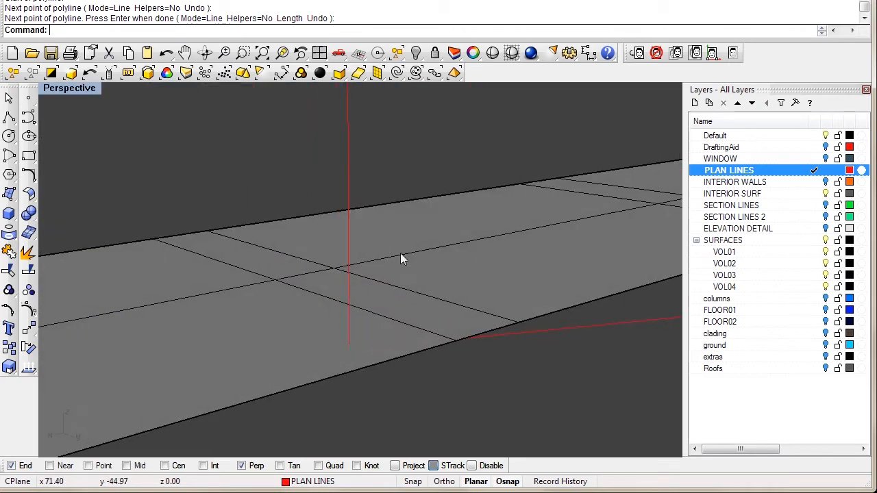
left_click(367, 218, "shift")
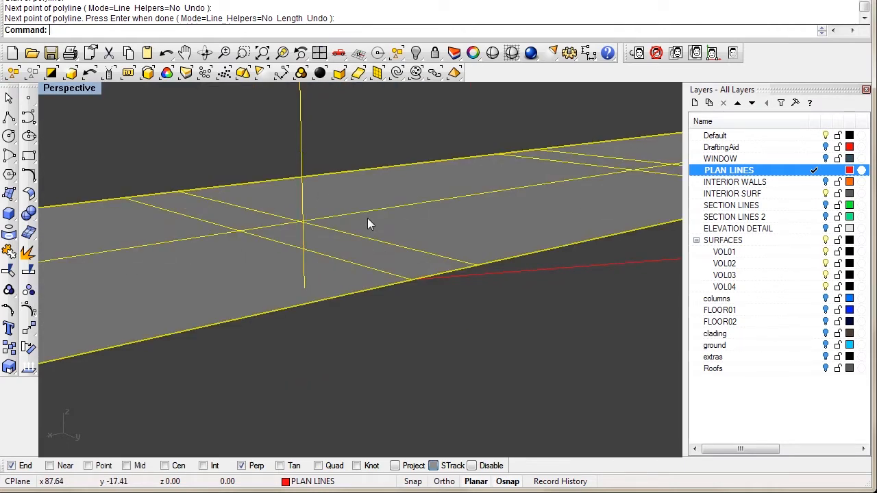
left_click(353, 157)
left_click(301, 146)
left_click(317, 137)
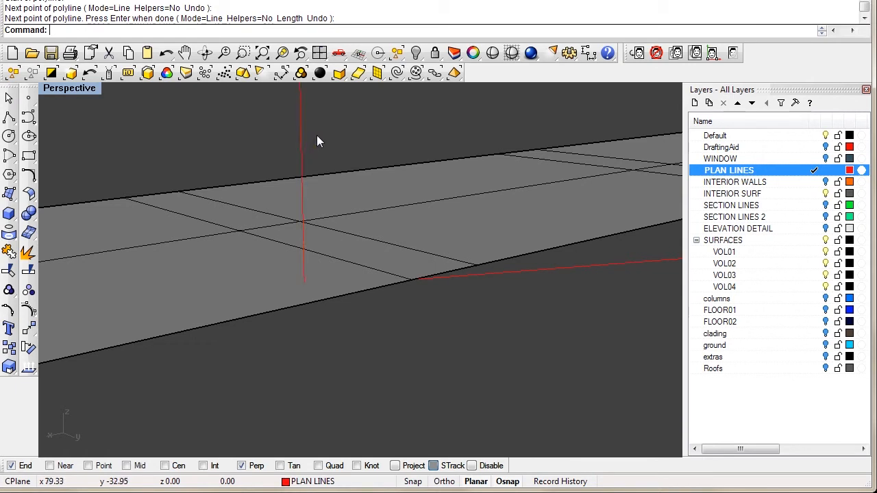
right_click_drag(318, 140, 281, 157)
right_click_drag(303, 229, 301, 232)
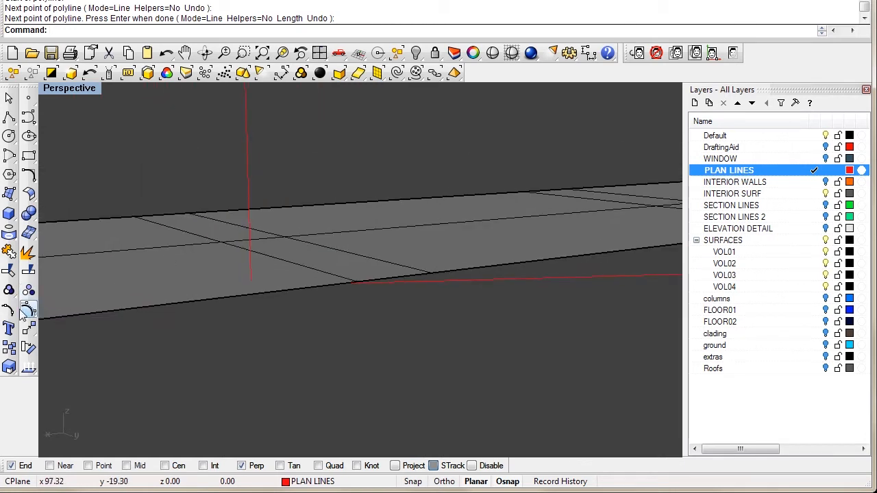
left_click(8, 272)
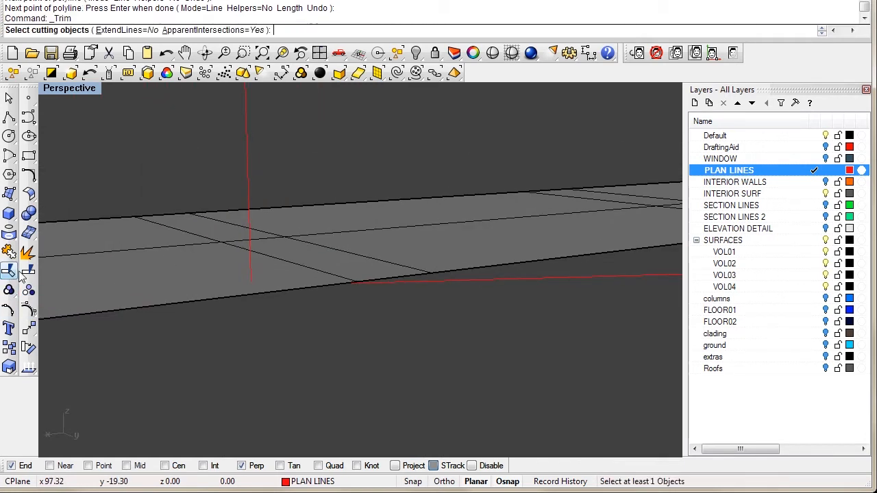
left_click(192, 228)
key("Return")
left_click(245, 156)
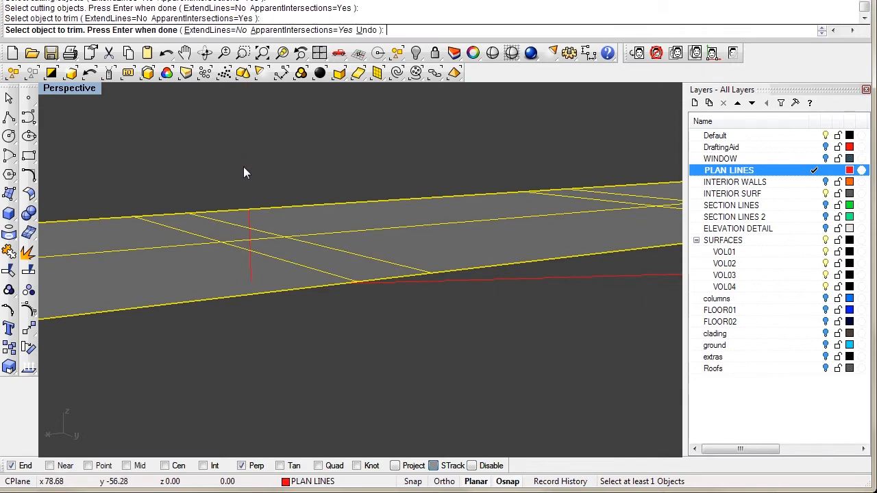
right_click_drag(214, 233, 270, 209)
Step: In the back view, trim off the red path line above the yellow cutter
double_click(77, 88)
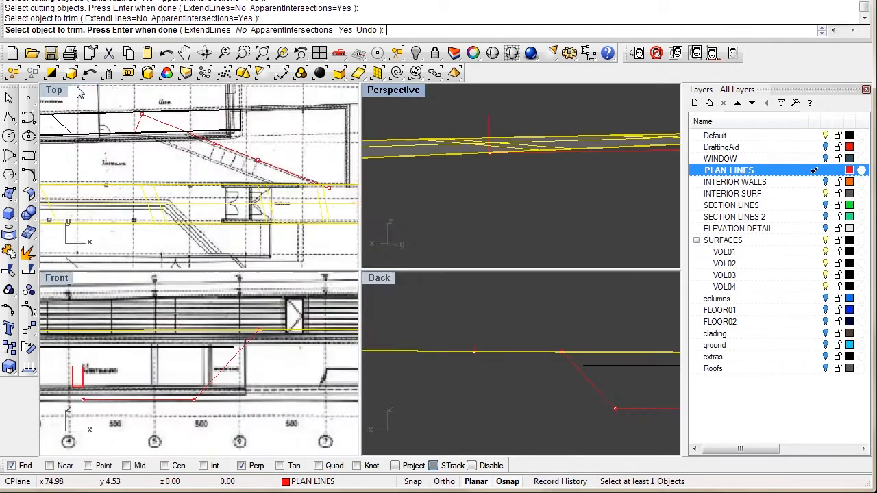
double_click(395, 283)
scroll(302, 240, "up", 5)
left_click(308, 260)
scroll(309, 276, "up", 3)
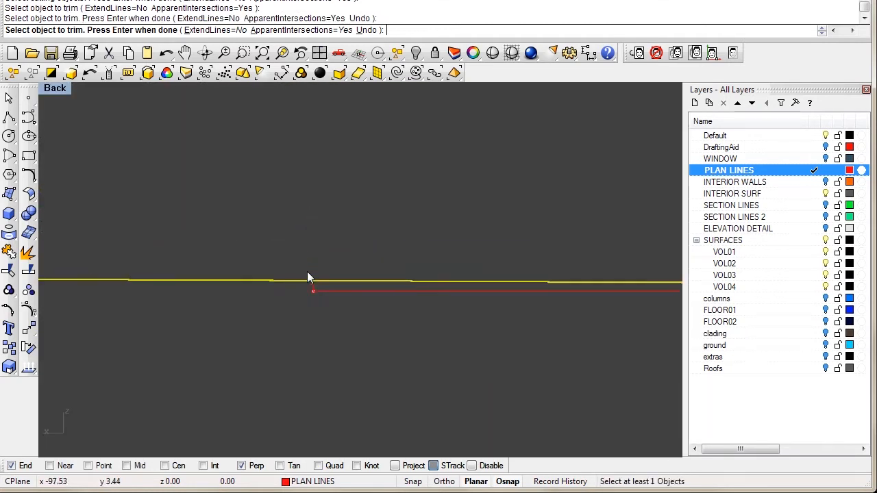
key("Return")
Step: Turn on the red path line's control points and select its end point
left_click(326, 275)
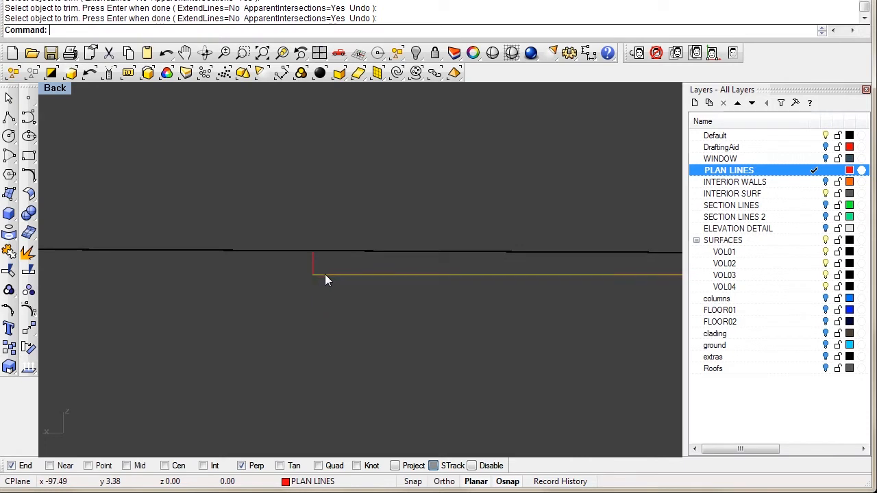
left_click(31, 314)
scroll(388, 309, "down", 5)
right_click_drag(388, 310, 130, 269)
scroll(257, 287, "down", 7)
right_click_drag(326, 289, 185, 284)
scroll(226, 284, "down", 6)
left_click_drag(459, 235, 514, 309)
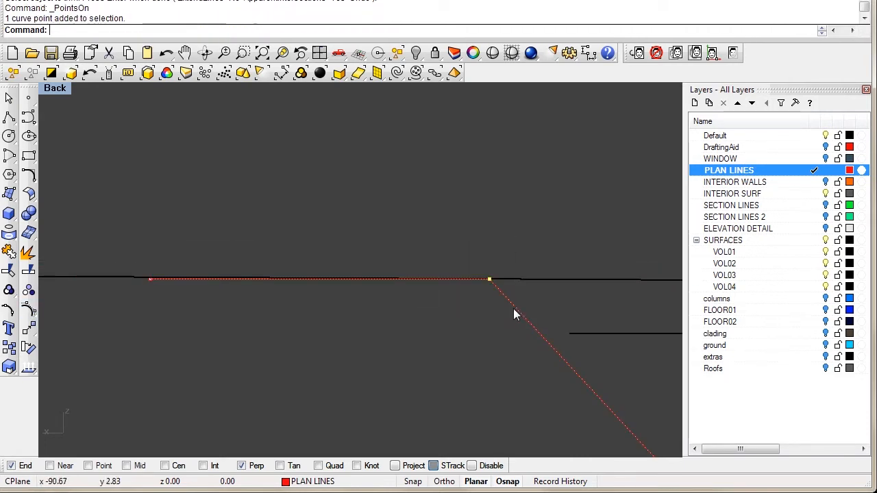
scroll(141, 290, "up", 10)
left_click_drag(155, 330, 155, 330)
scroll(140, 315, "up", 8)
scroll(247, 329, "down", 15)
right_click_drag(315, 323, 233, 291)
scroll(290, 313, "down", 5)
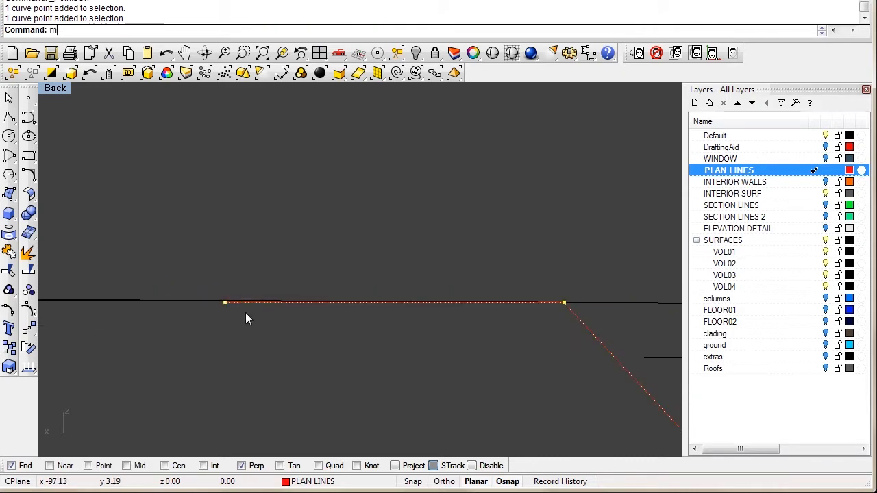
Step: Move the red line's end point 0.08 onto the black floor line
key("Return")
scroll(226, 294, "up", 5)
left_click(222, 277)
left_click(226, 224)
Step: Delete the stray short vertical red curve
scroll(281, 269, "down", 5)
scroll(186, 235, "down", 2)
scroll(211, 221, "up", 5)
left_click_drag(203, 199, 204, 200)
key("Delete")
double_click(57, 87)
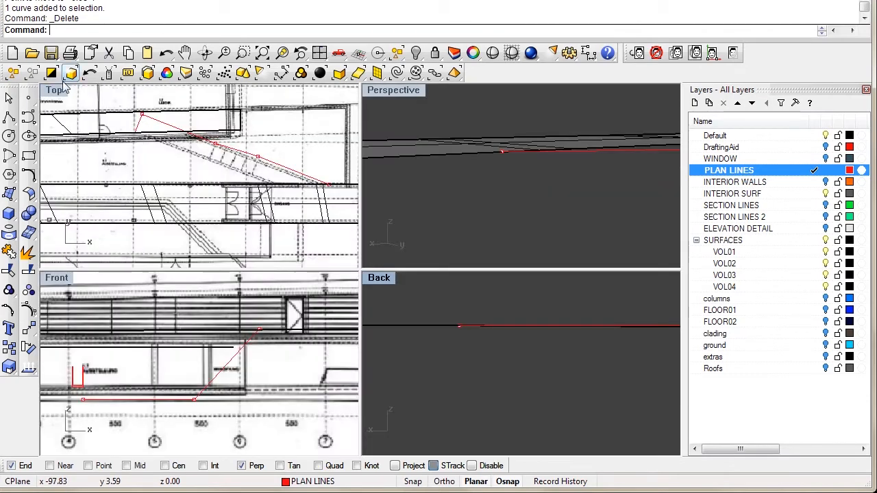
Step: Raise the red path's two lower control points vertically to slab level
double_click(392, 89)
right_click_drag(424, 237, 316, 307)
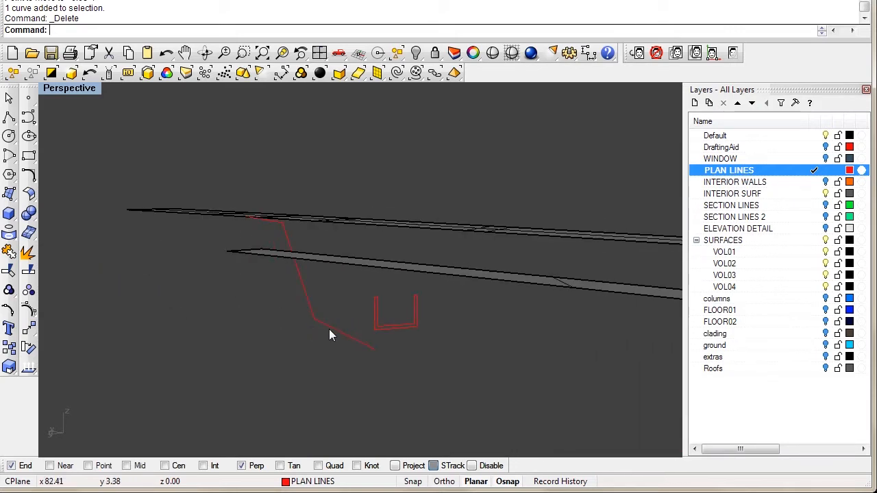
left_click(311, 327)
left_click(28, 310)
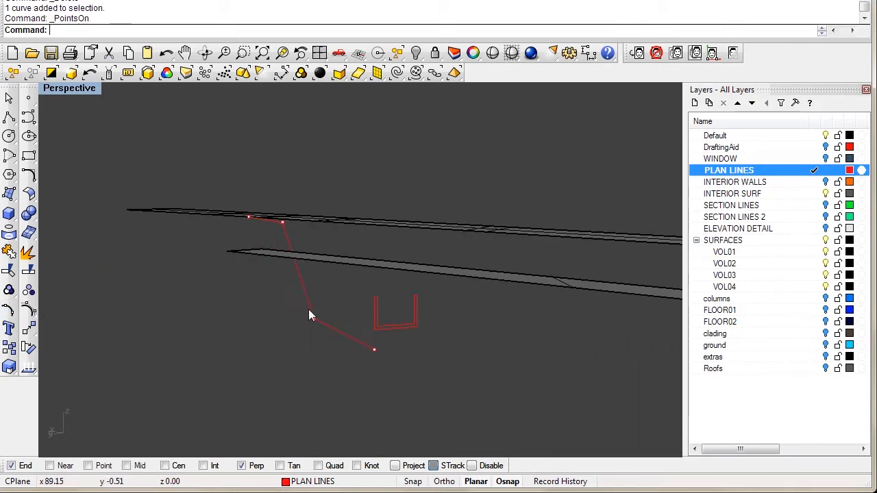
left_click_drag(384, 377, 384, 374)
scroll(348, 350, "up", 5)
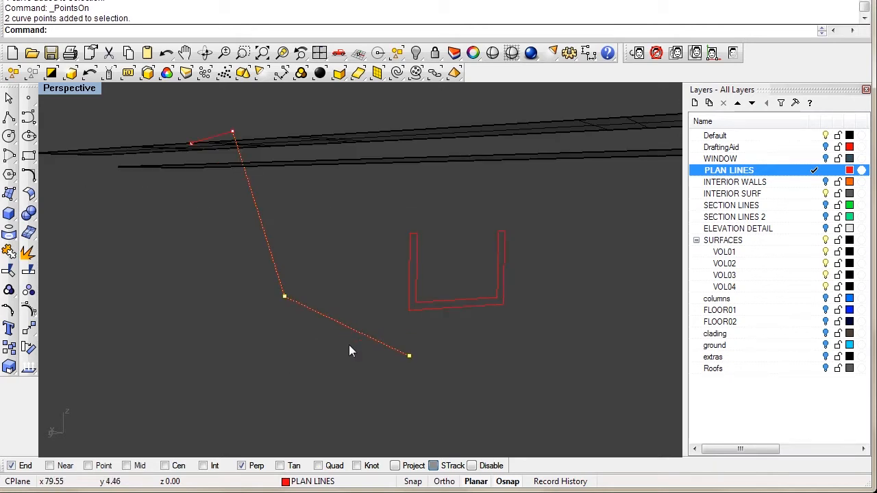
type("m")
key("Return")
scroll(313, 336, "up", 3)
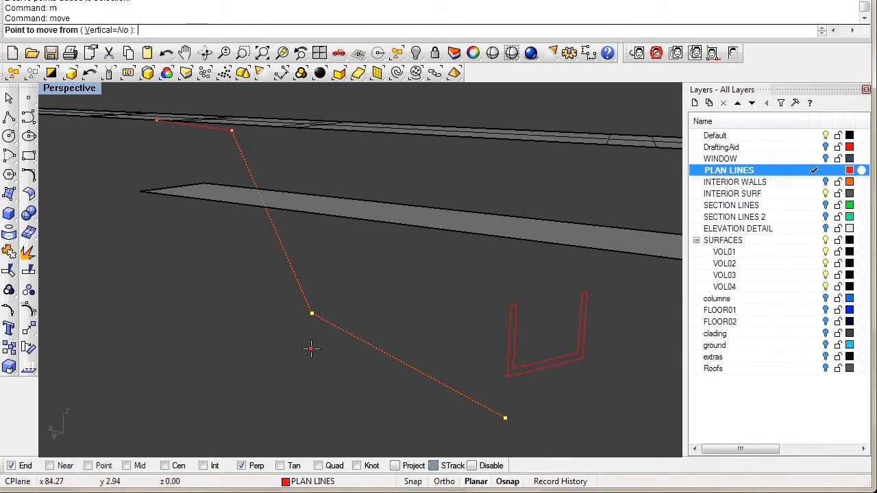
type("v")
key("Return")
left_click(505, 417)
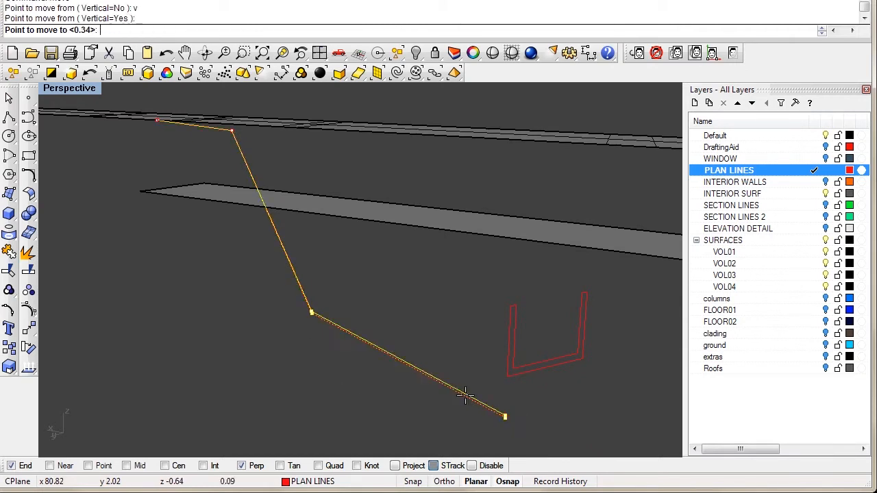
left_click(209, 183)
right_click_drag(393, 210, 405, 201)
scroll(406, 202, "down", 8)
right_click_drag(483, 223, 405, 242)
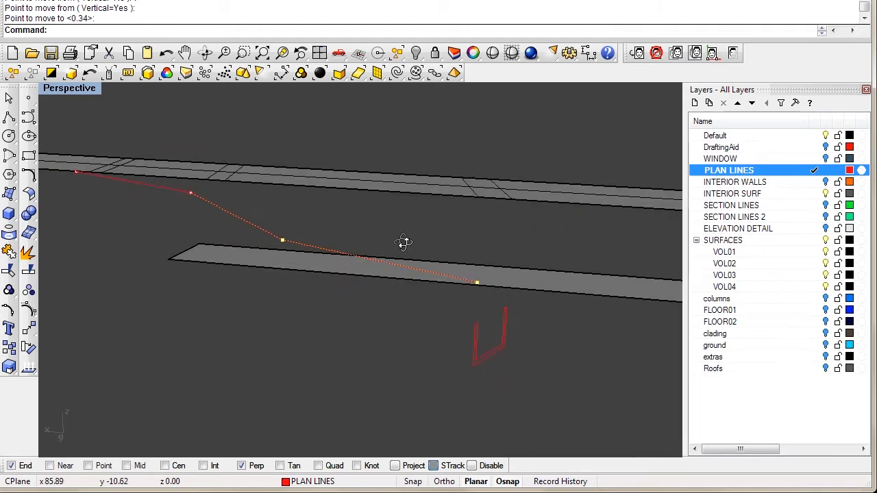
Step: Move the U profile 3.07 units from its corner to the path's lower end
left_click(474, 364)
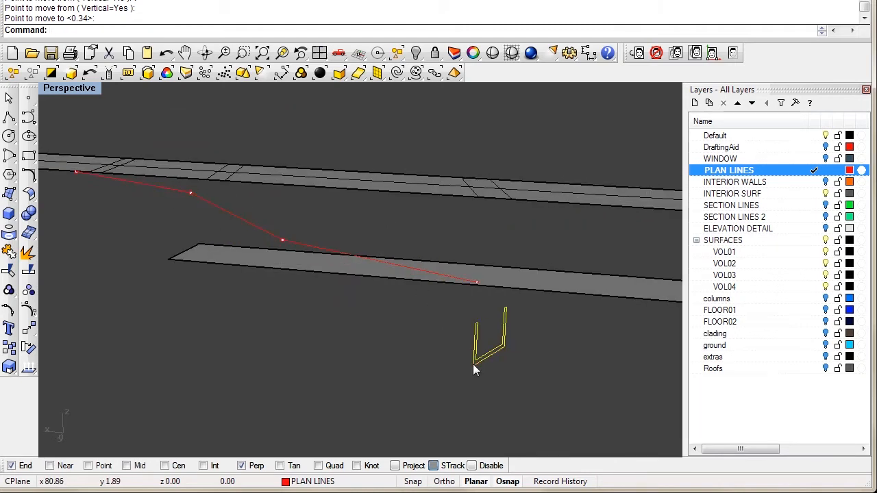
type("m")
key("Return")
scroll(472, 365, "up", 3)
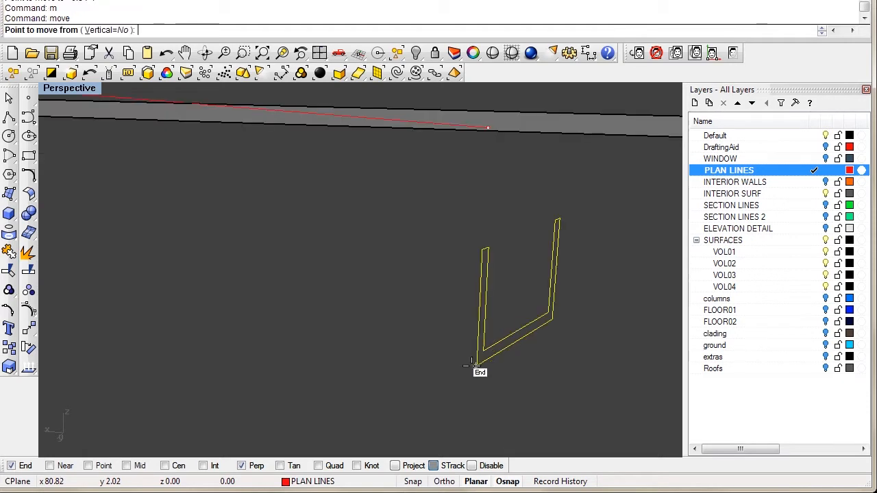
left_click(474, 367)
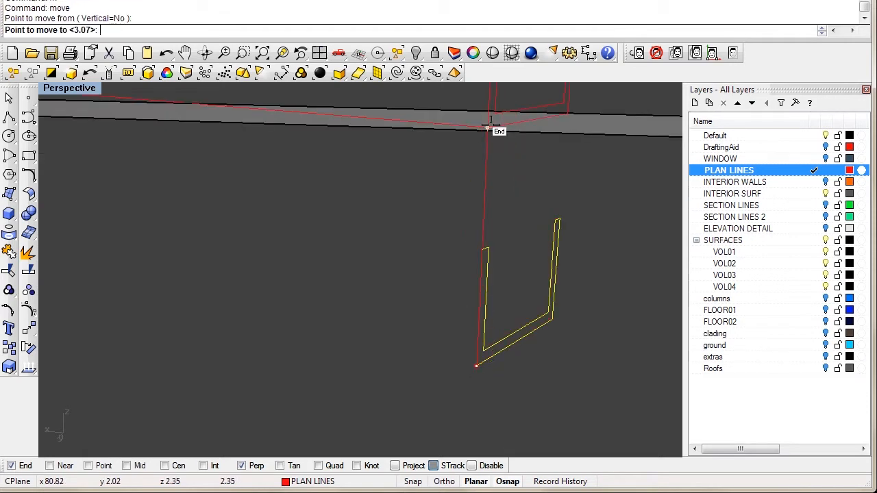
left_click(490, 130)
right_click_drag(490, 131, 290, 224)
Step: In the maximized Top view, draw a polyline from the red line's end to another end point
double_click(85, 94)
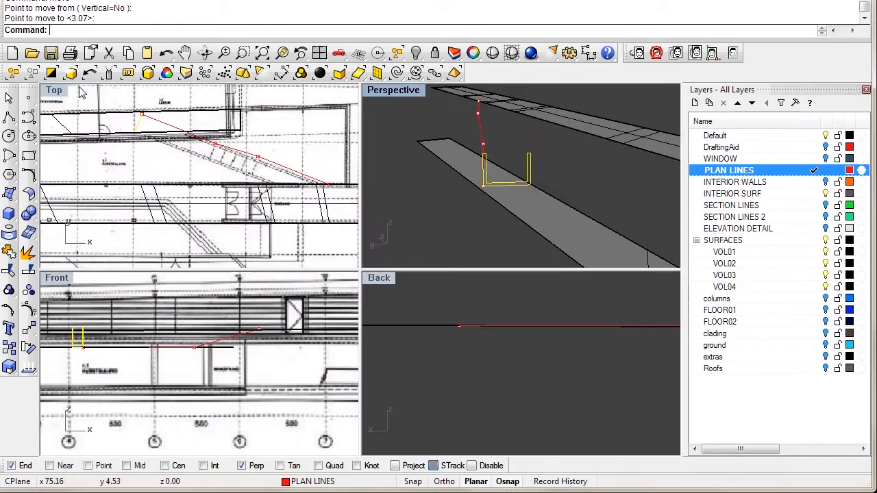
double_click(54, 90)
right_click_drag(294, 162, 165, 107)
scroll(349, 200, "up", 2)
right_click_drag(336, 196, 355, 251)
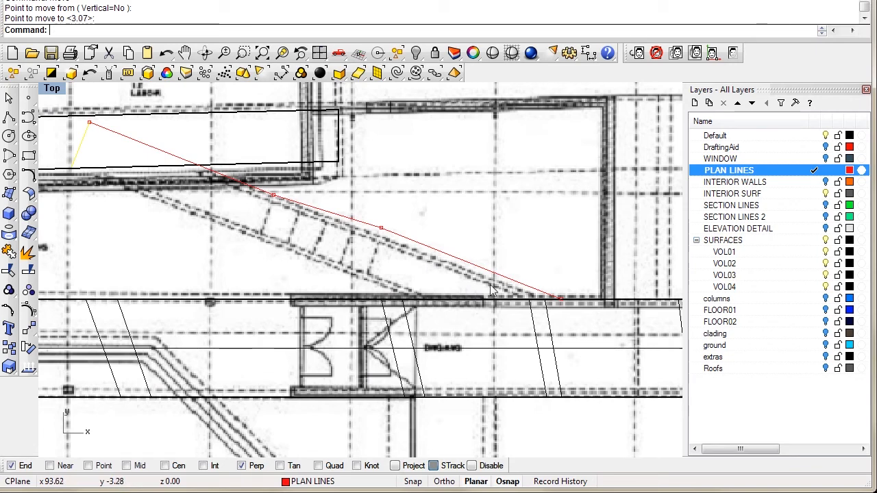
scroll(500, 305, "up", 4)
scroll(316, 248, "down", 5)
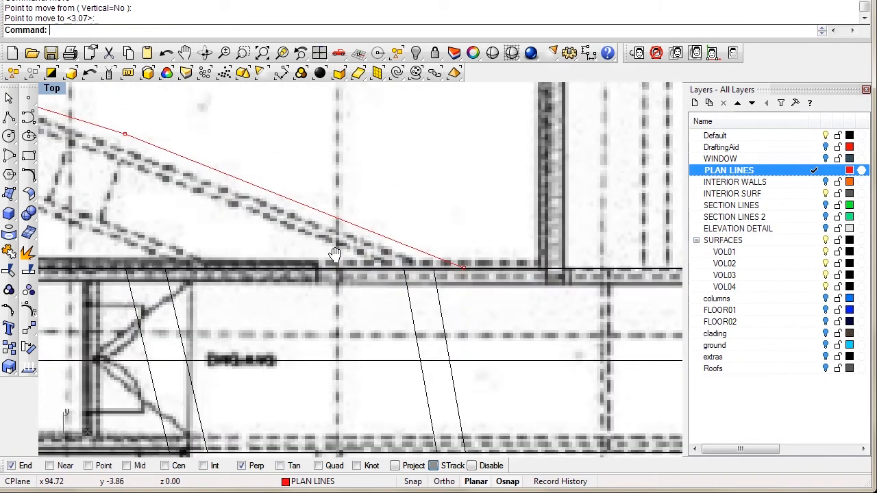
scroll(312, 237, "down", 4)
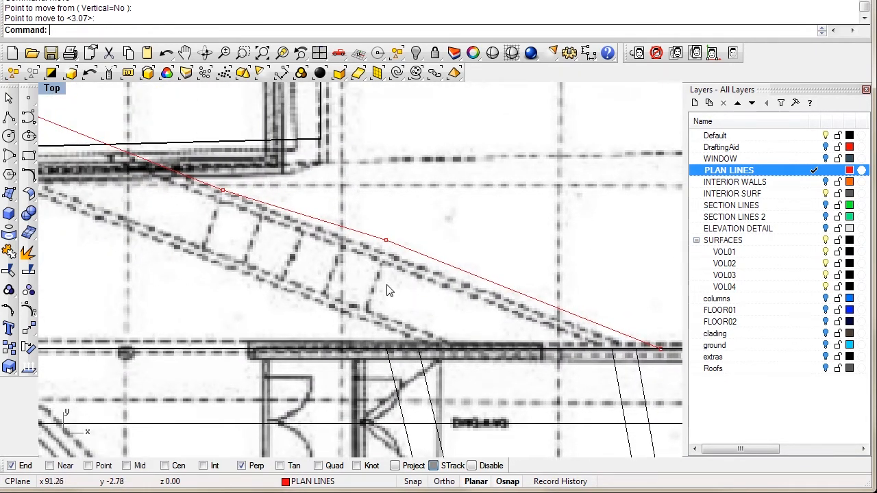
right_click_drag(417, 292, 350, 213)
scroll(381, 257, "up", 2)
scroll(470, 255, "up", 2)
scroll(207, 148, "down", 4)
scroll(373, 209, "up", 2)
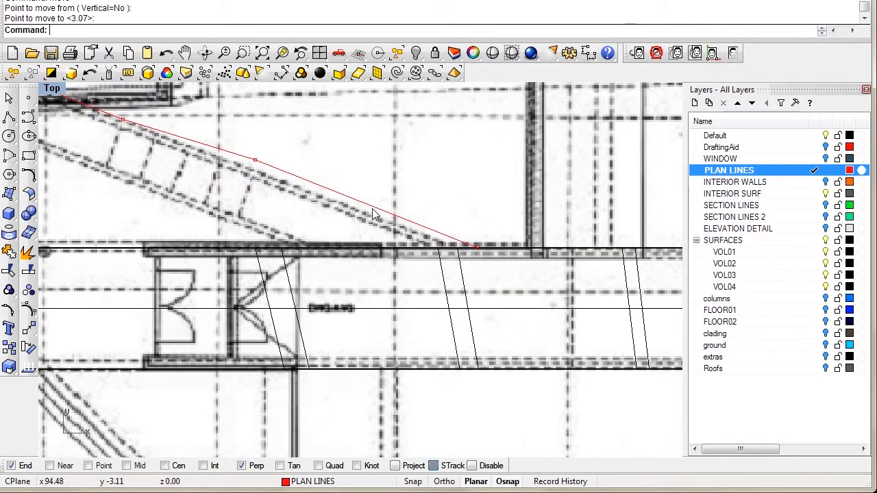
right_click_drag(59, 94, 215, 193)
left_click(9, 118)
right_click_drag(111, 142, 142, 153)
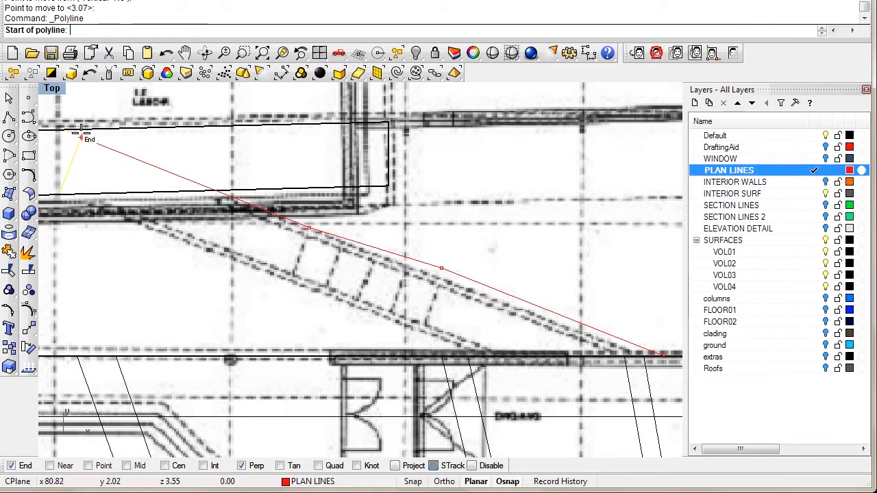
left_click(82, 138)
left_click(311, 229)
right_click(398, 297)
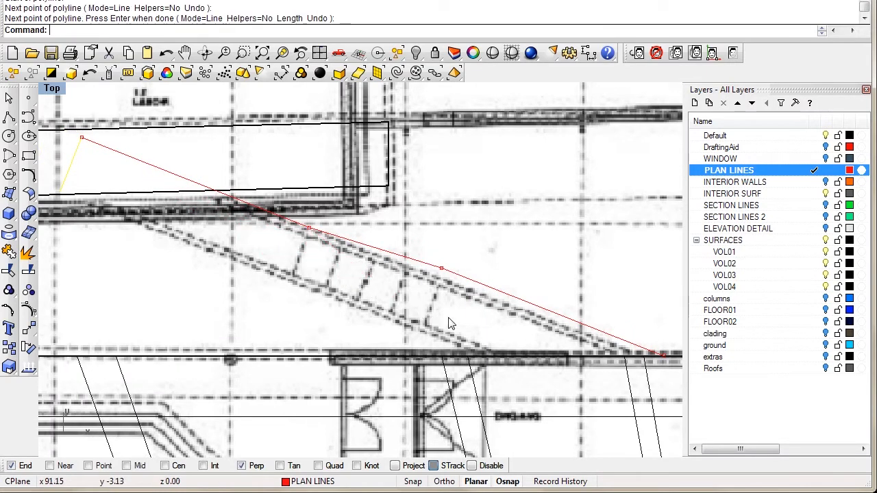
Step: Draw a diagonal line from upper right to lower left and hide the background plan
right_click_drag(525, 330, 376, 219)
scroll(377, 221, "down", 2)
right_click(465, 233)
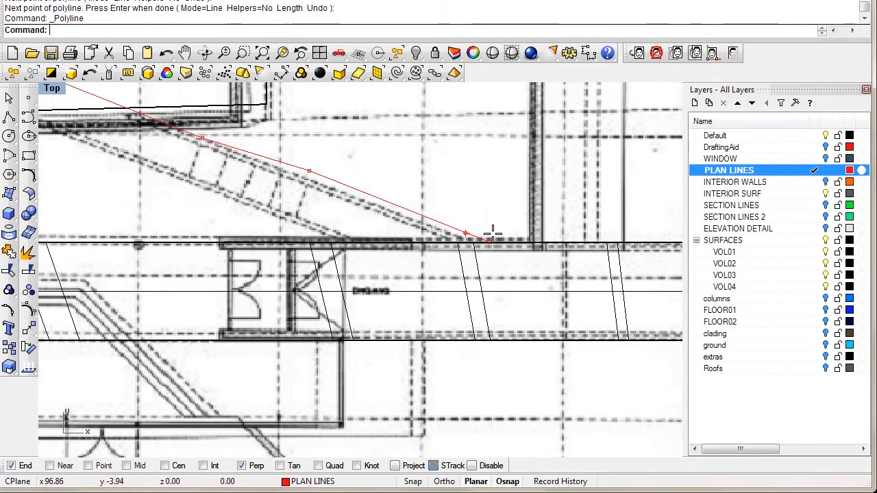
left_click(665, 180)
left_click(465, 435)
right_click(464, 435)
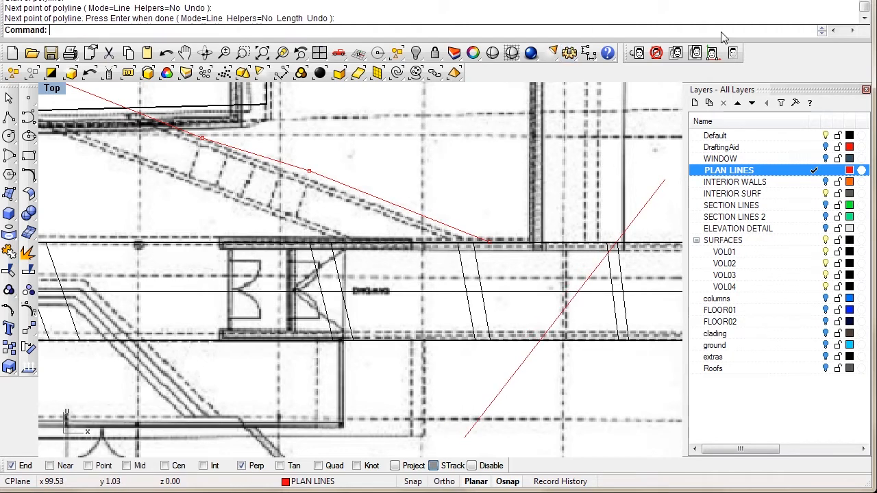
left_click(733, 53)
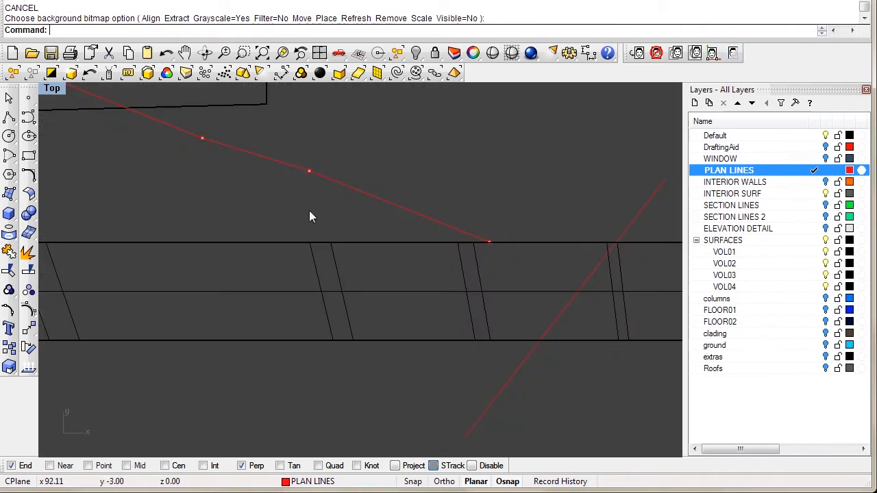
right_click_drag(164, 180, 185, 203)
Step: Extend the straight red path line to the diagonal line and upper segment boundaries
type("t")
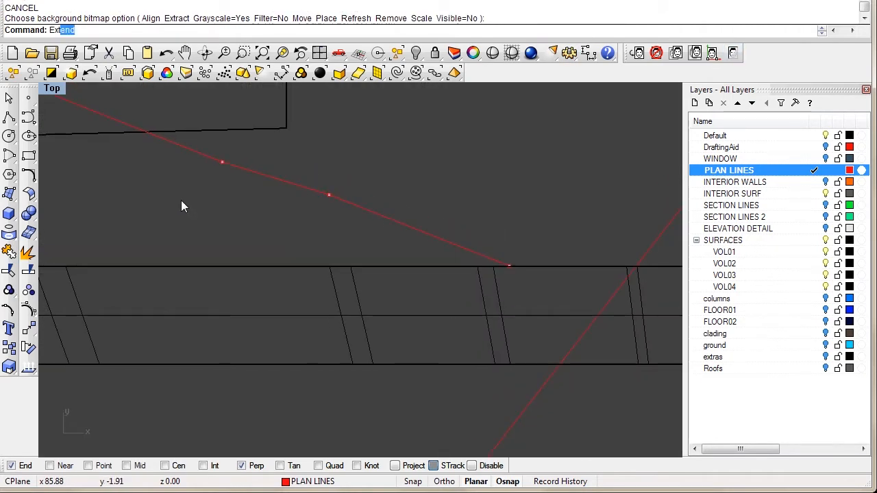
key("Return")
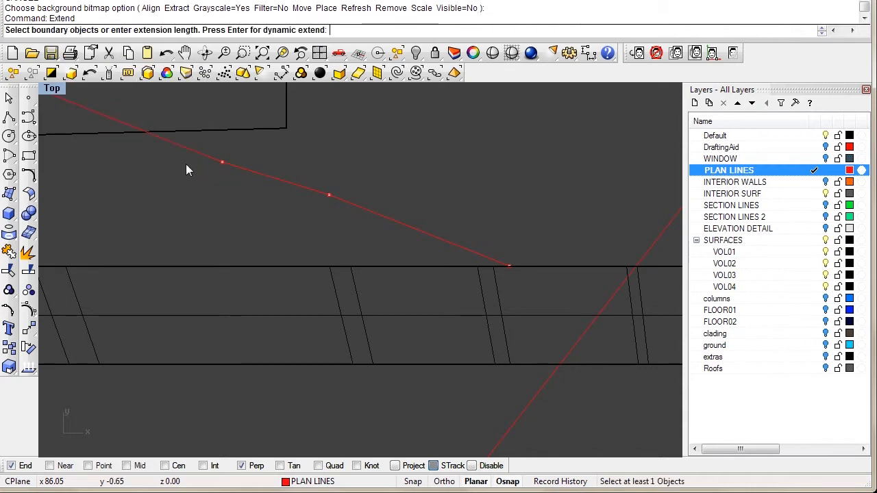
left_click(574, 355)
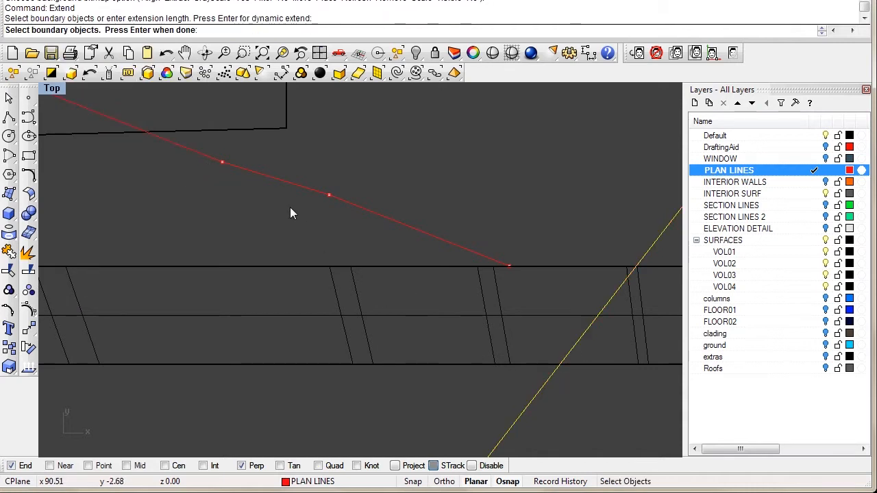
left_click(204, 153)
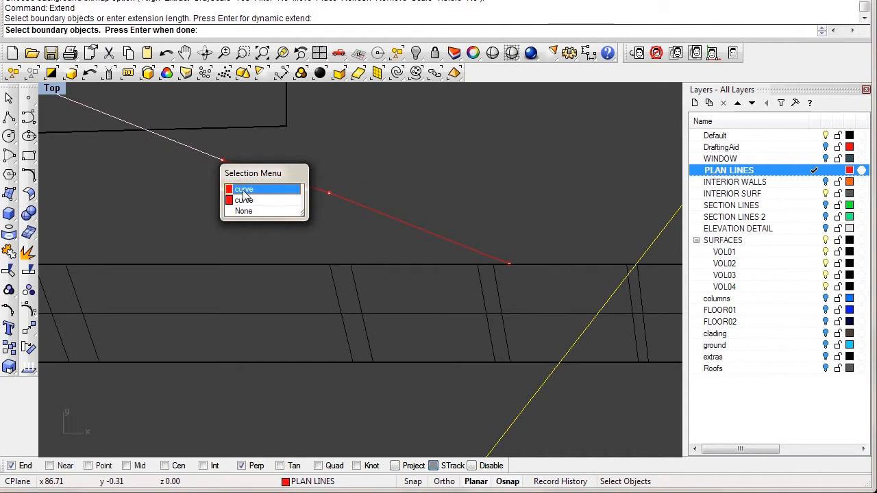
left_click(244, 190)
key("Return")
left_click(198, 153)
left_click(238, 190)
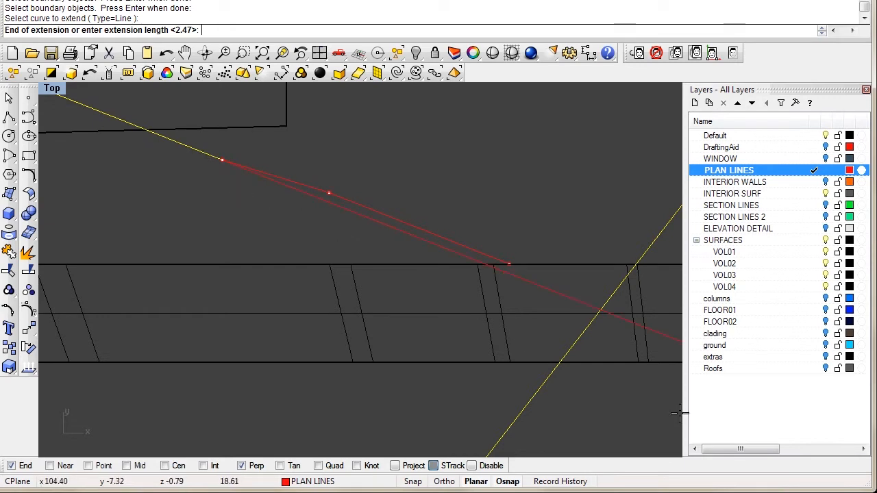
left_click(625, 391)
key("Return")
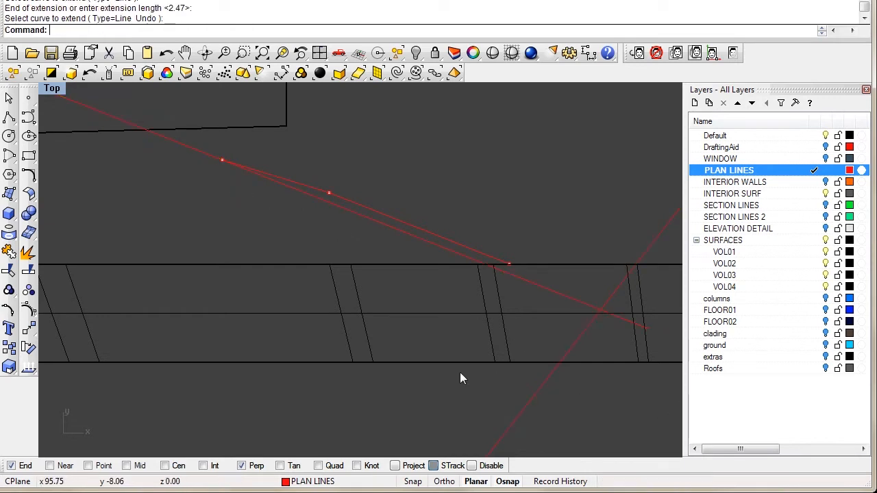
Step: Select two of the path's control points and start moving them from the curve end
left_click(396, 216)
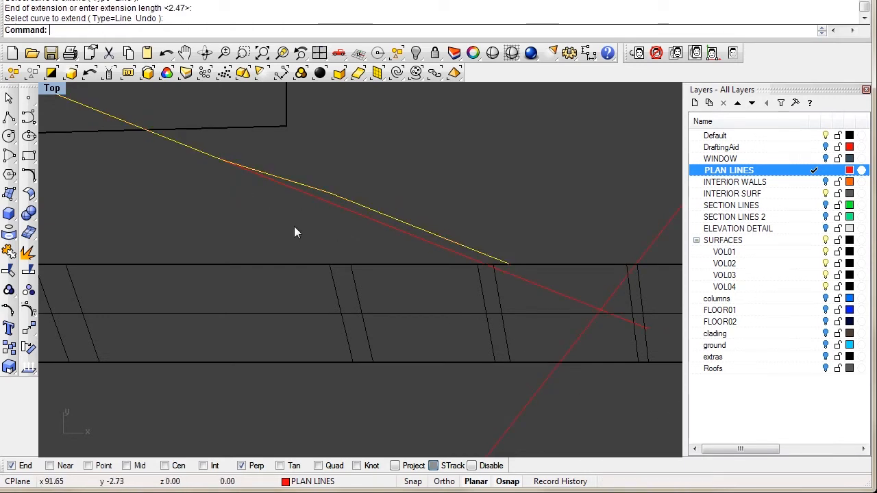
left_click(28, 309)
left_click_drag(385, 221, 519, 291)
scroll(441, 305, "up", 2)
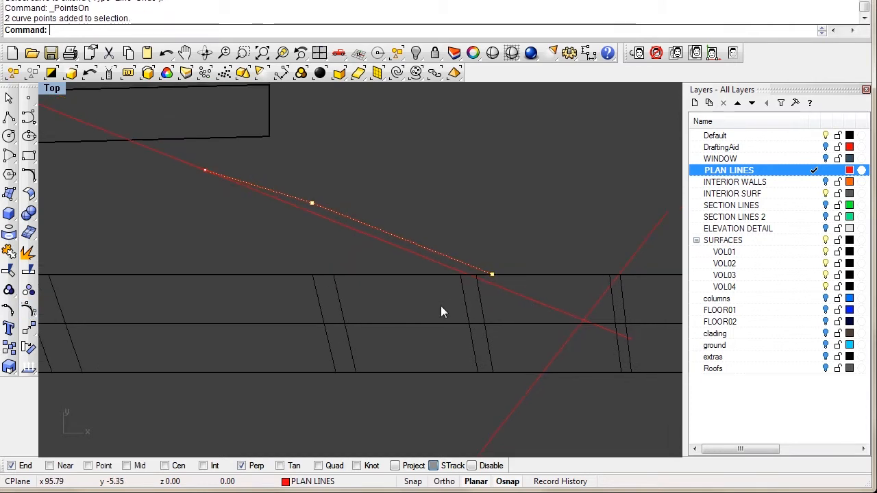
type("m")
key("Return")
scroll(314, 185, "up", 2)
right_click_drag(472, 240, 334, 207)
left_click(441, 277)
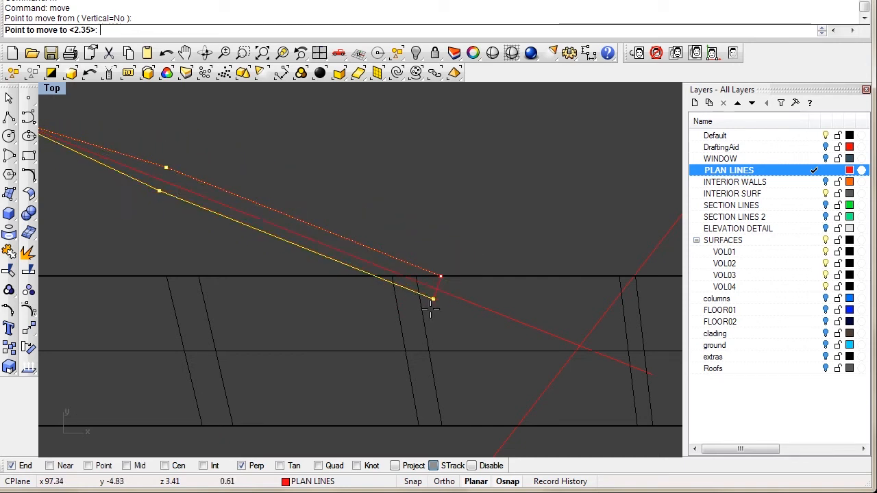
Step: Place the two moved path points at the snapped point
scroll(440, 289, "up", 3)
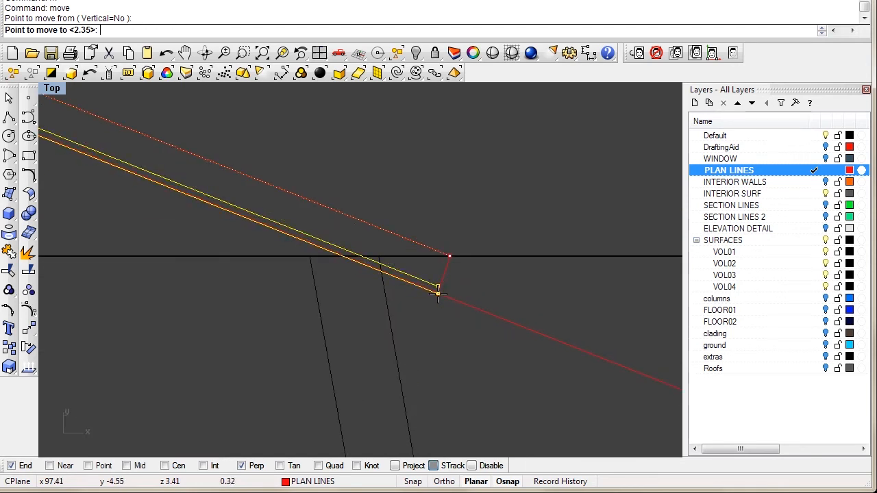
left_click(438, 294)
scroll(434, 258, "down", 3)
Step: In the maximized Perspective view, delete the extra straight line running to the U profile
double_click(54, 90)
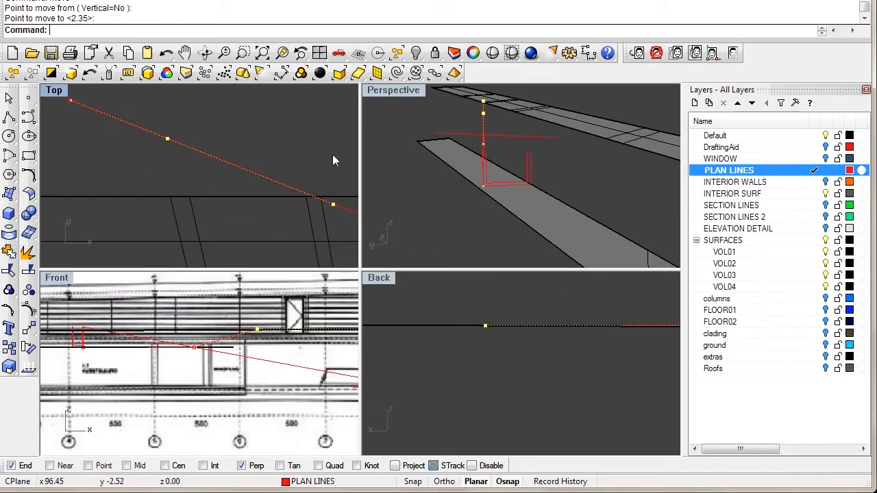
double_click(420, 87)
right_click_drag(416, 193, 335, 177)
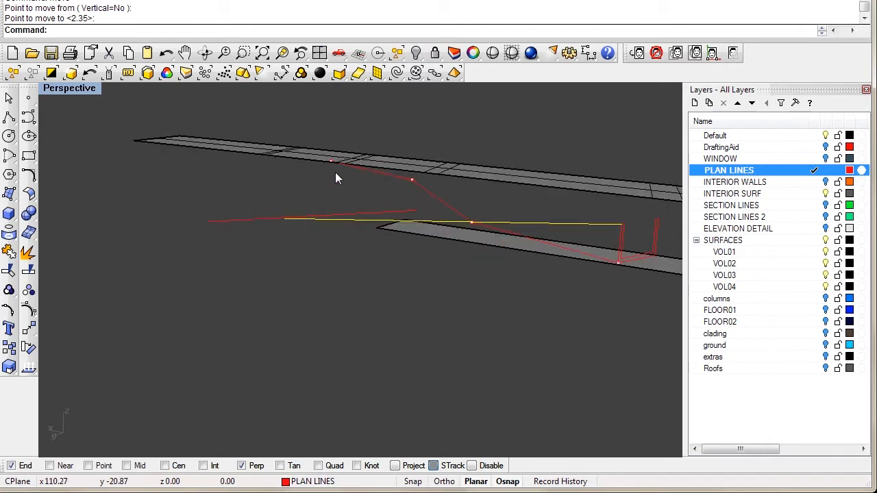
key("Delete")
right_click_drag(364, 218, 325, 234)
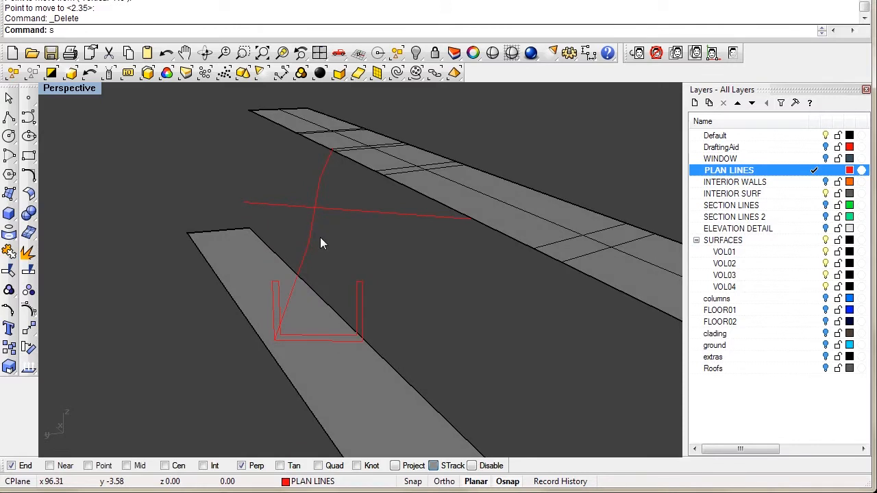
Step: Start a Sweep1 of the U-shaped profile along the curved bridge rail and preview it
key("BackSpace")
key("BackSpace")
type("we")
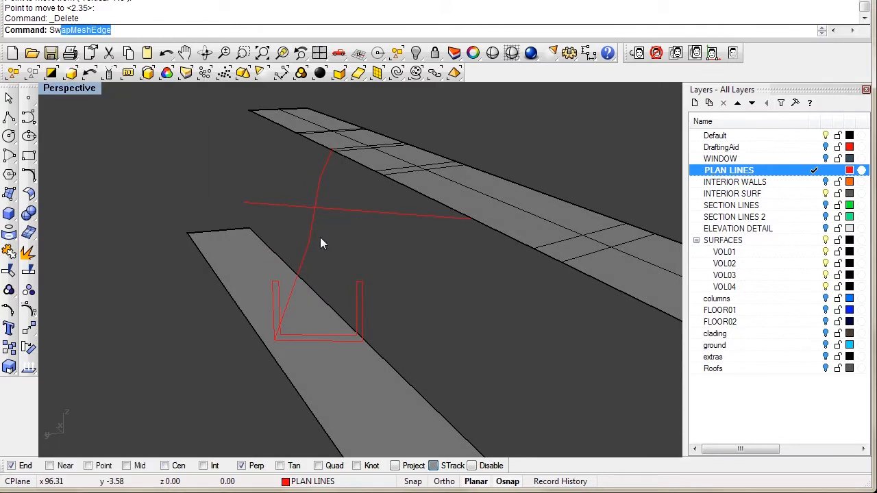
key("Return")
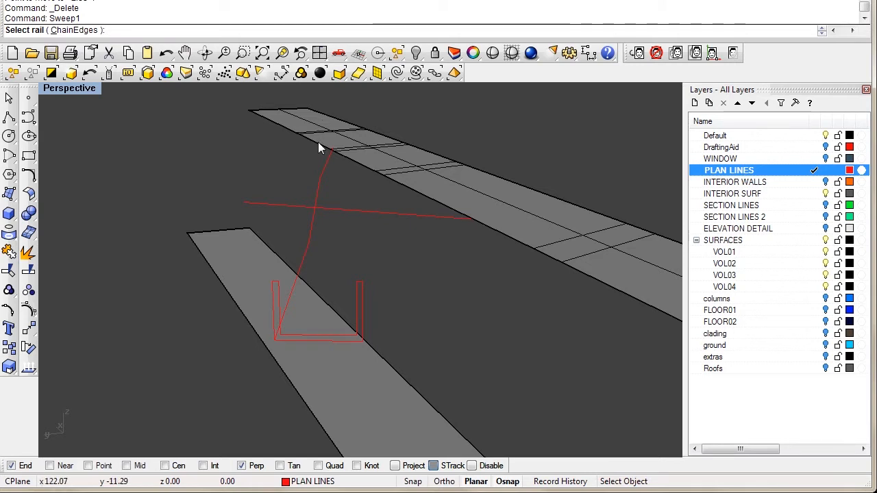
left_click(308, 254)
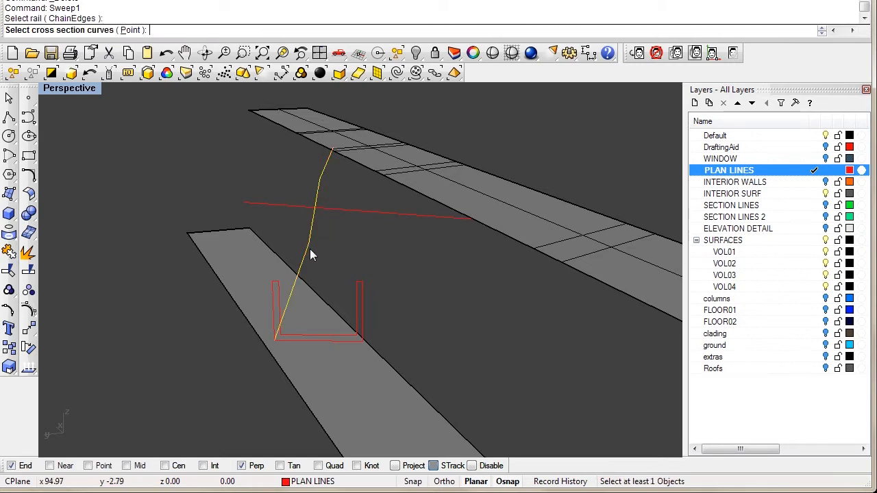
left_click(355, 291)
key("Return")
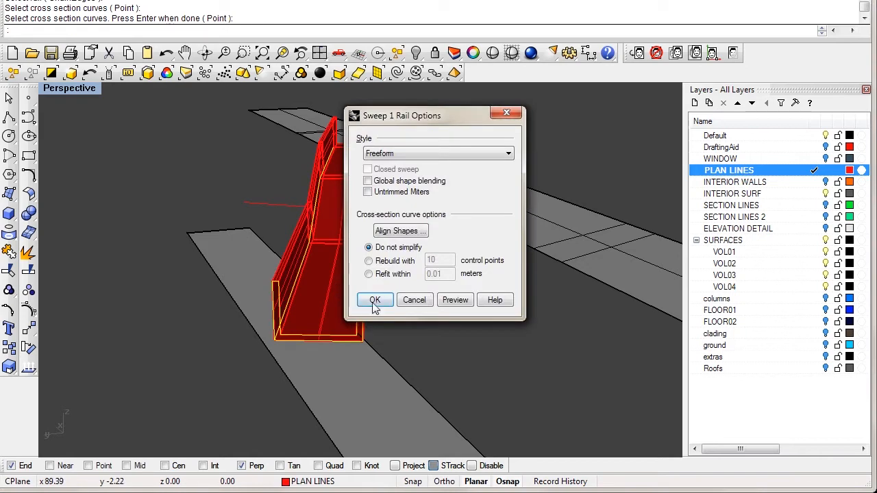
left_click_drag(419, 119, 516, 129)
right_click_drag(307, 270, 335, 224)
scroll(334, 224, "up", 5)
right_click_drag(221, 244, 198, 252)
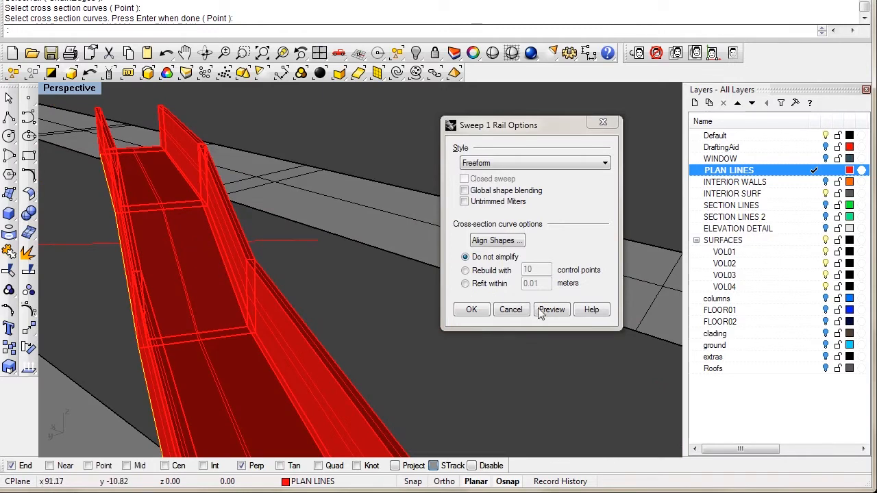
Step: Try the Roadlike Top, Roadlike Front and Roadlike Back sweep styles with preview
left_click(516, 164)
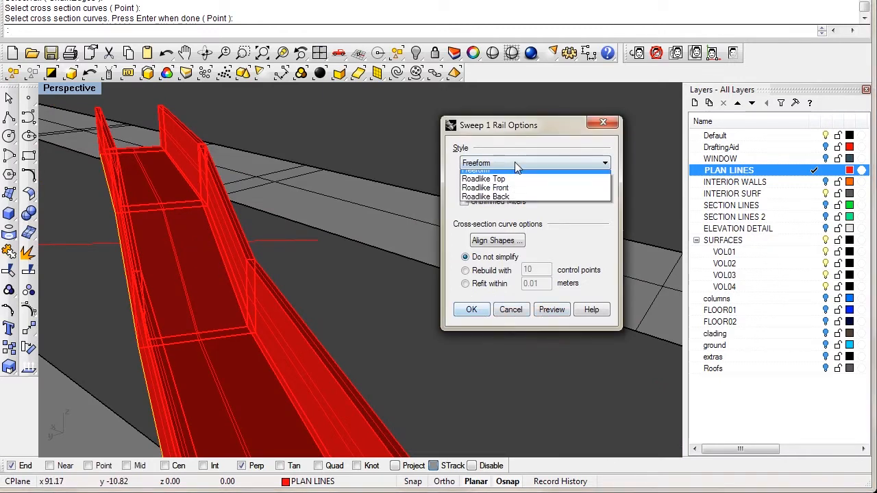
left_click(514, 150)
left_click(497, 162)
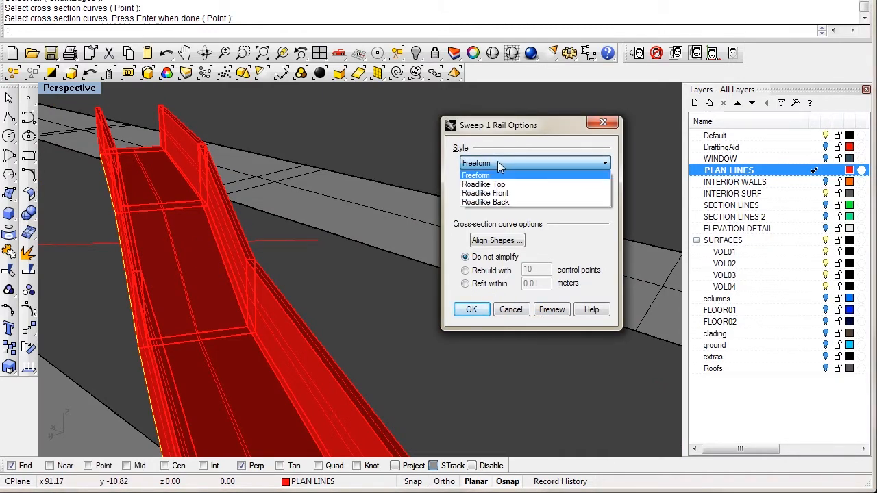
left_click(483, 184)
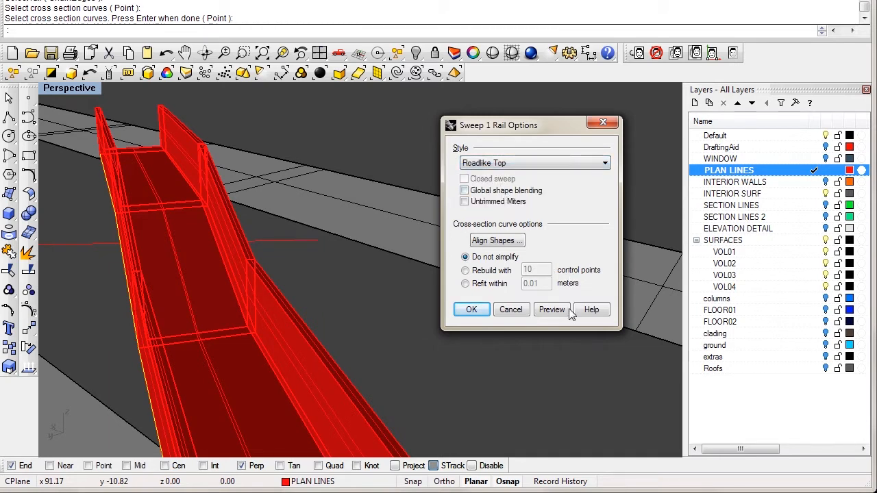
left_click(496, 168)
left_click(487, 194)
left_click(555, 311)
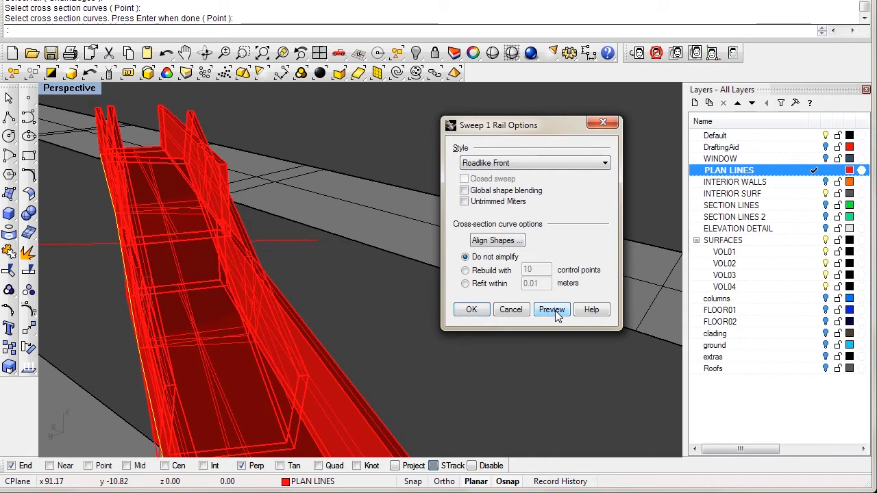
left_click(535, 162)
left_click(488, 203)
left_click(559, 314)
Step: Return to the Freeform style and create the swept U channel
left_click(519, 162)
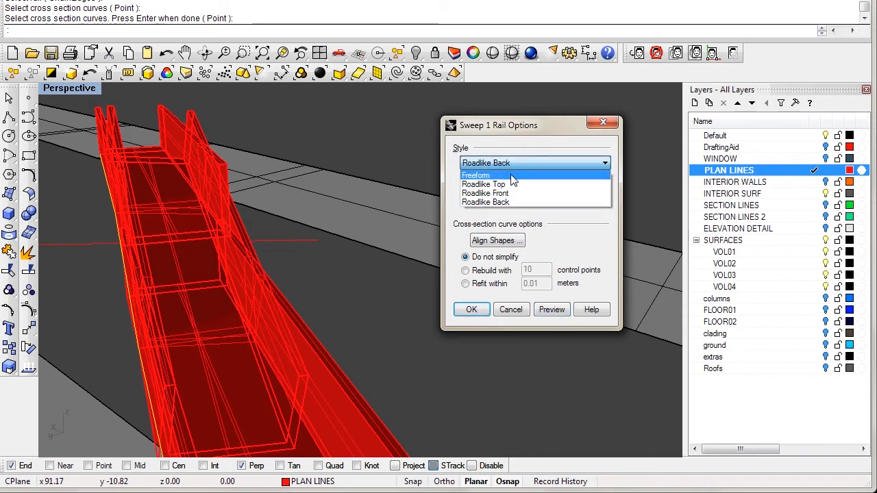
left_click(511, 175)
left_click(553, 310)
right_click_drag(340, 310, 226, 98)
scroll(282, 151, "up", 6)
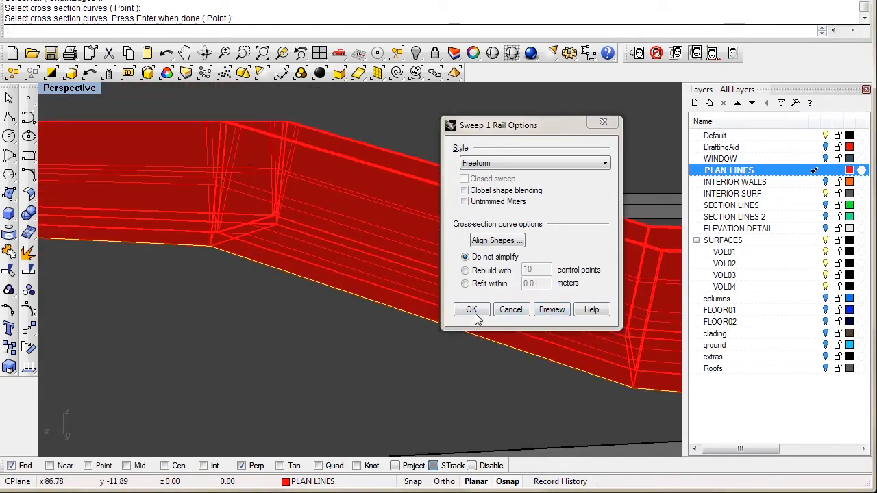
left_click(473, 313)
scroll(312, 274, "down", 5)
Step: Orbit around the new swept channel and select it
right_click_drag(310, 267, 456, 244)
scroll(510, 241, "up", 5)
right_click_drag(510, 243, 484, 217)
left_click(490, 212)
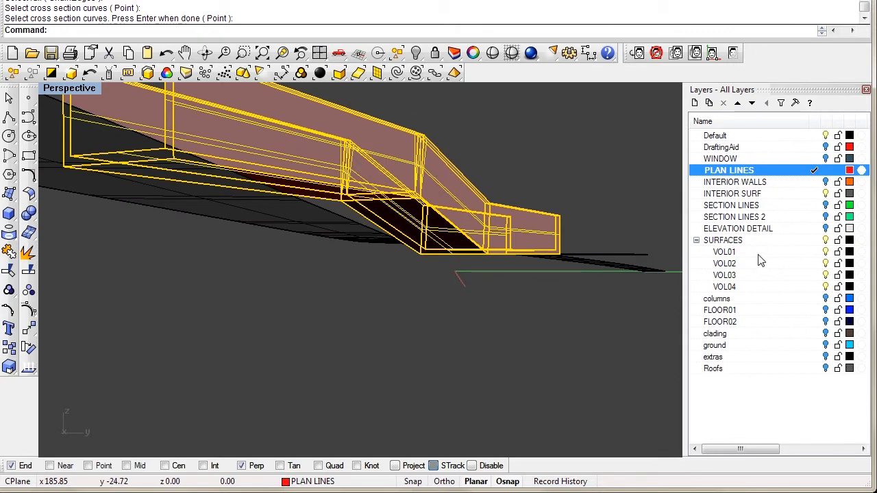
Step: Add a new layer named BRIDGE just below VOL04 in the SURFACES sublayers
left_click(737, 288)
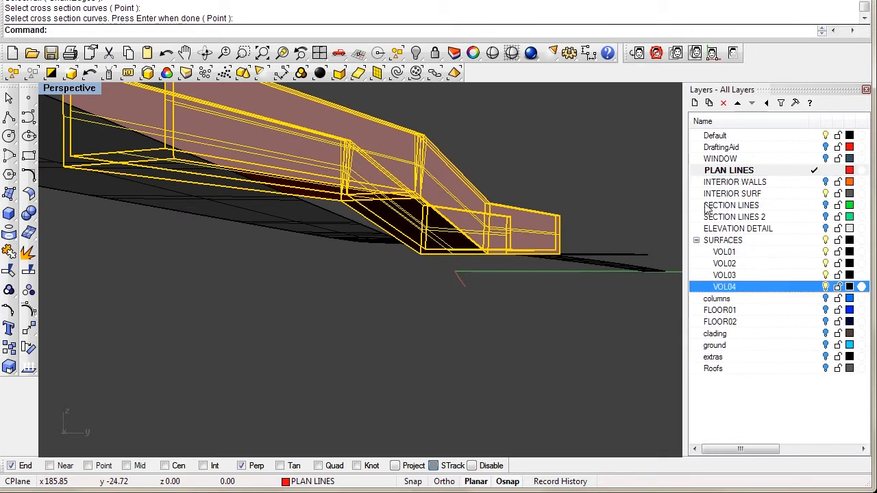
left_click(695, 104)
type("BRIDGE")
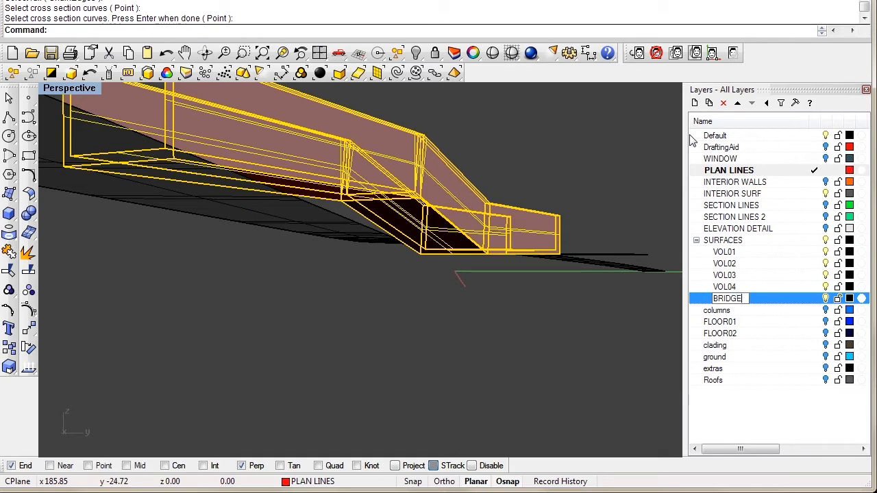
key("Return")
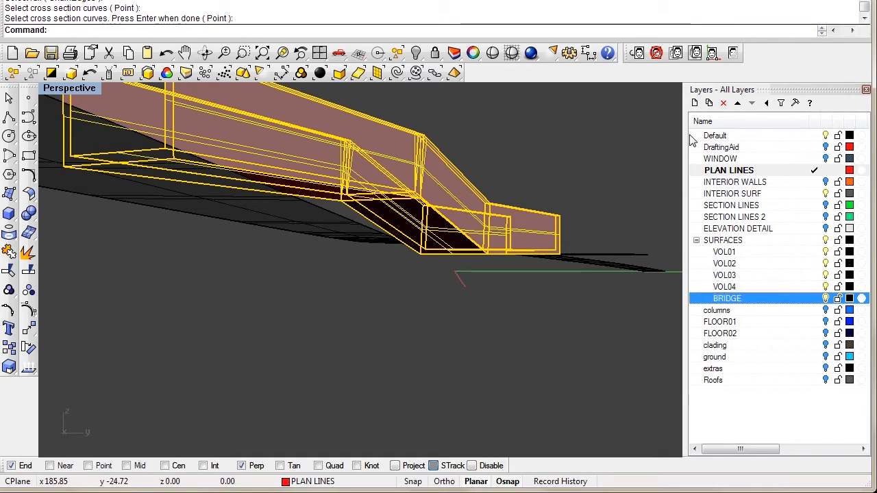
right_click(742, 299)
Step: Move the selected swept channel onto the BRIDGE layer
left_click(801, 457)
right_click_drag(460, 334, 332, 227)
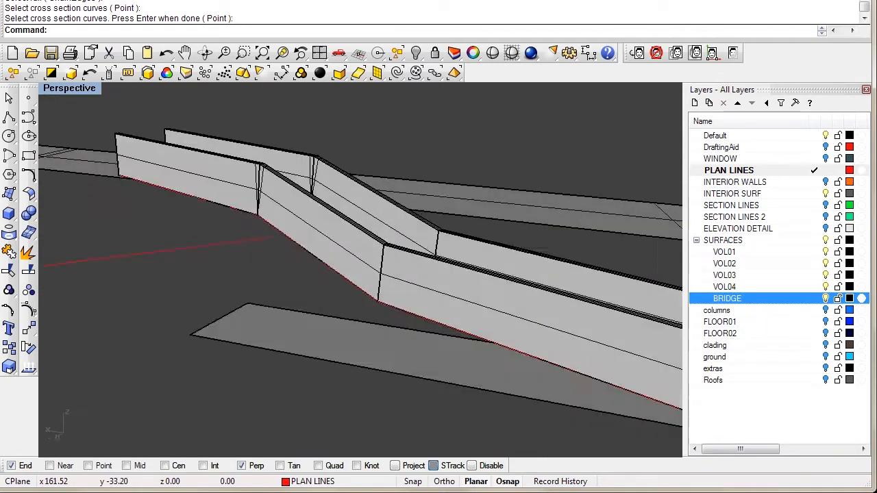
right_click_drag(333, 226, 426, 182)
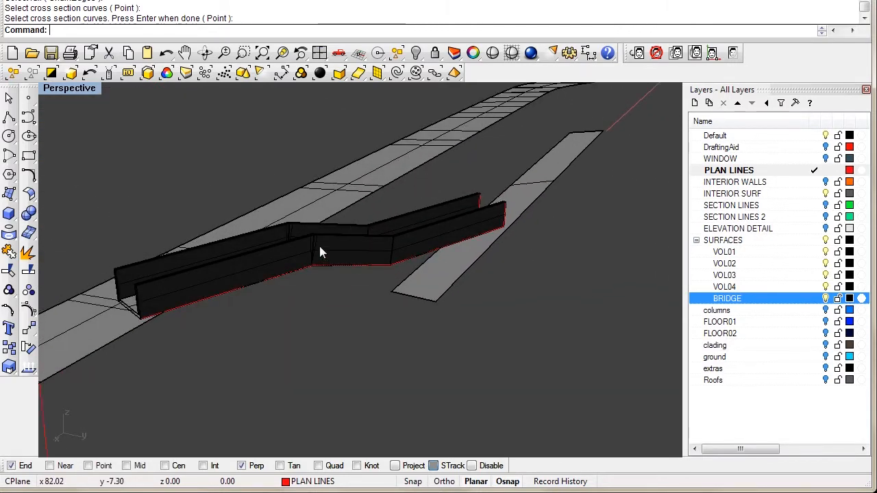
Step: Show all hidden building objects and inspect the bridge from the corridor and above
key("ctrl+alt+h")
right_click_drag(320, 246, 400, 260)
scroll(315, 305, "up", 5)
right_click_drag(315, 305, 367, 305)
scroll(339, 291, "up", 3)
right_click_drag(517, 237, 416, 294)
scroll(468, 277, "up", 2)
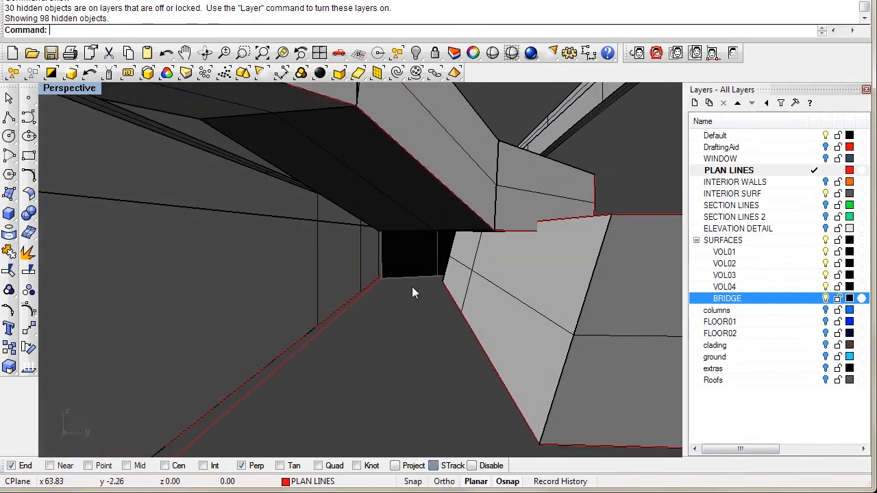
right_click_drag(348, 279, 152, 216)
scroll(221, 245, "up", 4)
right_click_drag(341, 254, 355, 294, "shift")
scroll(453, 323, "down", 5)
scroll(447, 349, "up", 6)
mouse_move(348, 260)
right_mouse_down()
mouse_move(368, 298)
mouse_move(364, 277)
mouse_move(384, 260)
mouse_move(328, 220)
mouse_move(381, 249)
mouse_move(348, 264)
mouse_move(336, 249)
right_mouse_up()
Step: Undo the sweep and BRIDGE layer, then move the U profile vertically by 0.32 units
key("ctrl+z")
key("ctrl+z")
key("ctrl+z")
key("ctrl+z")
key("ctrl+z")
key("ctrl+z")
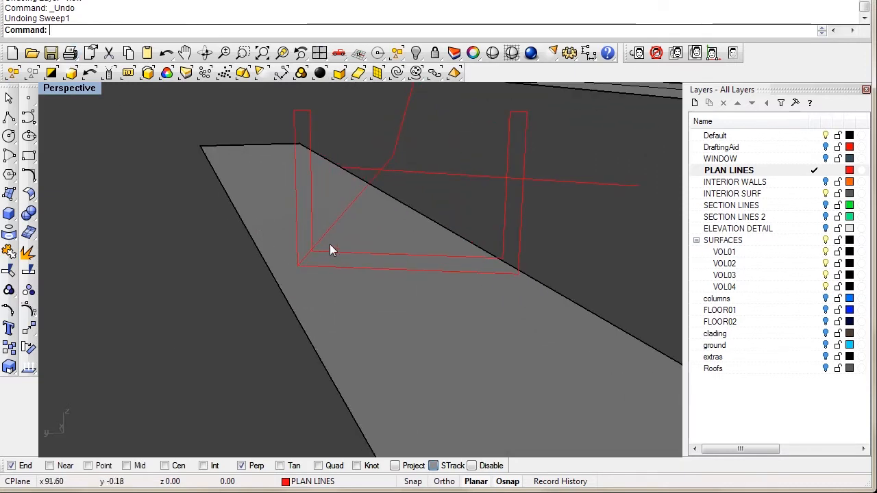
left_click(328, 255)
type("move")
key("Return")
type("v")
key("Return")
left_click(312, 252)
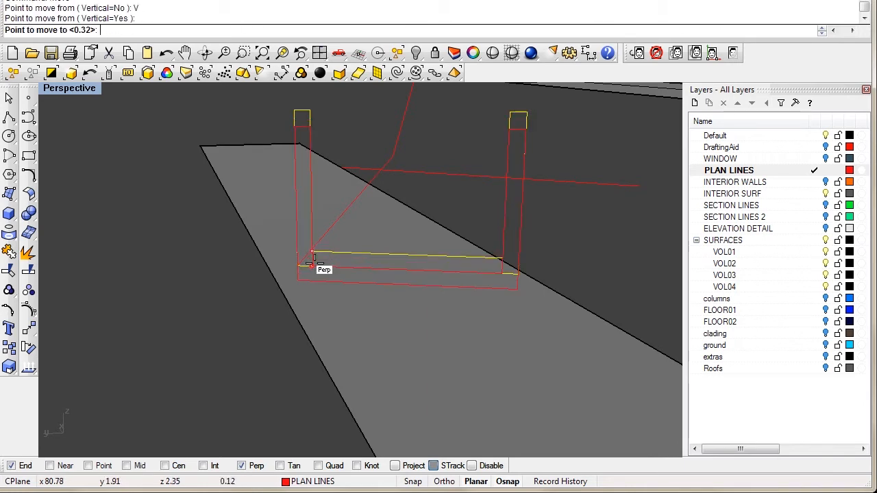
left_click(311, 261)
right_click_drag(338, 254, 357, 272)
key("Escape")
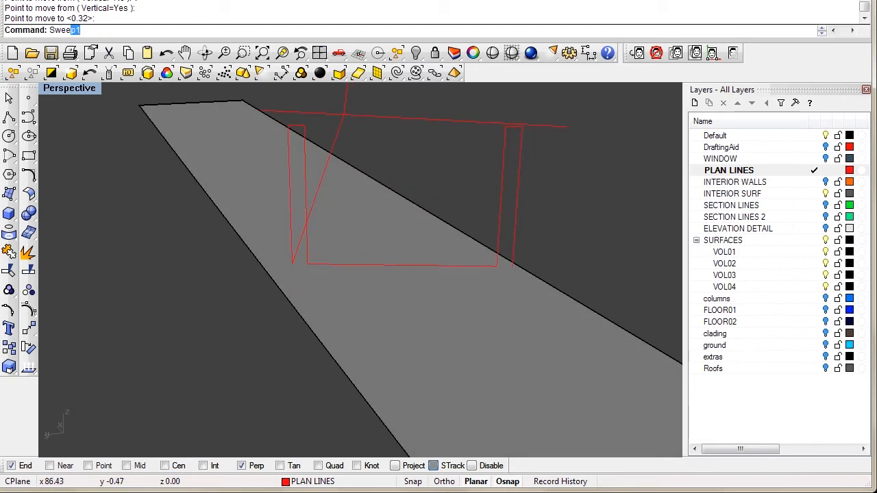
Step: Sweep the moved U profile along the curved rail again to recreate the channel
type("Swe")
key("Return")
mouse_move(357, 272)
right_mouse_down()
mouse_move(379, 302)
mouse_move(370, 270)
right_mouse_up()
left_click(354, 252)
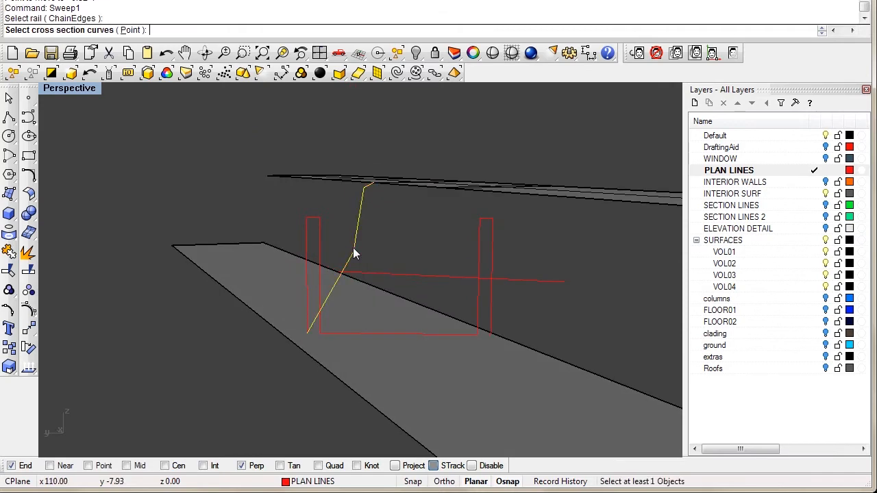
left_click(479, 233)
key("Return")
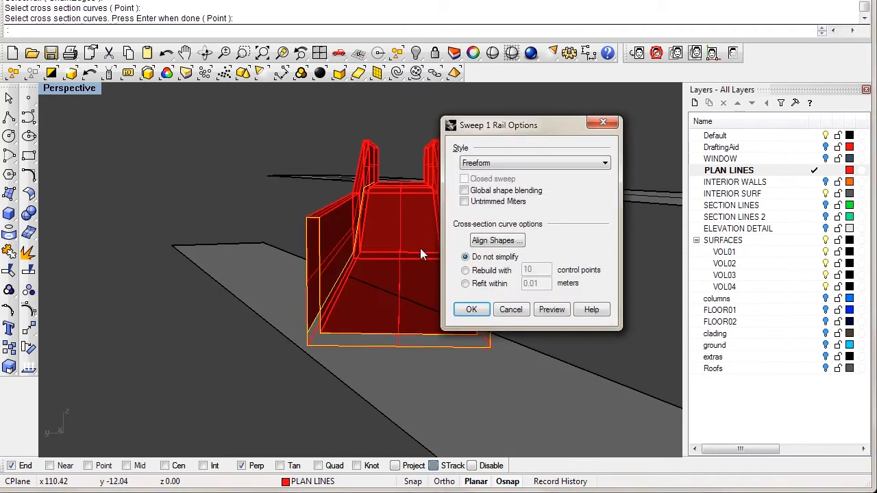
left_click(471, 309)
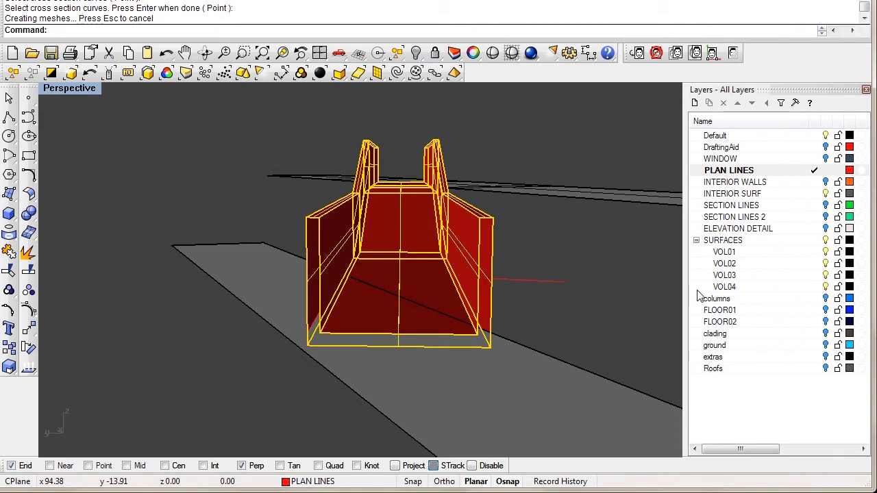
Step: Create a BRIDGE layer below VOL04 and move the new channel onto it
left_click(731, 289)
left_click(694, 103)
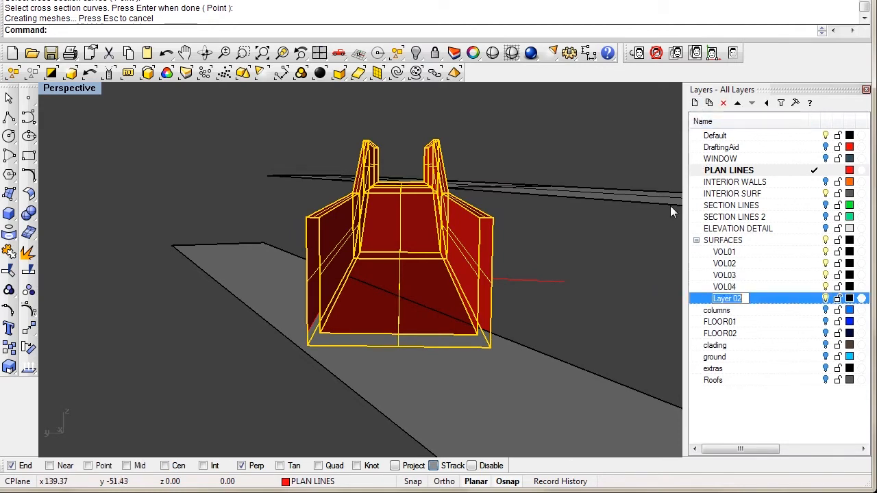
type("BRIDGE")
key("Return")
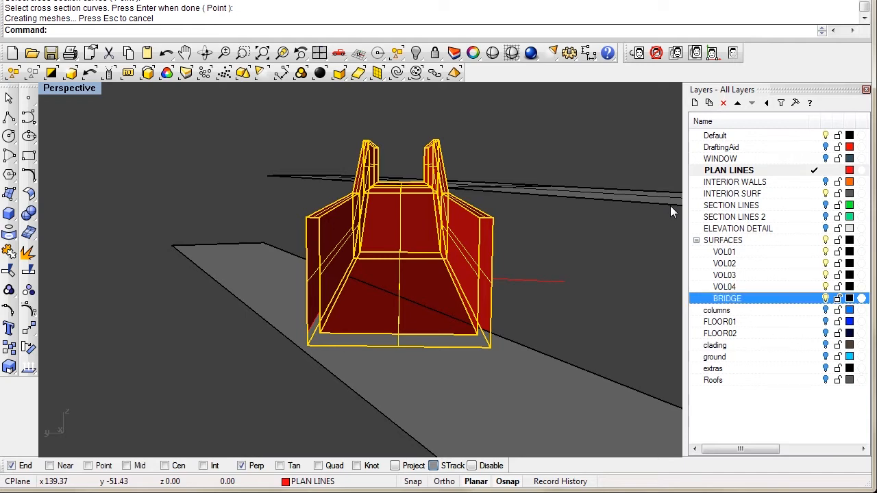
right_click(745, 304)
left_click(788, 461)
key("Escape")
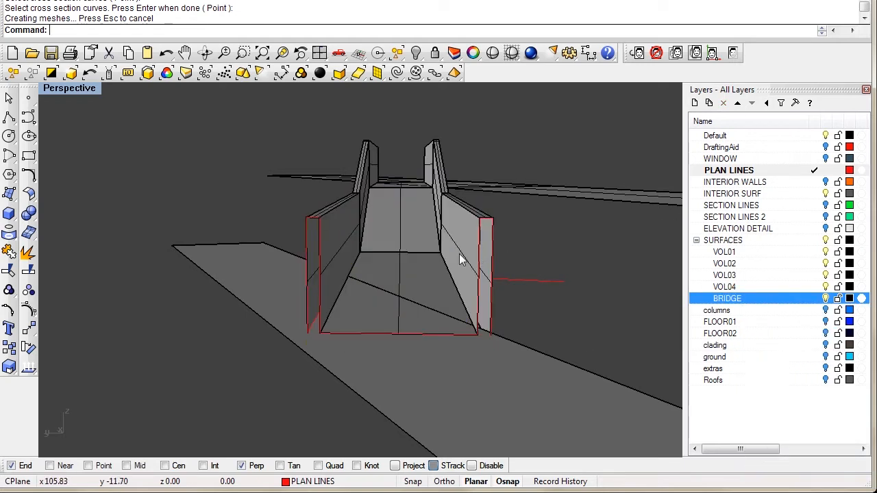
Step: Turn on the WINDOW layer to see the window panels around the bridge
right_click_drag(459, 254, 488, 246)
scroll(480, 245, "down", 5)
right_click_drag(426, 283, 455, 274)
scroll(454, 274, "down", 4)
right_click_drag(315, 223, 362, 231)
scroll(329, 268, "down", 4)
scroll(319, 264, "up", 10)
scroll(500, 194, "down", 7)
right_click_drag(500, 194, 373, 262)
left_click(825, 158)
right_click_drag(438, 254, 411, 276)
Step: Trim the bridge channel using the window wall as the cutting surface
left_click(28, 310)
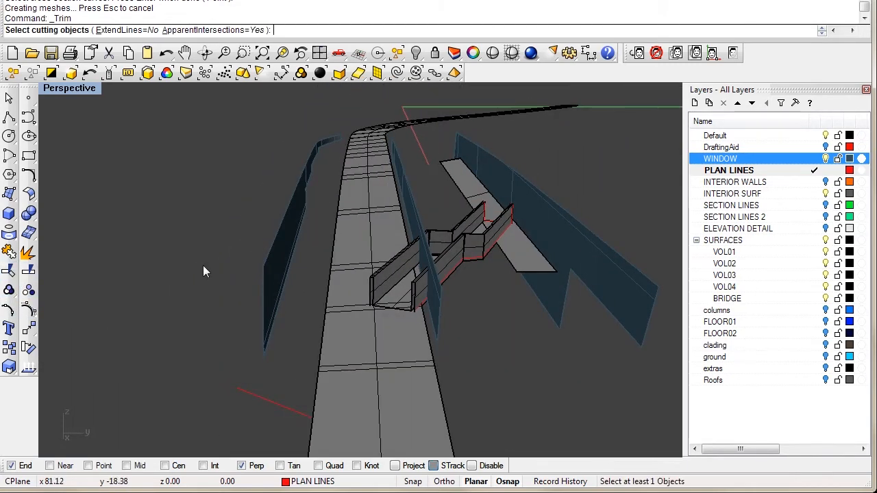
scroll(392, 246, "up", 3)
left_click(447, 198)
key("Return")
left_click(418, 290)
right_click_drag(418, 292, 118, 115)
double_click(88, 94)
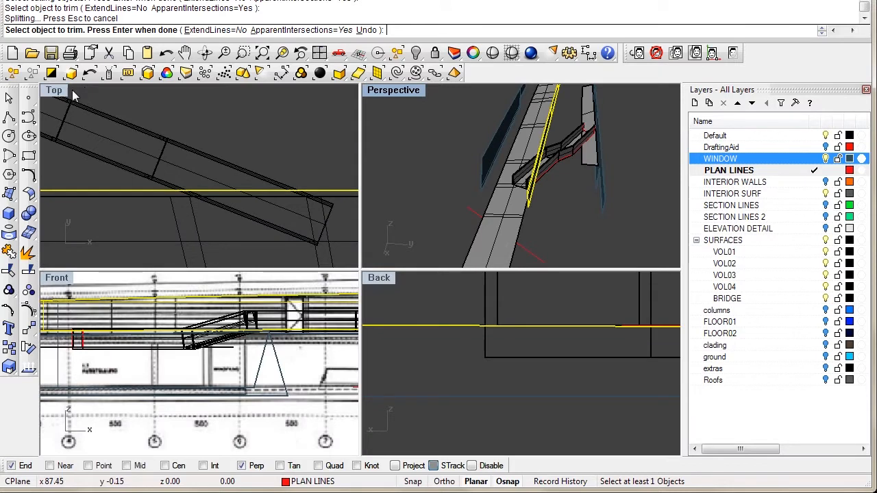
double_click(58, 89)
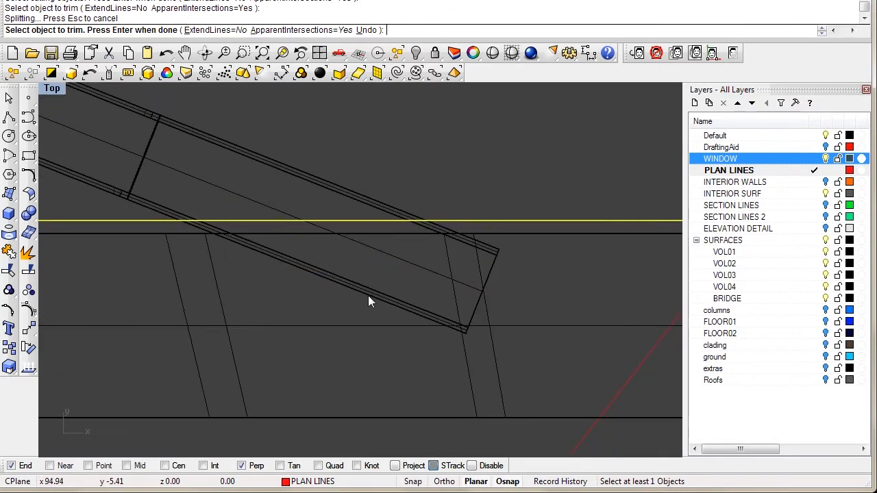
left_click(437, 225)
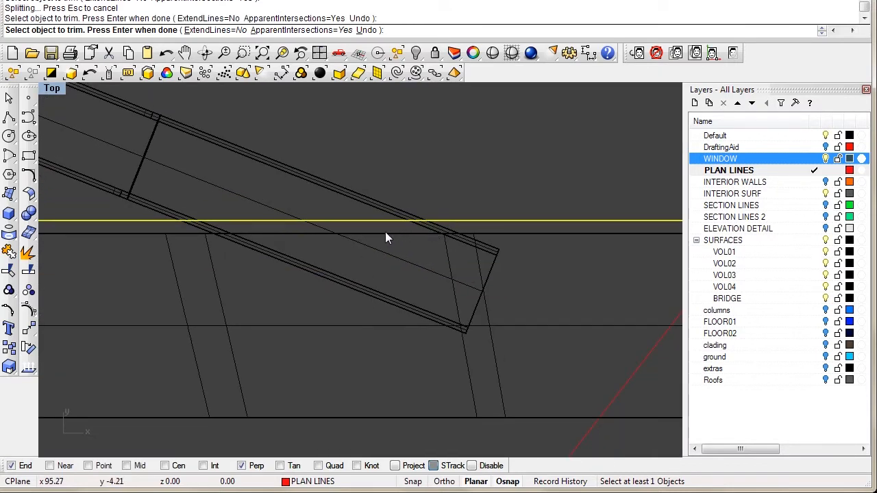
Step: Frame the bridge end in the enlarged Top view and finish the trim
right_click_drag(300, 237, 318, 222)
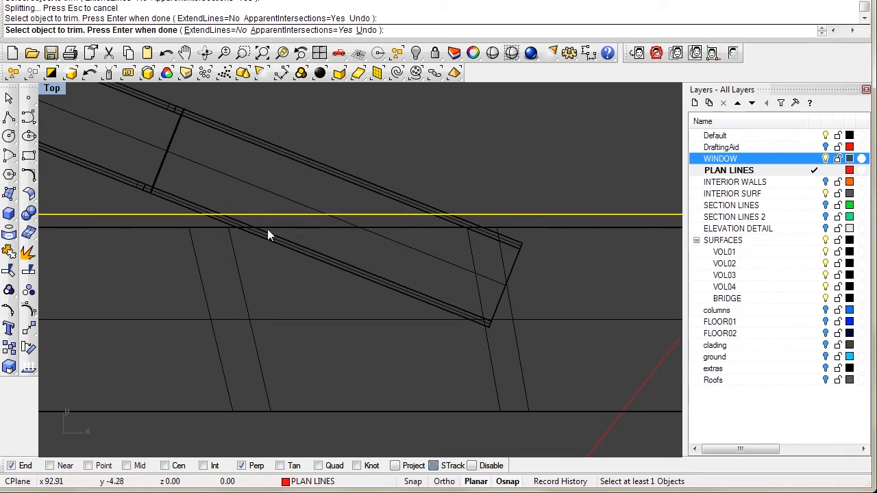
right_click_drag(242, 225, 280, 220)
scroll(277, 221, "down", 4)
scroll(272, 223, "up", 4)
scroll(272, 223, "up", 3)
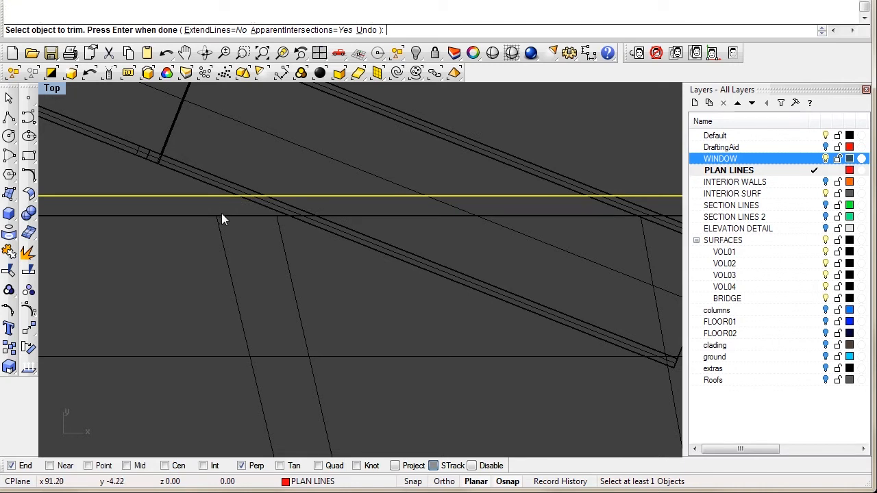
right_click_drag(294, 229, 289, 242)
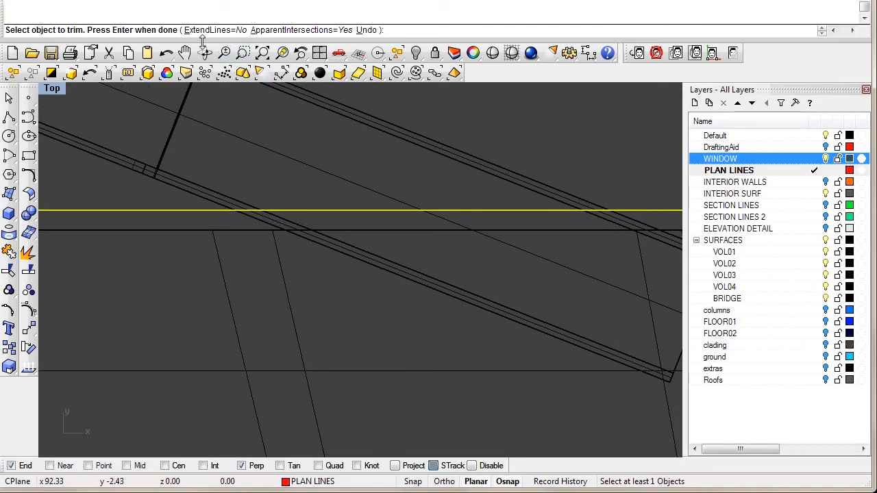
right_click_drag(361, 201, 294, 210)
scroll(312, 210, "down", 6)
right_click(310, 220)
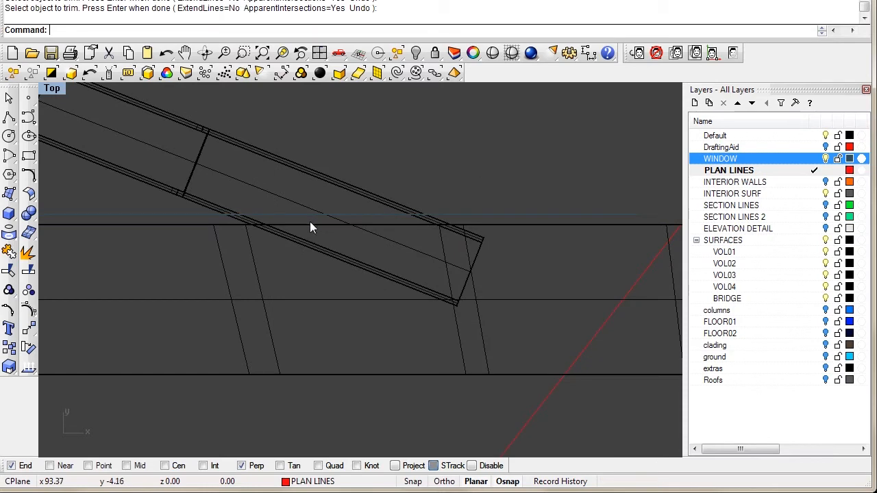
Step: Extract the window surface's edge curves, keeping only the bottom edge and deleting the rest
double_click(59, 90)
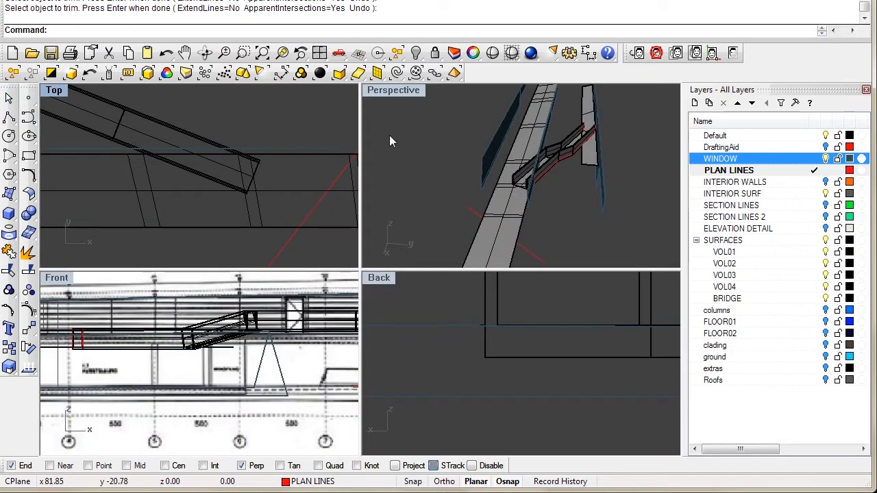
double_click(374, 95)
right_click_drag(411, 195, 480, 248)
left_click(489, 257)
type("Extra")
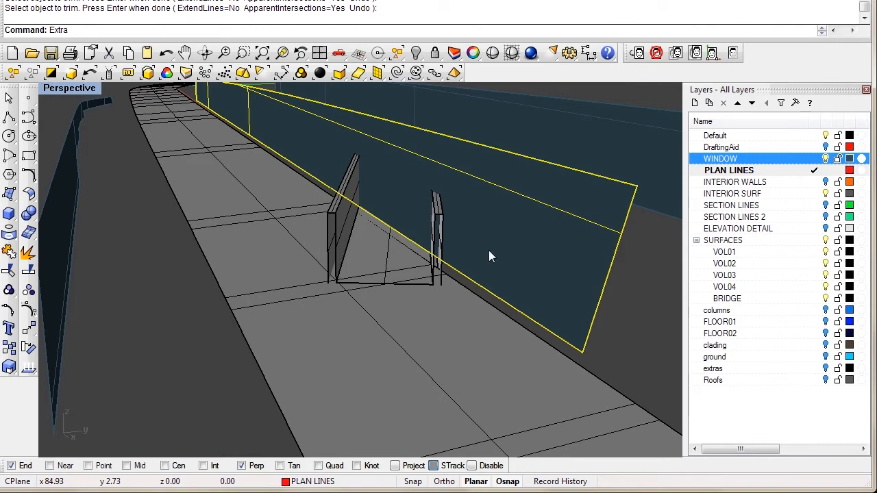
type("WtWireframe")
key("Return")
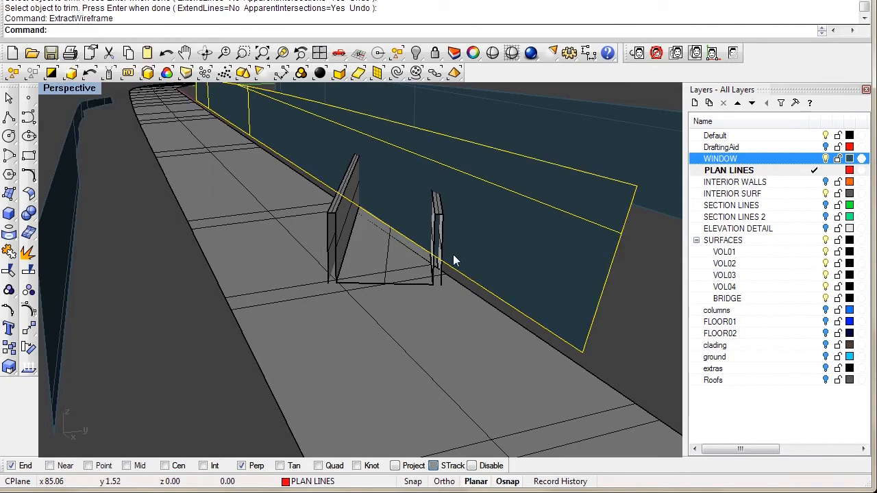
left_click(499, 296, "ctrl")
right_click_drag(498, 286, 275, 181)
key("Delete")
Step: Hide the blue window wall surface and enlarge the Top view
left_click(536, 309)
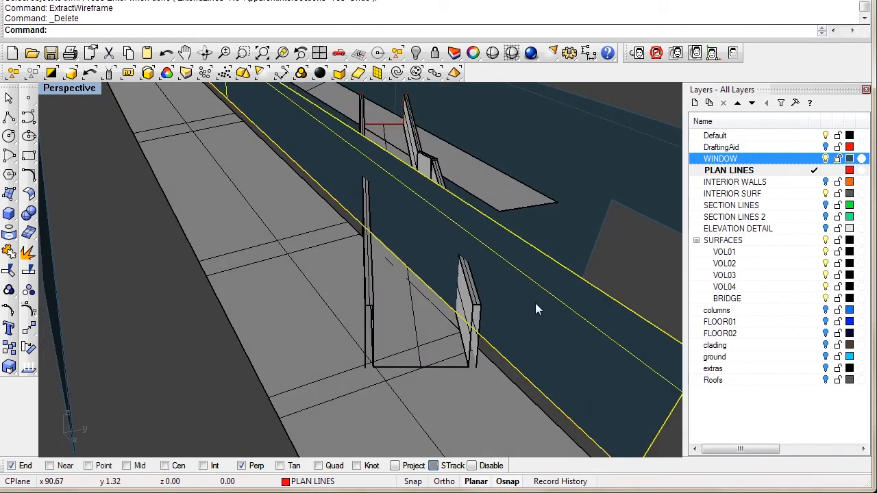
type("hide")
key("Return")
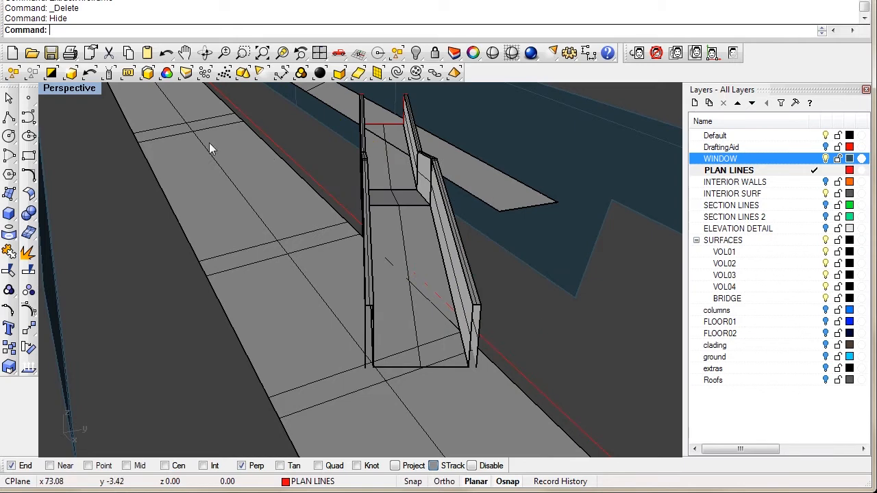
double_click(75, 89)
double_click(55, 88)
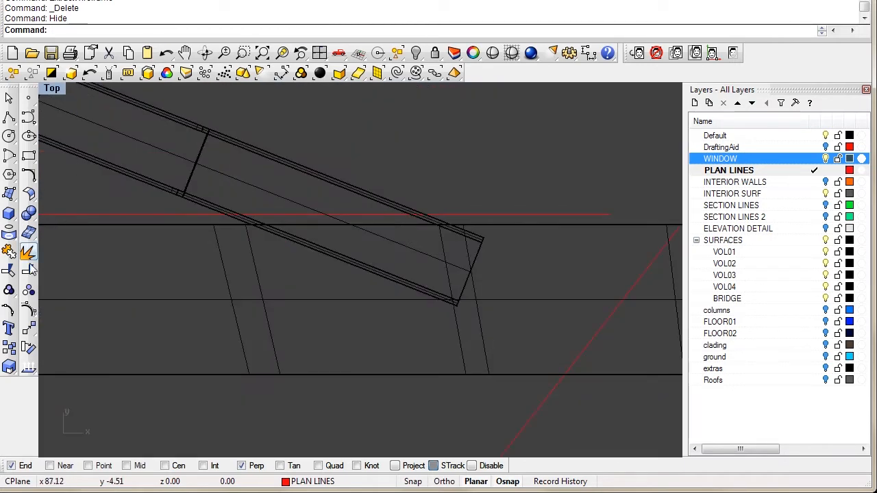
Step: Trim away the window part below the red edge line
left_click(9, 271)
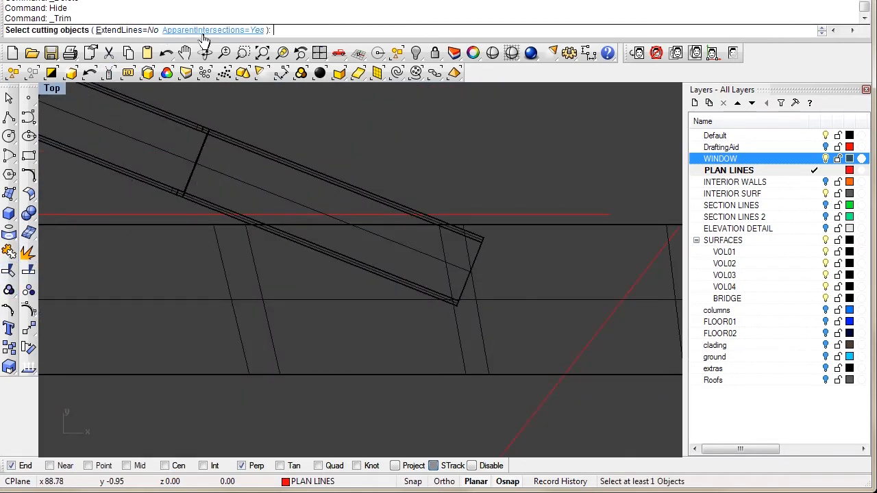
left_click(130, 214)
key("Return")
left_click(395, 281)
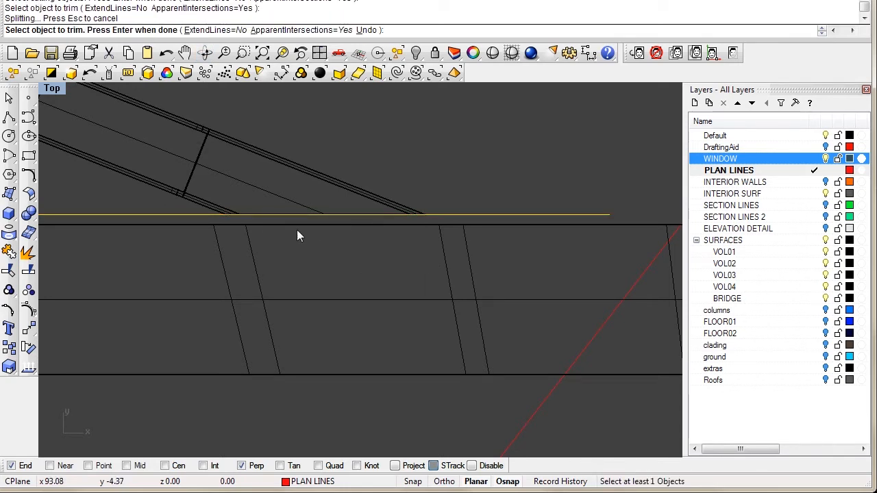
scroll(297, 229, "down", 5)
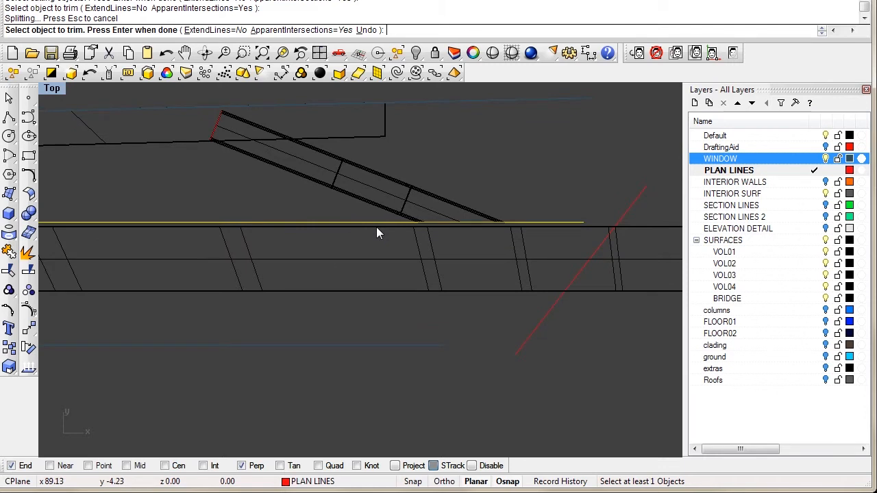
scroll(207, 149, "up", 3)
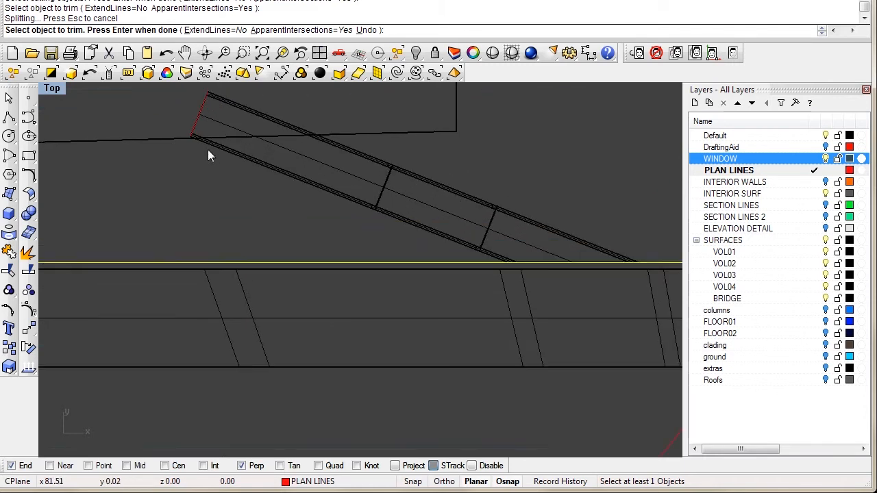
Step: Draw a one-segment polyline starting at the red edge's end
left_click(9, 117)
scroll(196, 241, "up", 4)
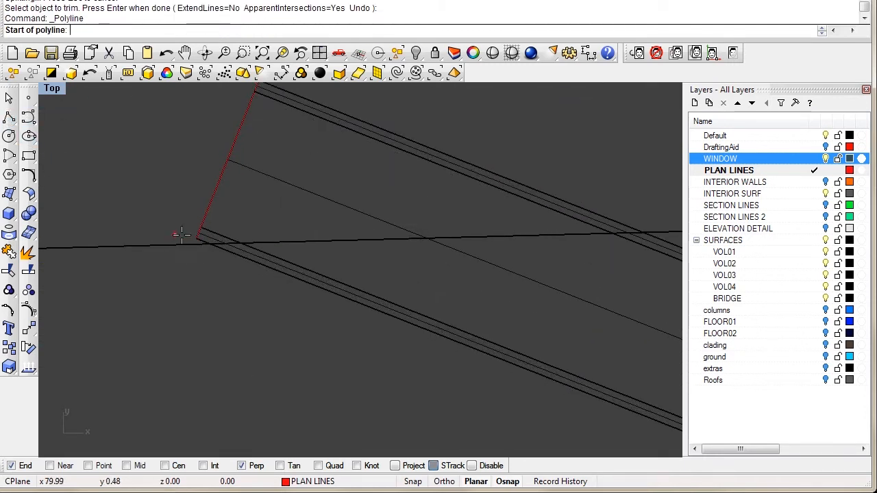
scroll(176, 236, "up", 2)
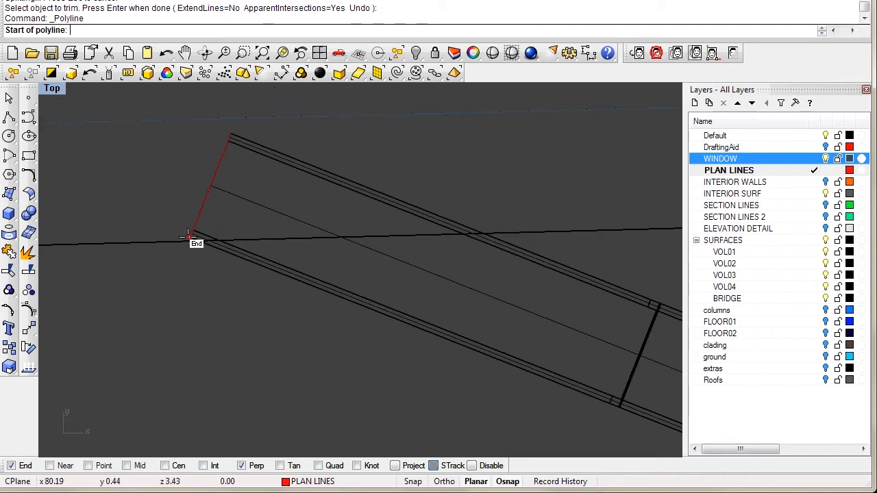
scroll(178, 233, "down", 1)
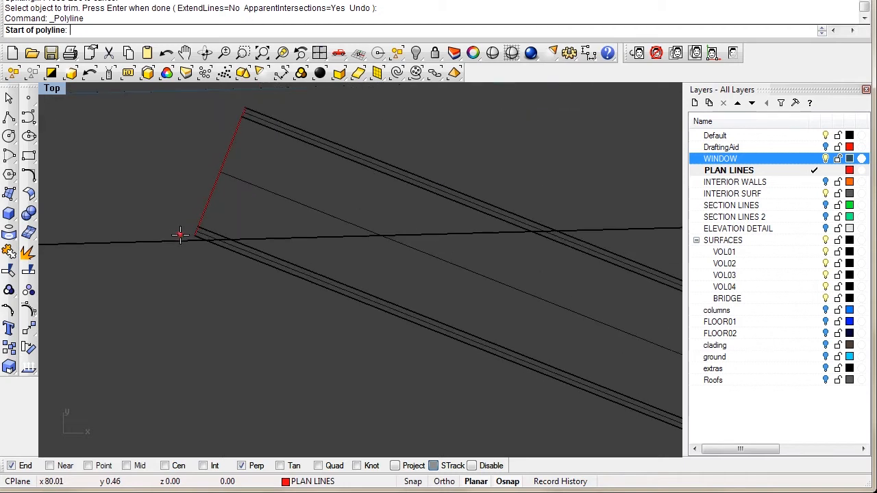
left_click(195, 237)
scroll(483, 189, "down", 2)
right_click_drag(484, 190, 196, 215)
scroll(320, 237, "down", 4)
right_click_drag(281, 231, 389, 229)
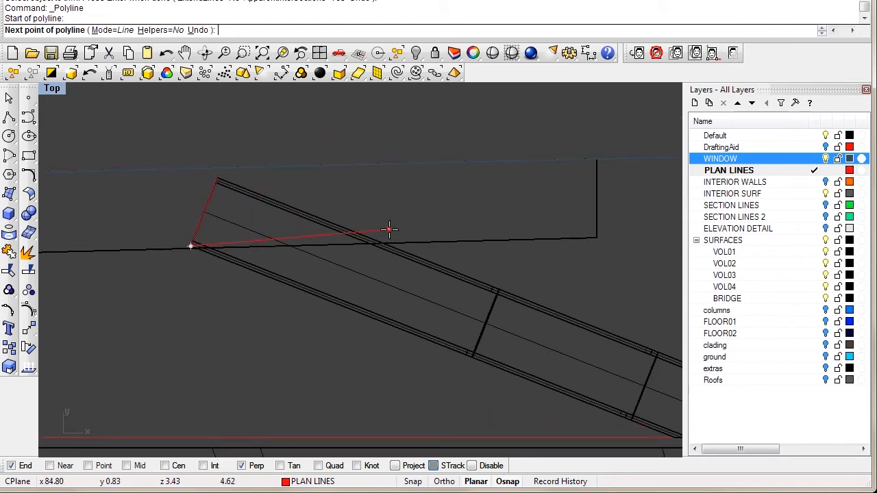
scroll(389, 230, "up", 3)
scroll(398, 239, "down", 1)
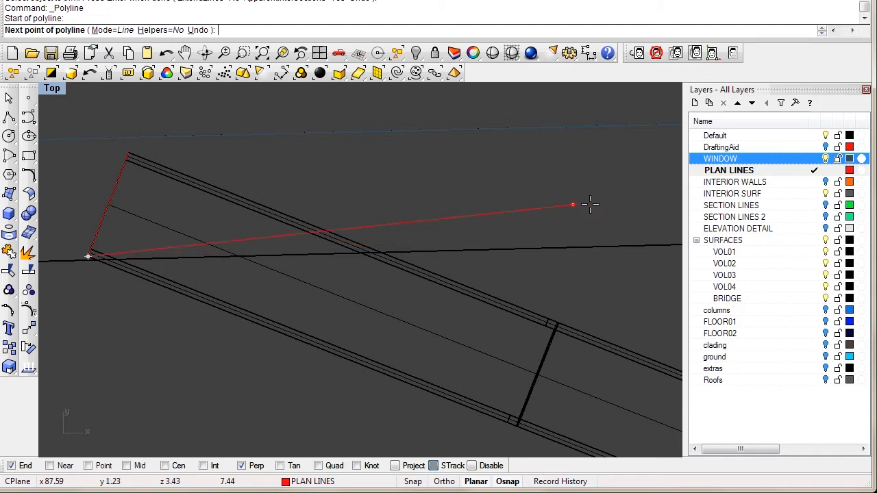
key("Return")
Step: Show all hidden objects again and check the facade line among the overlapping curves
type("sh")
key("Return")
right_click_drag(378, 240, 413, 202)
scroll(413, 203, "down", 4)
scroll(336, 213, "up", 3)
left_click(106, 226)
left_click(146, 260)
left_click(71, 181)
Step: Trim the bridge channel back at the facade line
left_click(10, 272)
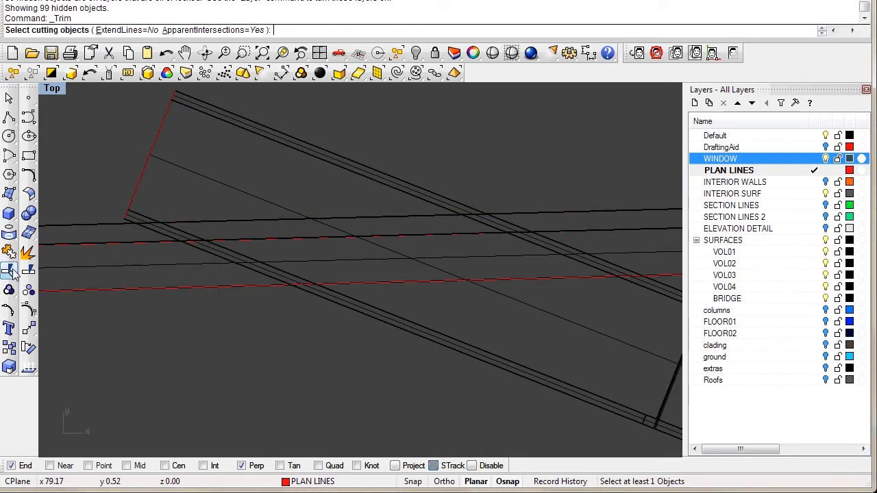
left_click(101, 226)
left_click(143, 257)
key("Return")
left_click(138, 217)
scroll(138, 216, "down", 4)
right_click_drag(162, 196, 220, 185)
key("Return")
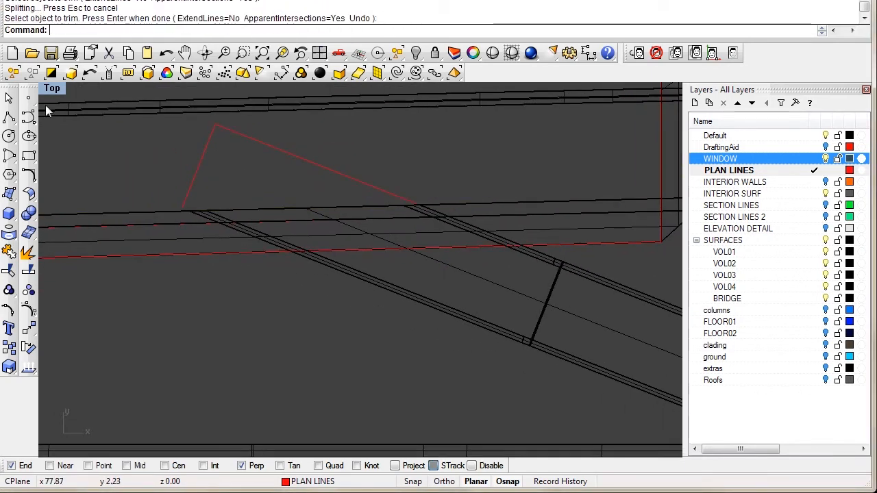
Step: Maximize the Perspective view and orbit around the channel and bridge
double_click(53, 89)
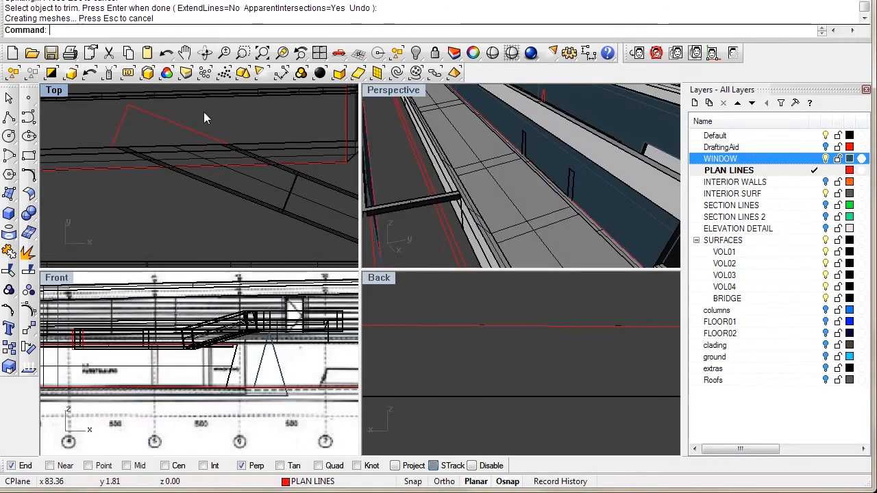
double_click(394, 89)
right_click_drag(428, 188, 420, 271)
right_click_drag(387, 288, 247, 209)
scroll(292, 240, "up", 3)
right_click_drag(295, 241, 301, 347)
scroll(257, 327, "up", 2)
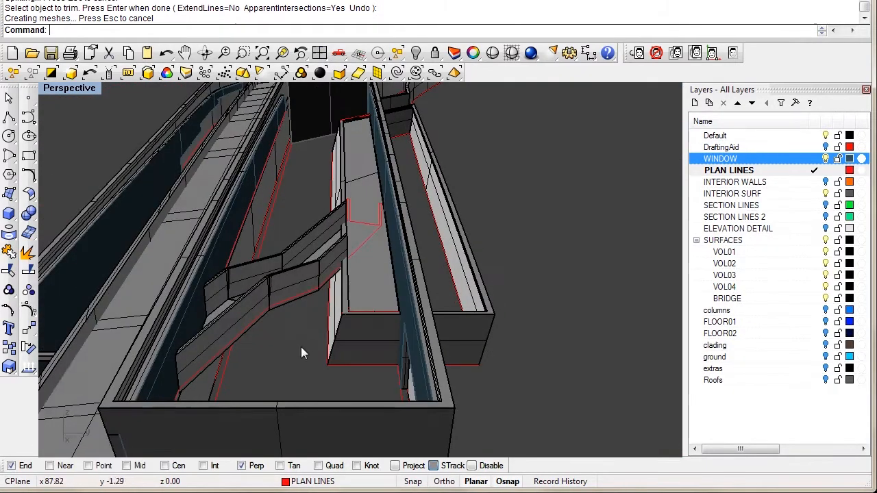
Step: Make Default the current layer, turn off PLAN LINES, and shade the Perspective view
left_click(815, 138)
left_click(826, 171)
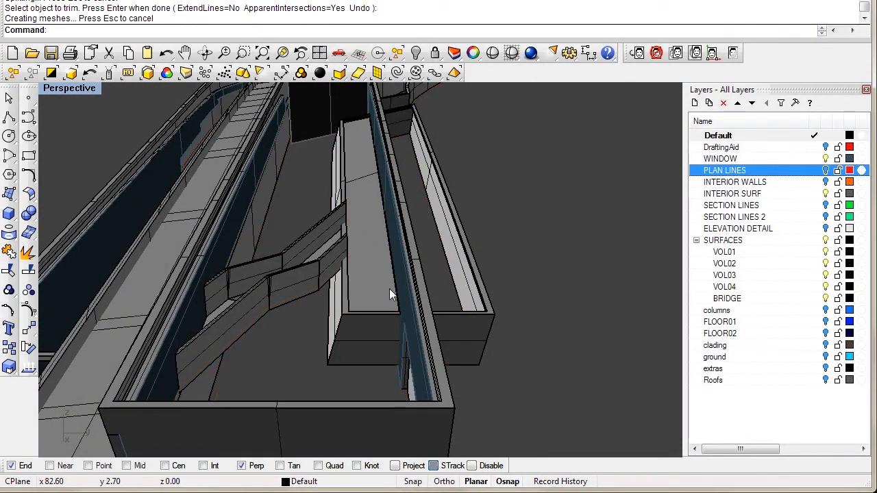
left_click(492, 52)
mouse_move(354, 336)
right_mouse_down()
mouse_move(284, 389)
mouse_move(411, 352)
mouse_move(474, 279)
mouse_move(368, 317)
mouse_move(408, 363)
mouse_move(206, 295)
mouse_move(146, 260)
mouse_move(299, 275)
mouse_move(279, 288)
mouse_move(146, 263)
right_mouse_up()
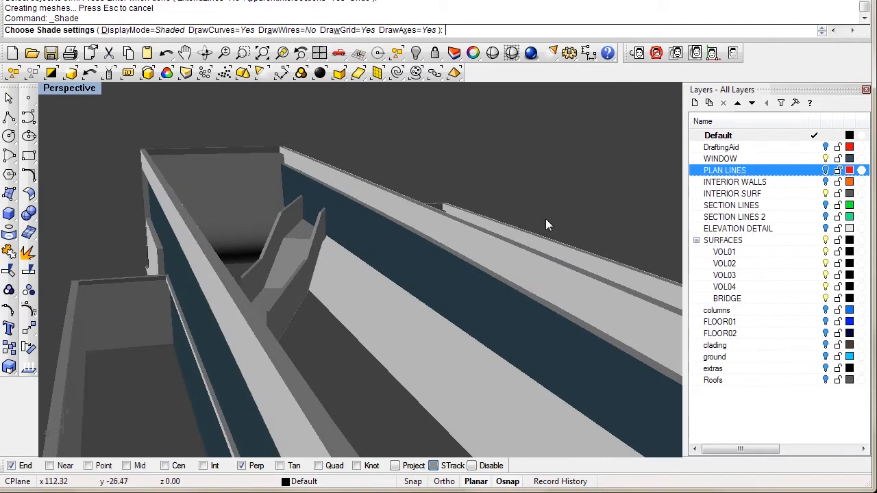
Step: Select the bridge and run Cap to close its open ends
key("Return")
right_click_drag(283, 341, 288, 287)
left_click(308, 262)
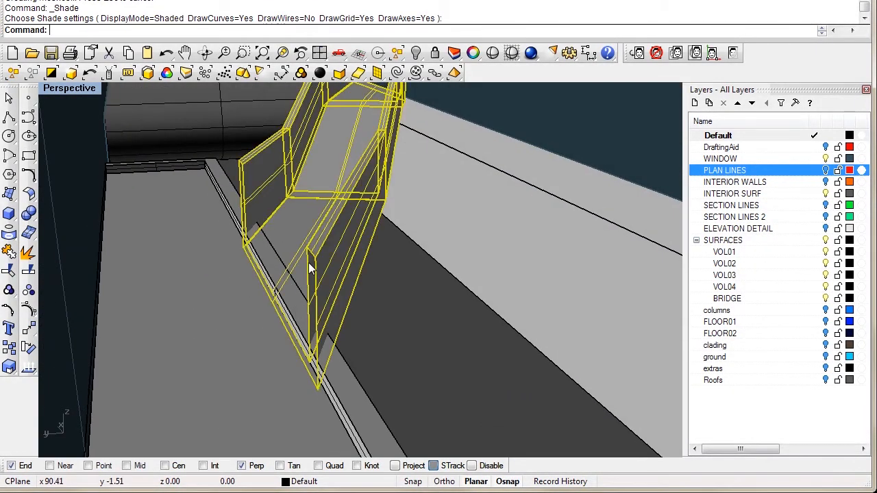
left_click(424, 349)
left_click(312, 281)
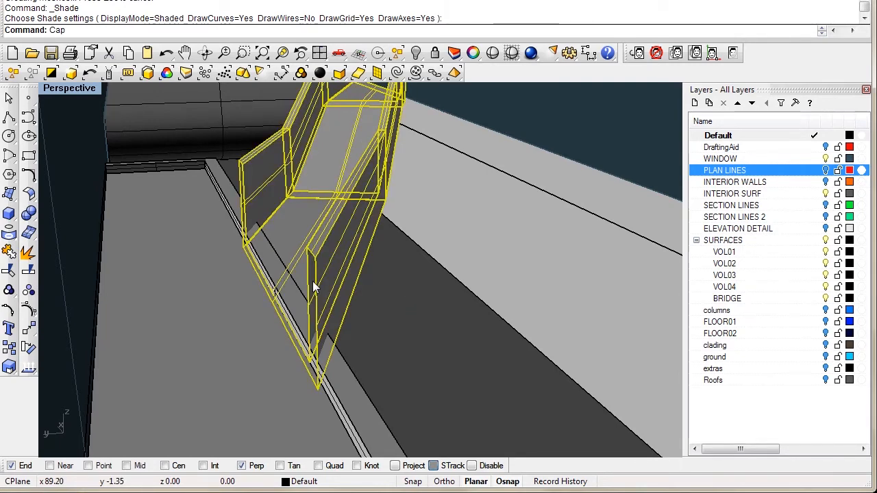
type("Cap")
key("Return")
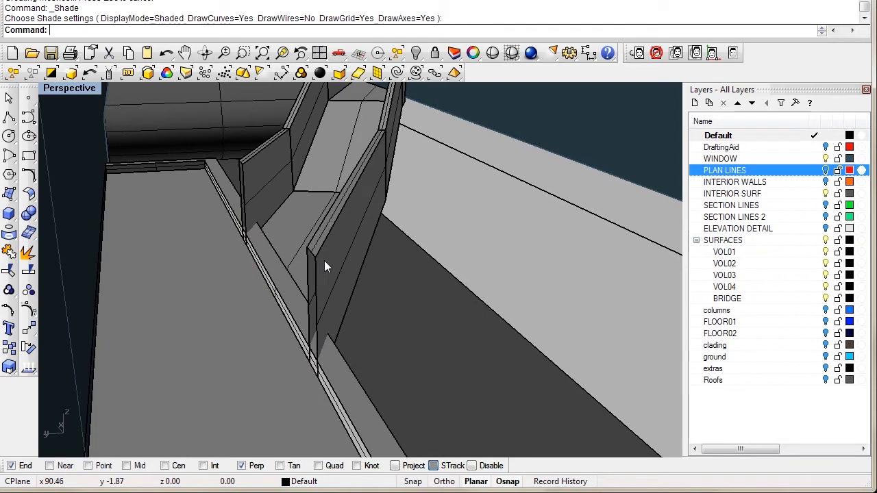
left_click(325, 261)
type("Fi")
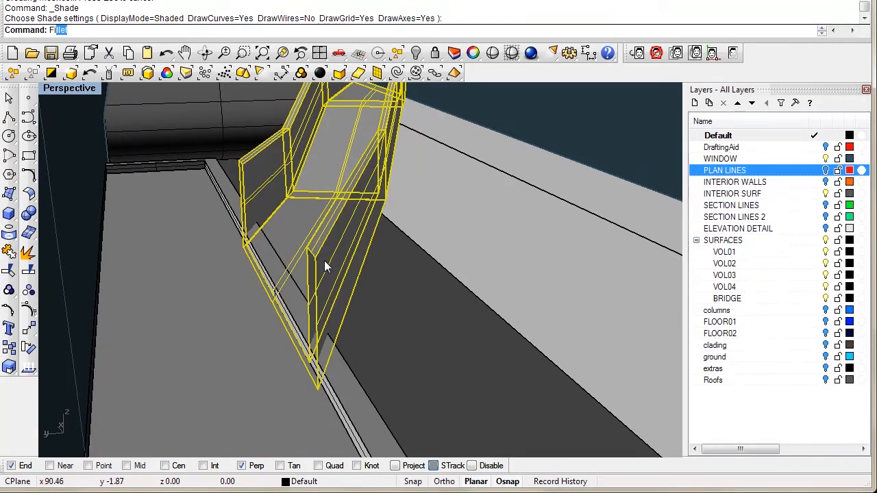
type("ll")
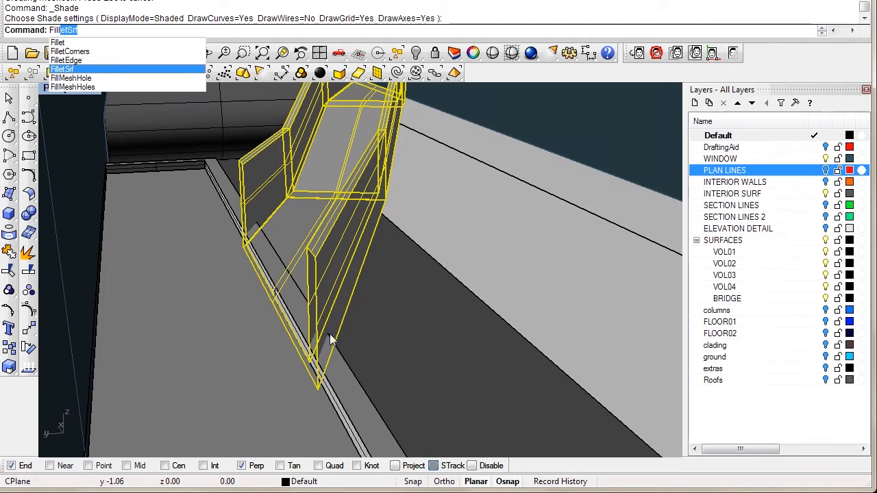
key("Escape")
key("Escape")
Step: Isolate the bridge walkway by inverting the selection and hiding everything else
right_click_drag(389, 325, 310, 255)
left_click(309, 235)
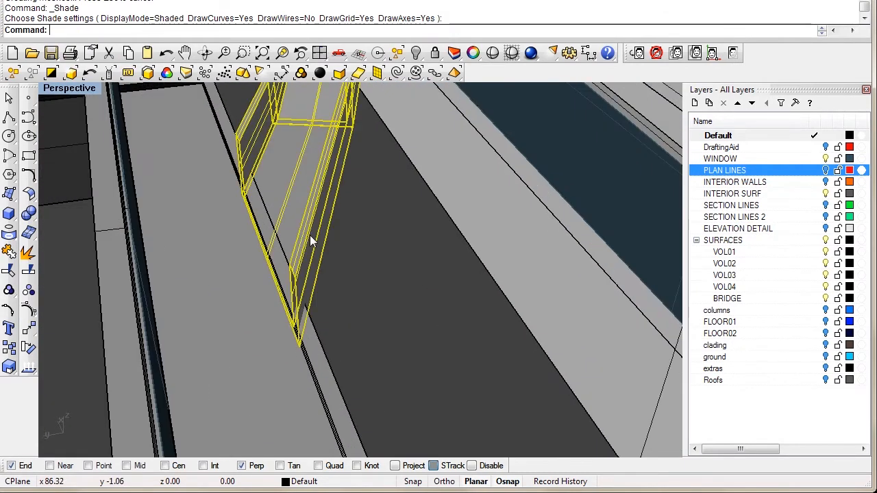
type("invert")
key("Return")
type("h")
key("Return")
right_click_drag(310, 247, 325, 264, "shift")
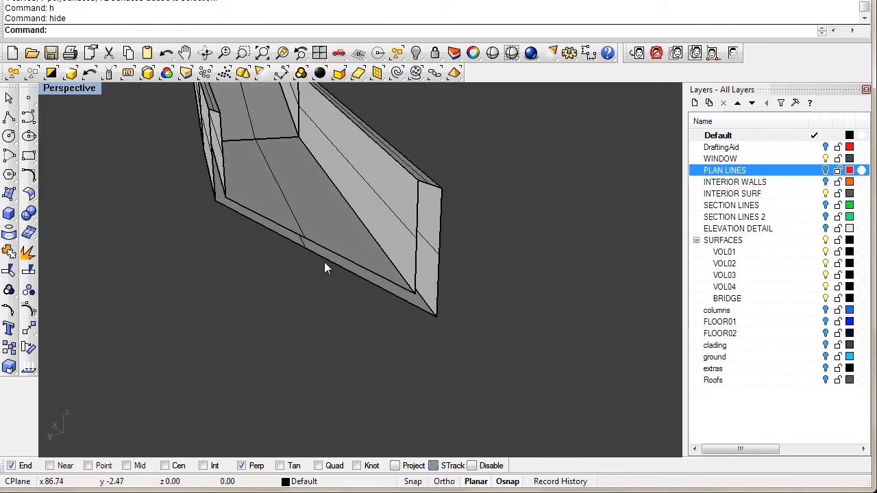
Step: Extract the bridge's edges with ExtractWireframe and delete the unneeded curves
left_click(314, 217)
type("extra")
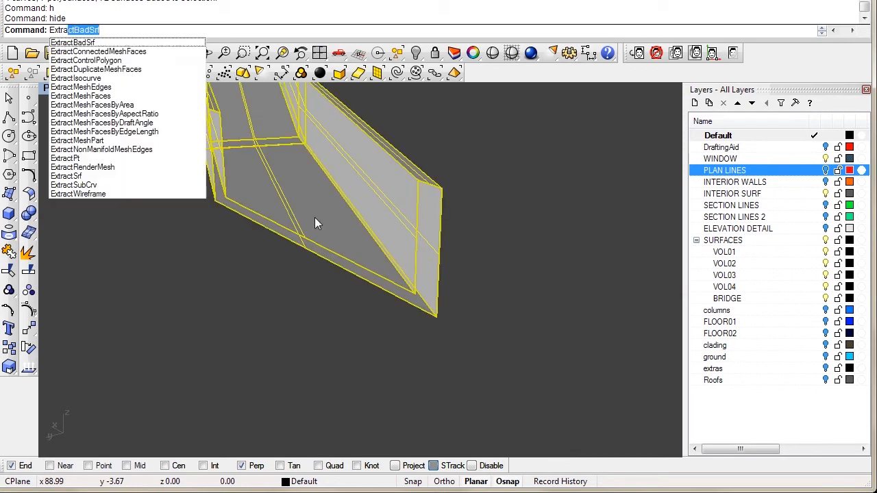
type("ctw")
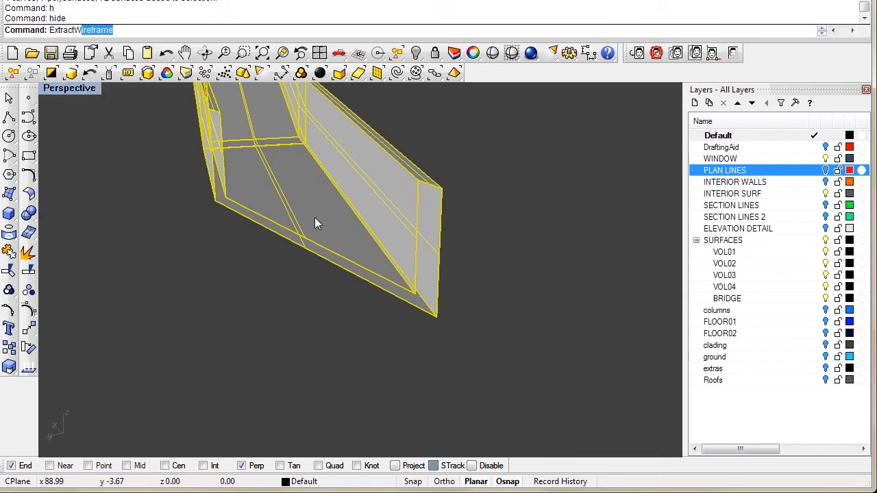
key("Return")
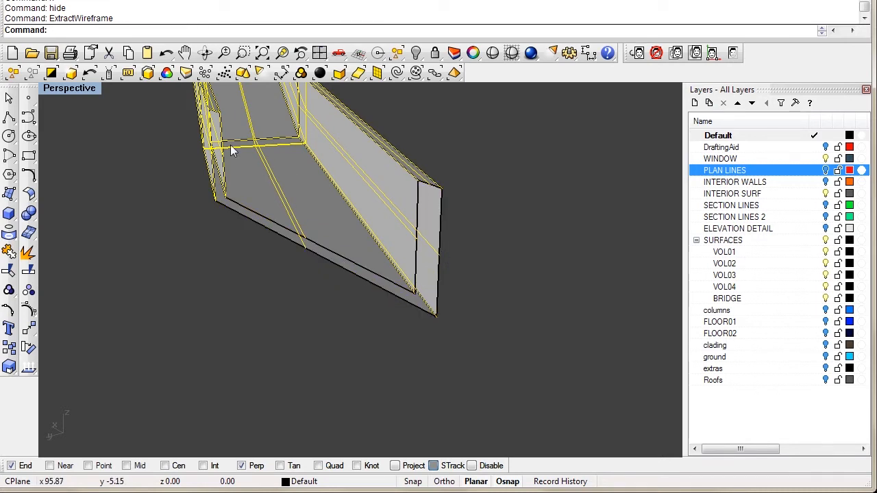
scroll(219, 320, "up", 5)
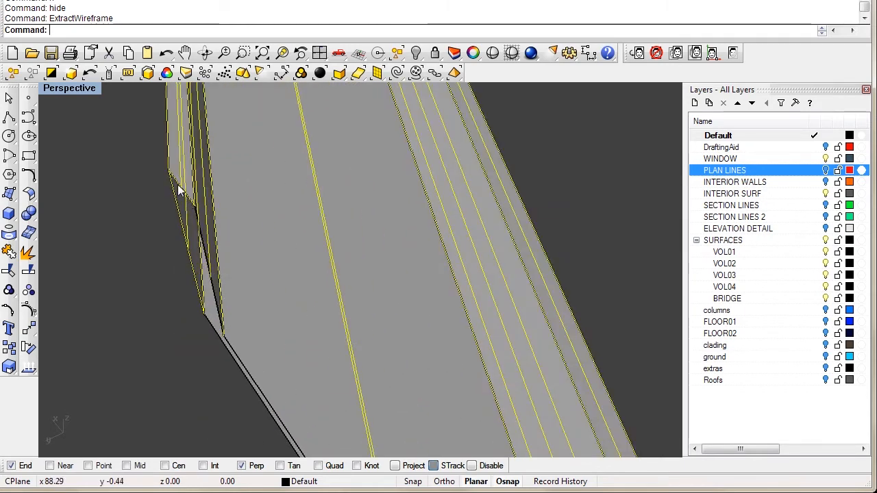
key("Delete")
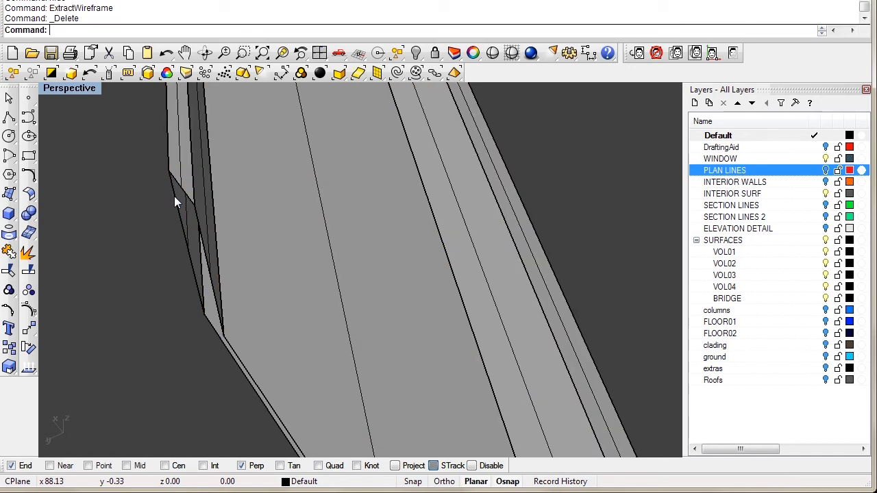
scroll(212, 278, "down", 5)
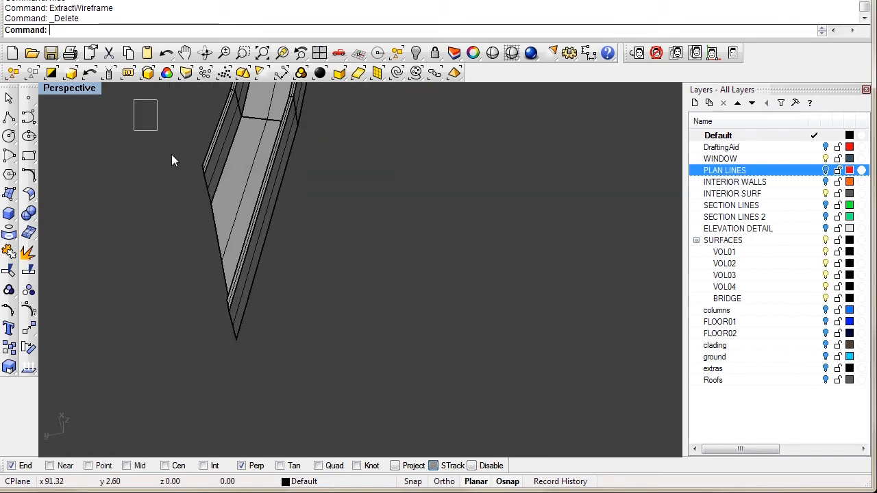
Step: Join the end edge curves, cap the end with a planar surface, then show everything
right_click_drag(254, 355, 301, 313)
key("ctrl+j")
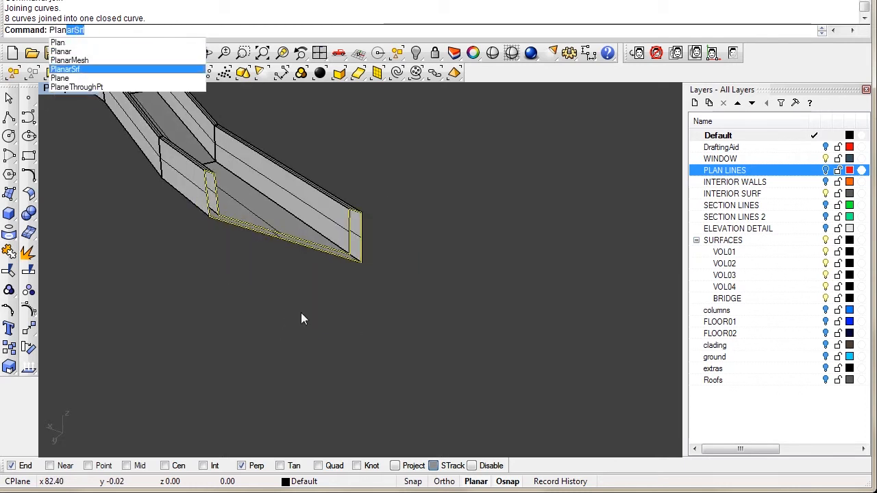
key("Return")
right_click_drag(295, 309, 233, 213)
type("ow")
key("Return")
scroll(241, 217, "up", 2)
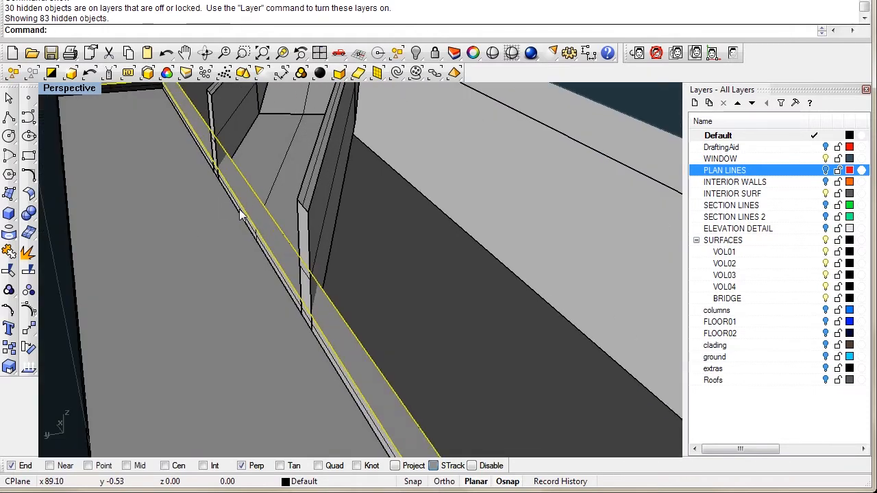
Step: Isolate the bridge and crossing wall with Invert and Hide
scroll(235, 210, "up", 3)
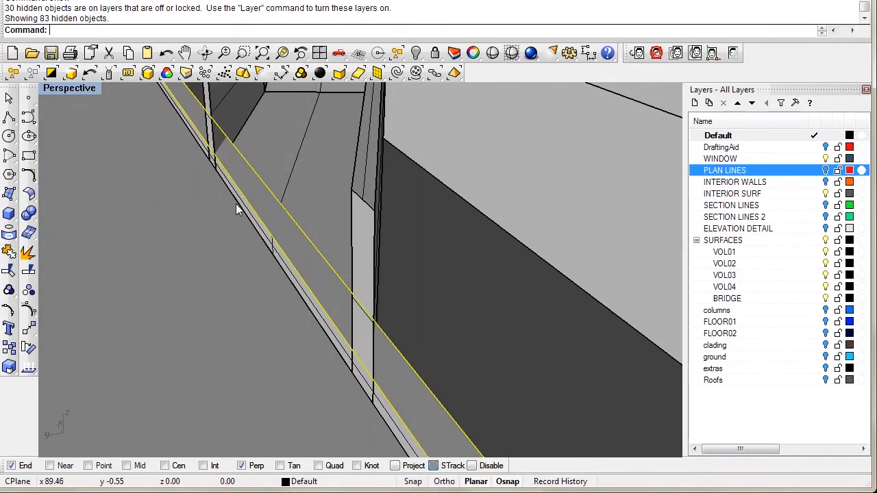
scroll(243, 208, "up", 5)
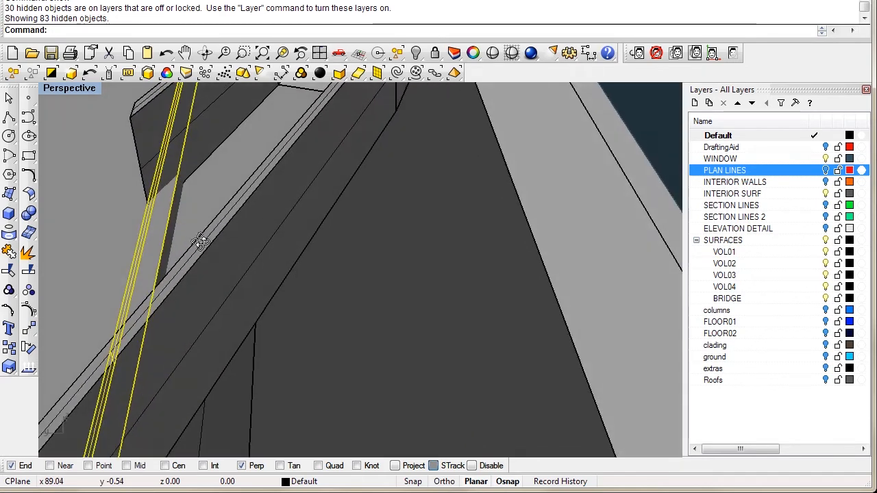
type("invert")
key("Return")
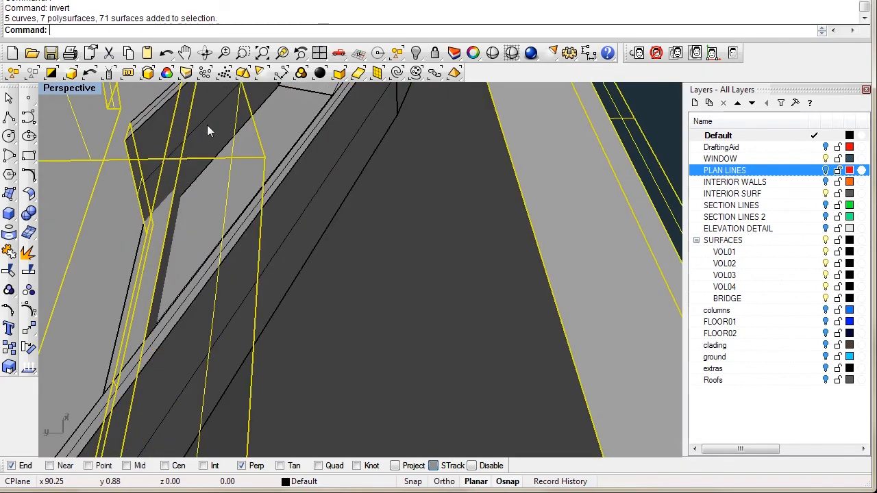
type("h")
key("Return")
Step: Trim the wall inside the bridge using the bridge as cutter, then show all objects
right_click_drag(205, 157, 233, 287)
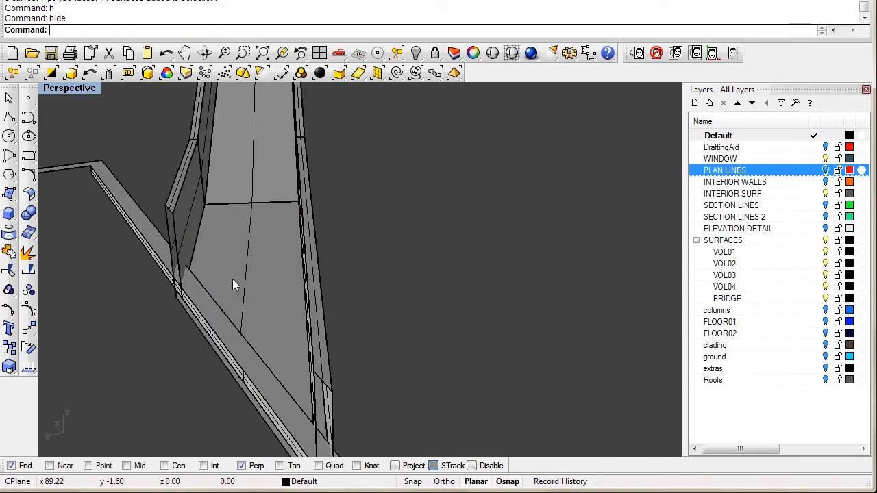
right_click_drag(191, 235, 114, 254)
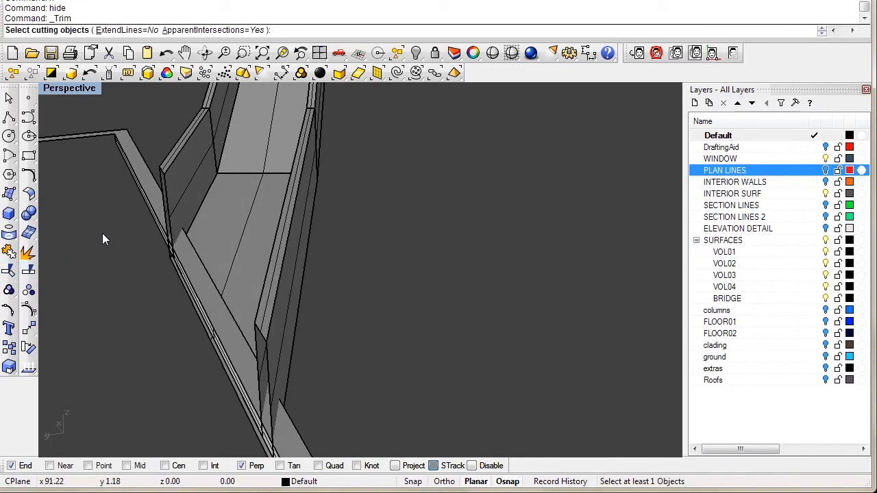
left_click(185, 209)
key("Return")
left_click(196, 266)
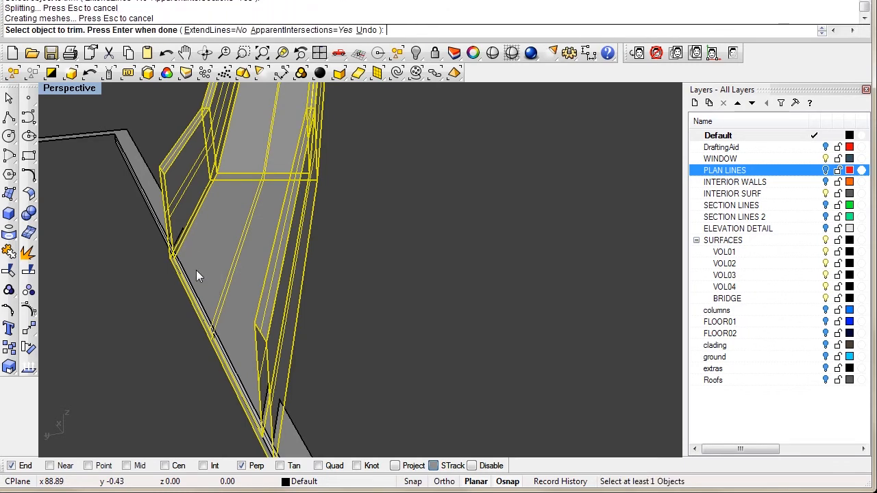
right_click_drag(196, 266, 255, 274)
key("Return")
type("show")
key("Return")
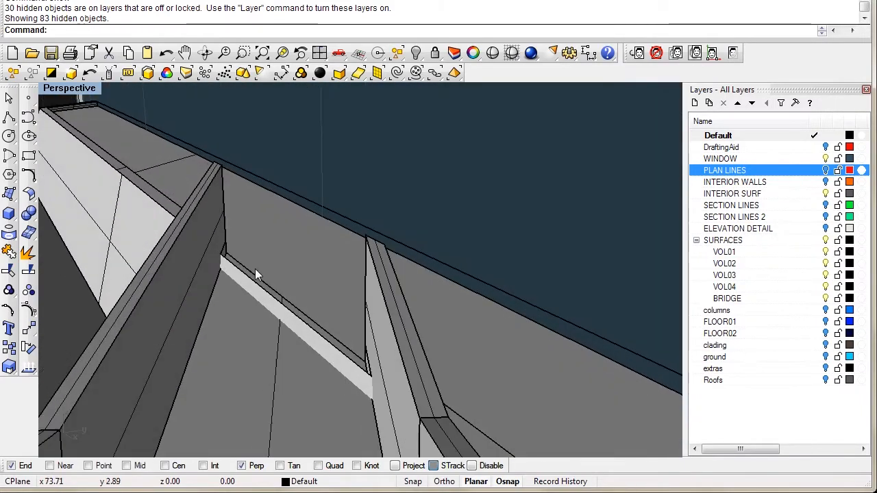
Step: Isolate the light facade strip at the bridge opening with Invert and Hide
left_click(280, 312)
left_click(343, 347)
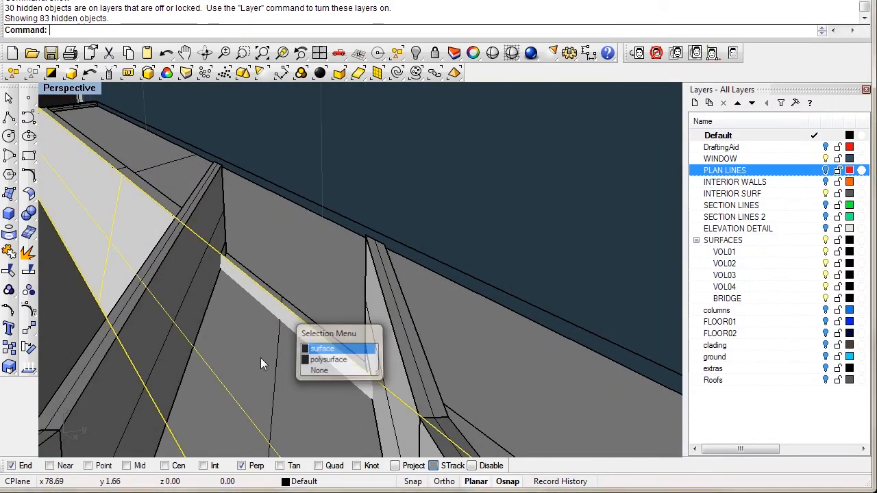
right_click_drag(248, 358, 204, 378)
type("invert")
key("Return")
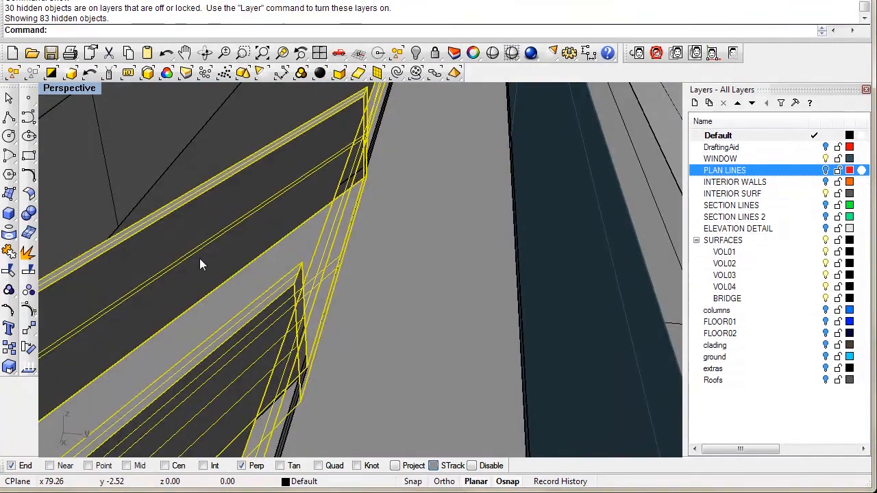
type("h")
key("Return")
right_click_drag(199, 261, 122, 204)
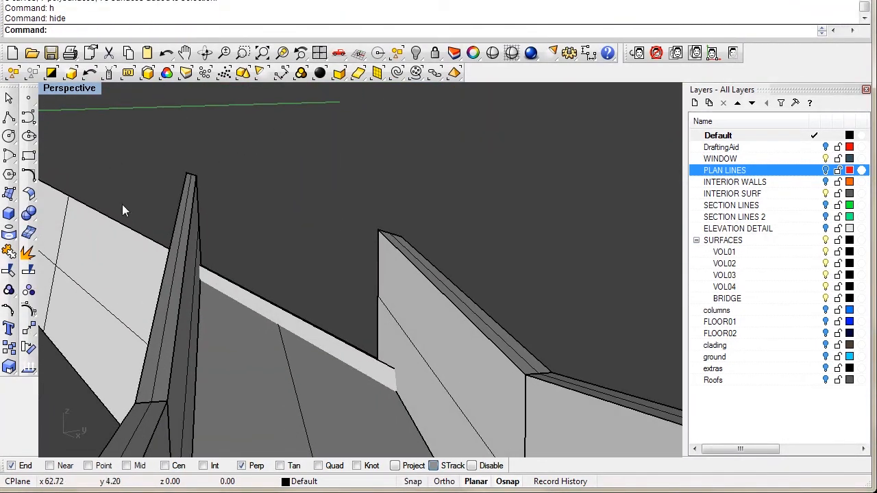
Step: Trim the strip between the bridge walls, using the walls as cutters, then show everything
left_click(9, 272)
right_click_drag(247, 327, 239, 357)
left_click(240, 361)
key("Return")
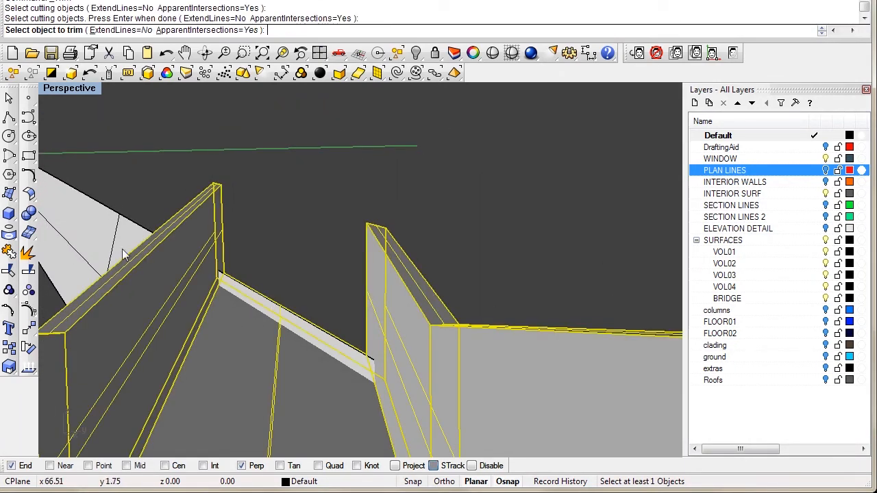
right_click_drag(259, 304, 327, 314)
left_click(289, 319)
key("Return")
type("show")
key("Return")
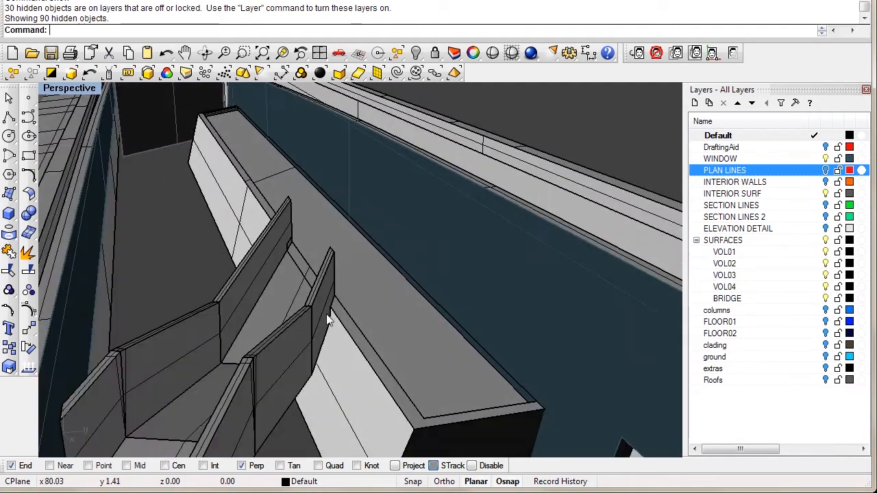
Step: Delete the stray polyline across the bridge opening and review the shaded model
left_click(492, 53)
mouse_move(278, 302)
right_mouse_down()
mouse_move(311, 310)
mouse_move(349, 244)
mouse_move(355, 251)
right_mouse_up()
left_click(325, 268)
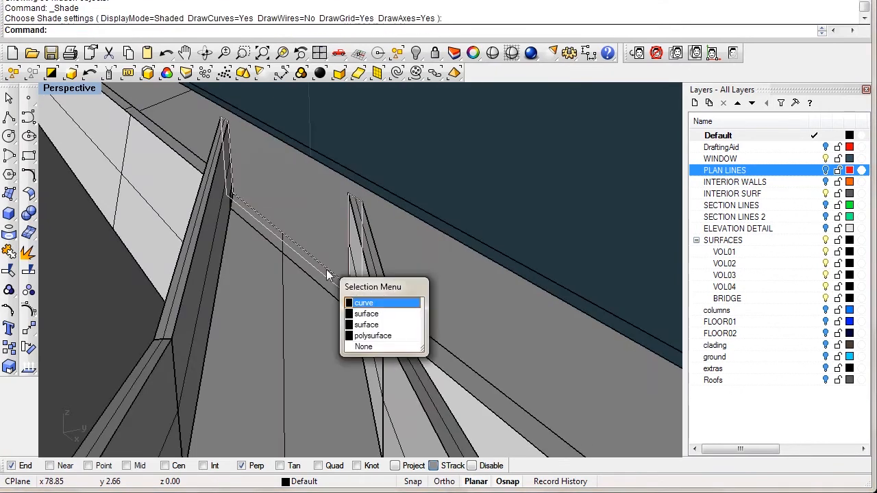
left_click(370, 302)
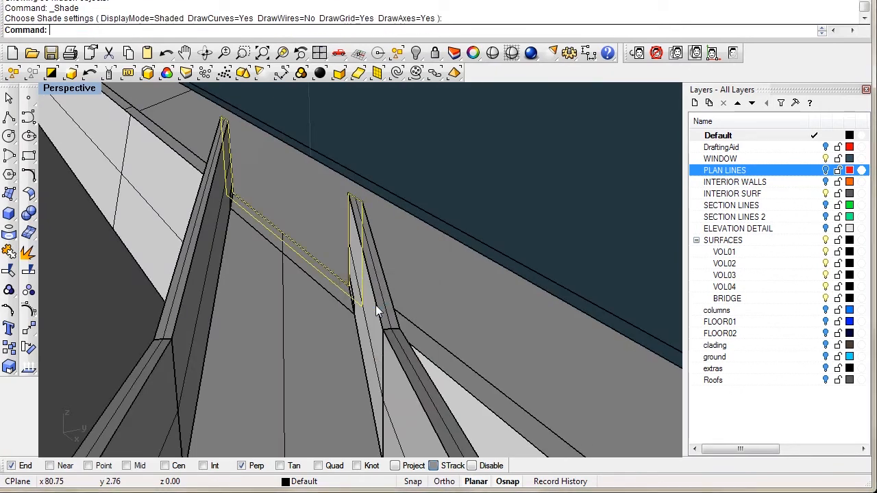
key("Delete")
left_click(513, 55)
mouse_move(343, 199)
right_mouse_down()
mouse_move(236, 286)
mouse_move(455, 336)
mouse_move(231, 367)
mouse_move(192, 394)
mouse_move(303, 274)
mouse_move(363, 328)
mouse_move(346, 340)
mouse_move(349, 284)
mouse_move(357, 314)
mouse_move(383, 273)
mouse_move(336, 229)
mouse_move(352, 251)
mouse_move(305, 308)
mouse_move(295, 248)
mouse_move(375, 267)
mouse_move(282, 279)
mouse_move(344, 360)
mouse_move(311, 338)
mouse_move(484, 276)
mouse_move(558, 223)
mouse_move(505, 274)
mouse_move(421, 290)
mouse_move(433, 289)
mouse_move(481, 209)
right_mouse_up()
key("Escape")
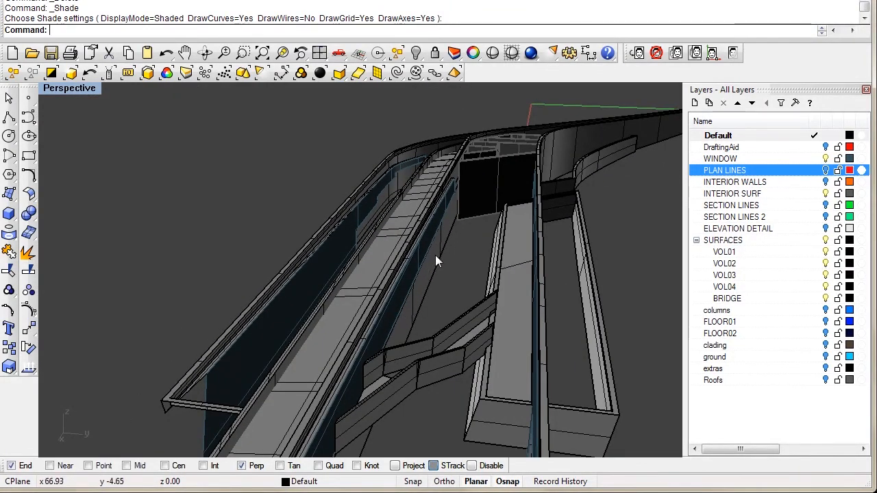
right_click_drag(383, 358, 392, 296)
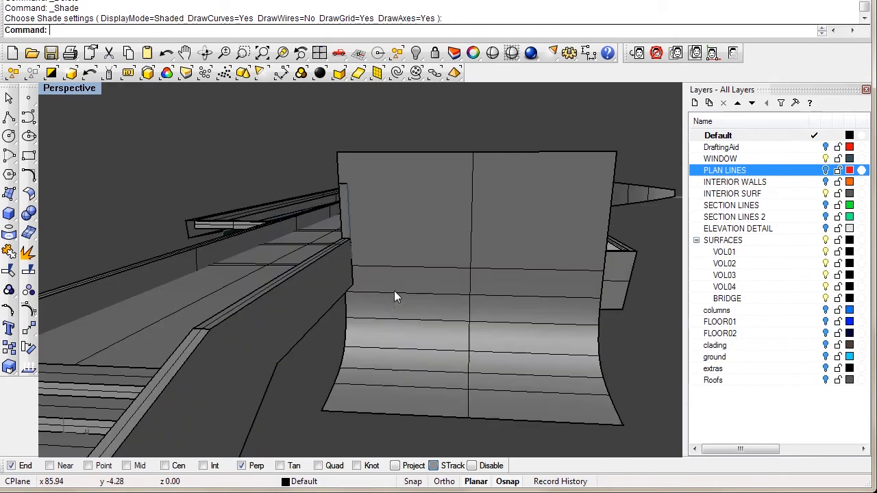
scroll(387, 308, "up", 7)
scroll(440, 326, "down", 8)
right_click_drag(425, 329, 393, 237)
mouse_move(427, 260)
right_mouse_down()
mouse_move(454, 228)
mouse_move(372, 303)
mouse_move(402, 298)
mouse_move(348, 254)
mouse_move(385, 242)
mouse_move(384, 261)
mouse_move(461, 203)
mouse_move(439, 253)
right_mouse_up()
mouse_move(409, 327)
right_mouse_down()
mouse_move(366, 251)
mouse_move(365, 225)
mouse_move(368, 245)
mouse_move(388, 255)
mouse_move(390, 277)
mouse_move(374, 258)
mouse_move(381, 238)
mouse_move(390, 248)
mouse_move(371, 259)
mouse_move(371, 248)
mouse_move(401, 258)
right_mouse_up()
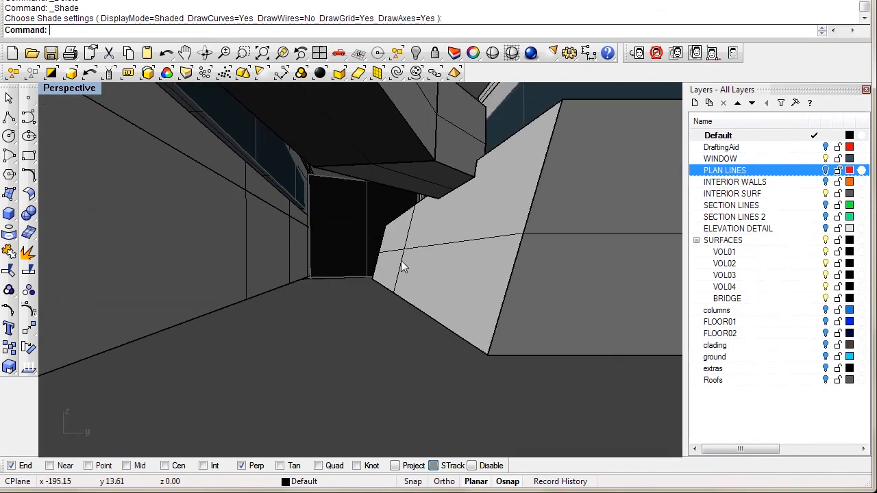